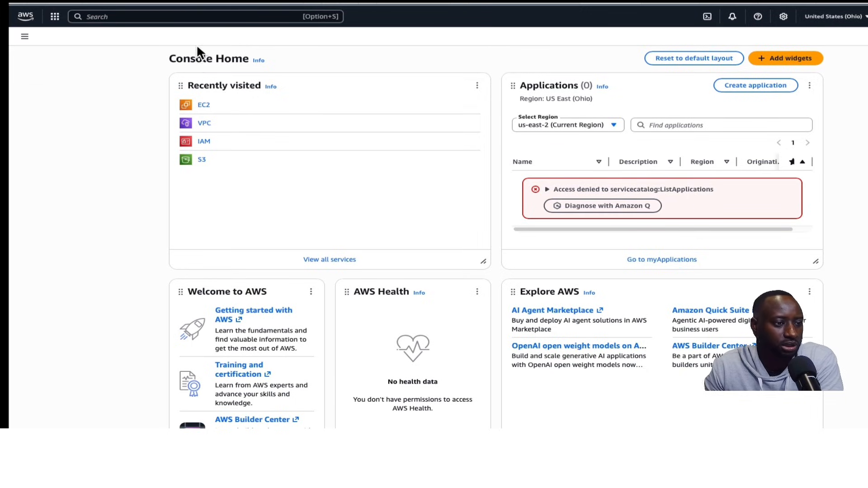
Open the VPC service from the console home and start creating a new VPC from the Your VPCs list
left_click(113, 13)
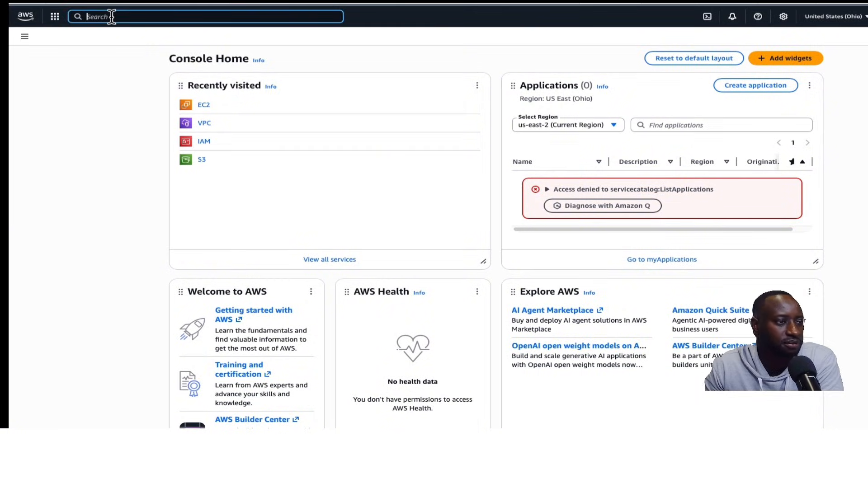
left_click(203, 126)
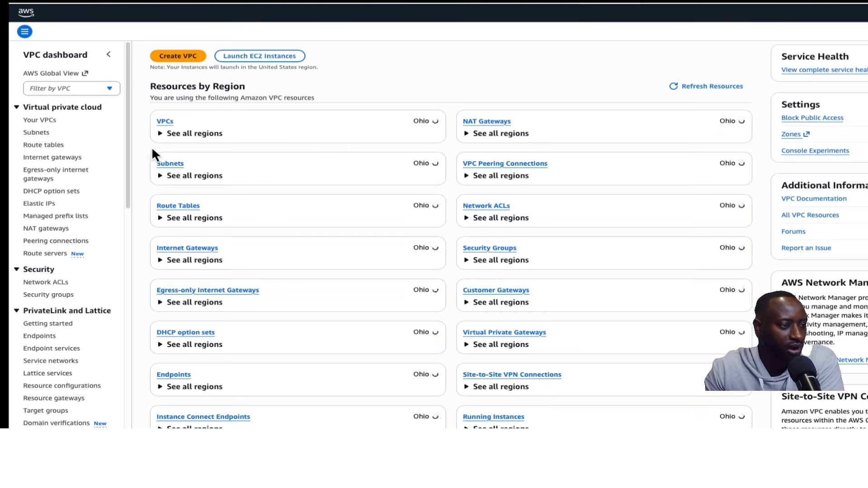
left_click(40, 126)
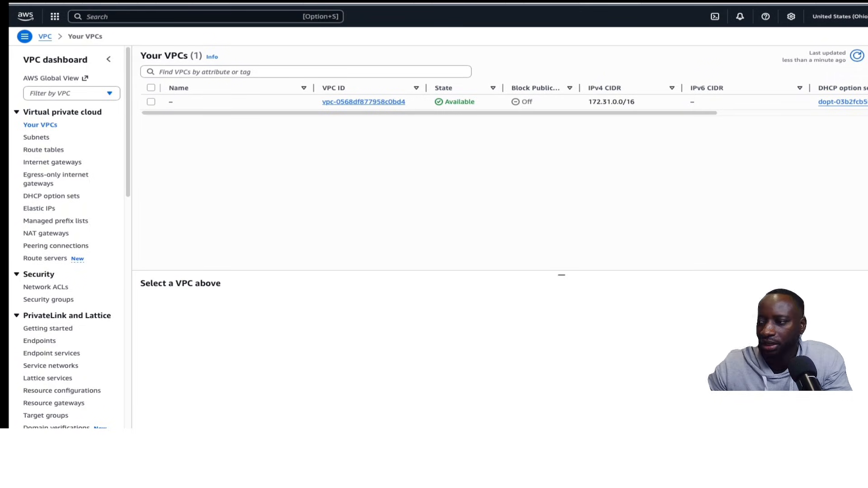
left_click(867, 56)
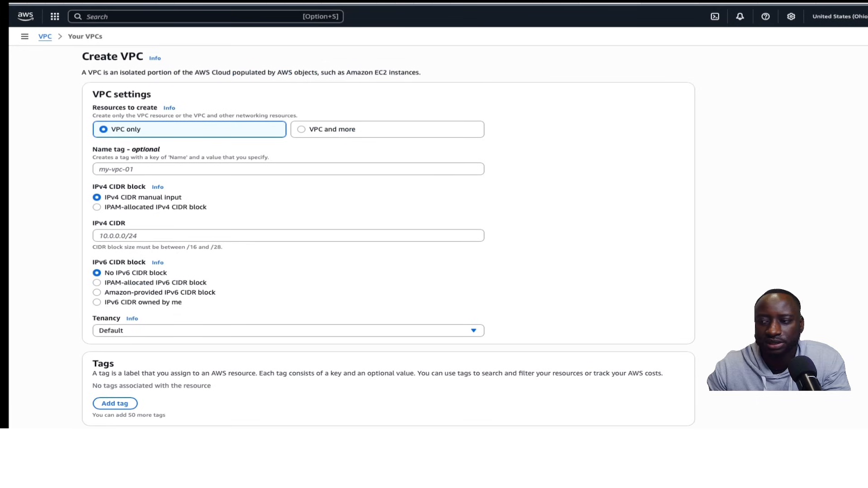
Choose to create the VPC and more, and set the name tag auto-generation prefix to FIT-1
left_click(300, 129)
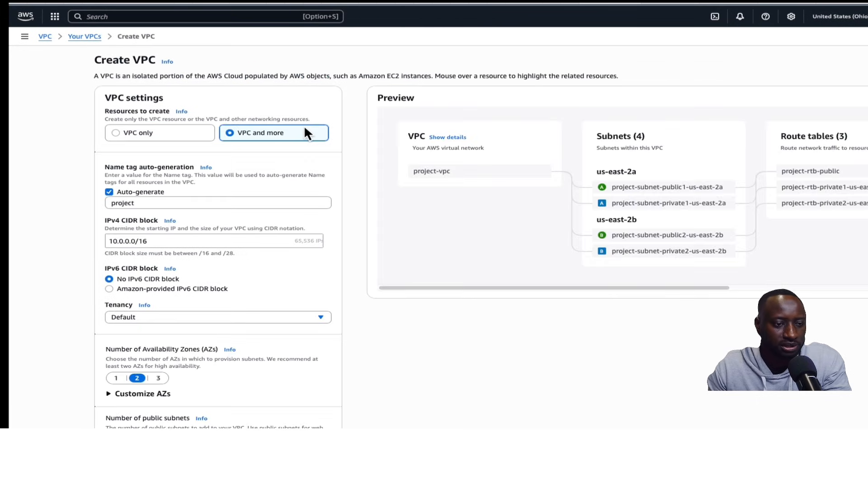
left_click(181, 202)
left_click_drag(189, 202, 109, 203)
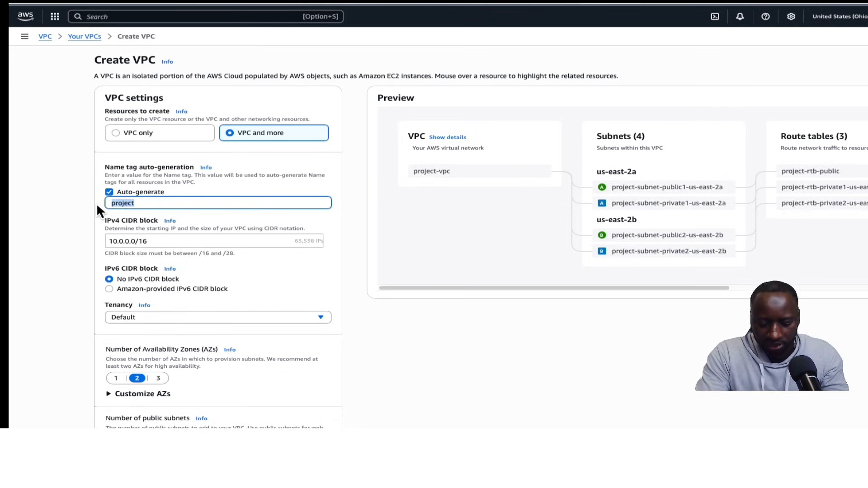
type("FIT-1")
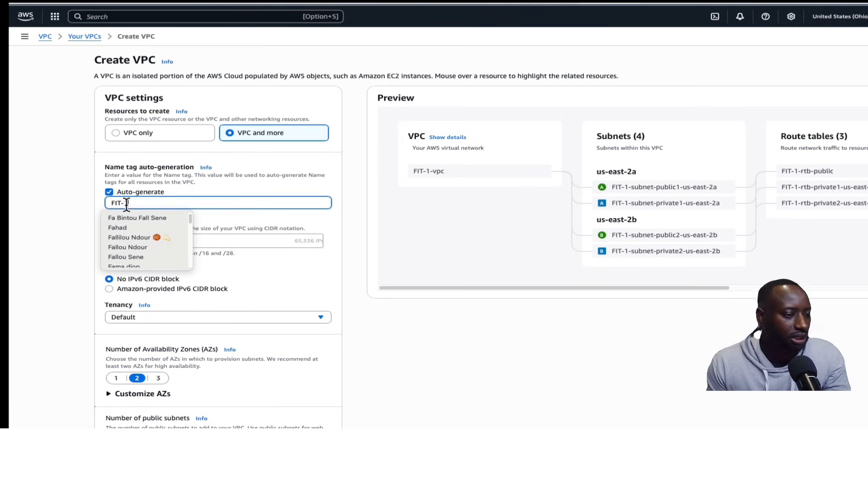
left_click(97, 203)
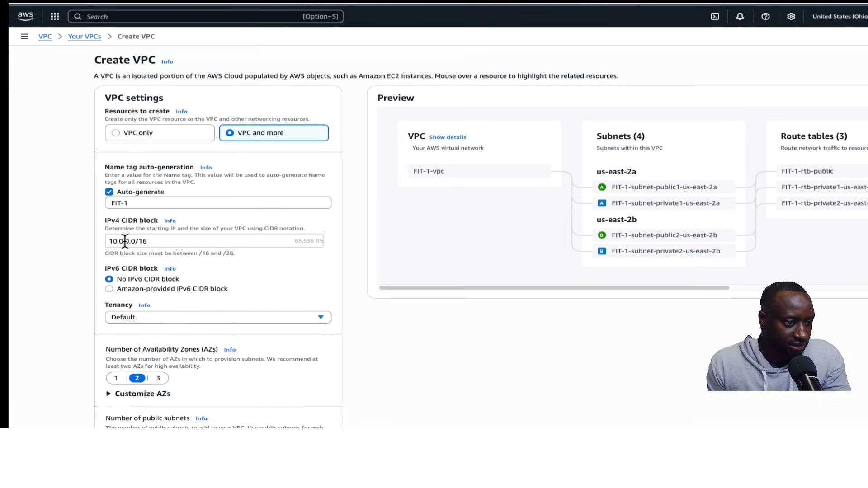
Set the IPv4 CIDR block to 10.1.0.0/16
left_click(121, 241)
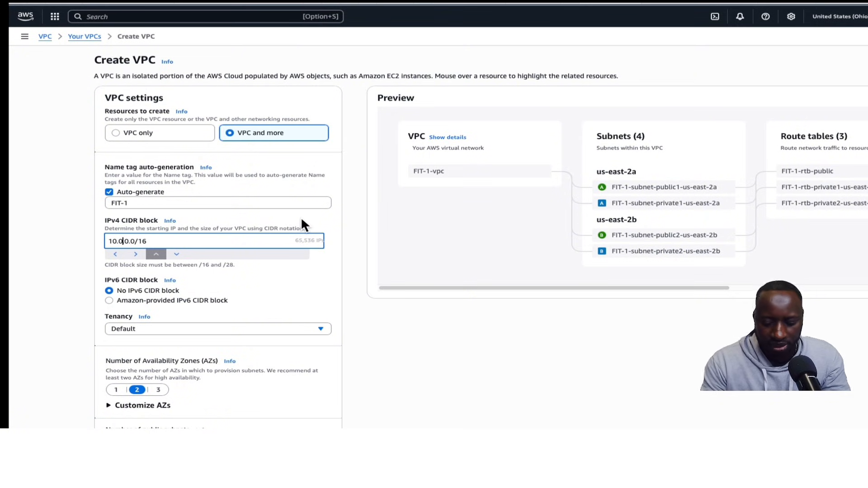
key("BackSpace")
type("1")
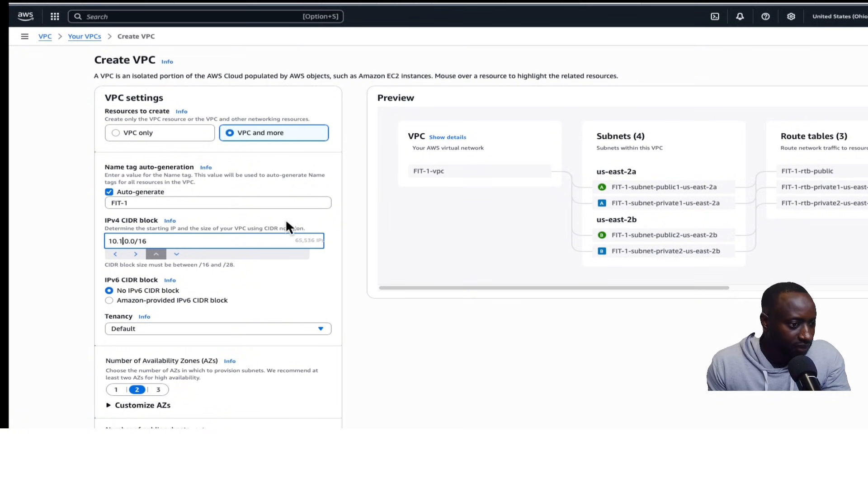
left_click(254, 236)
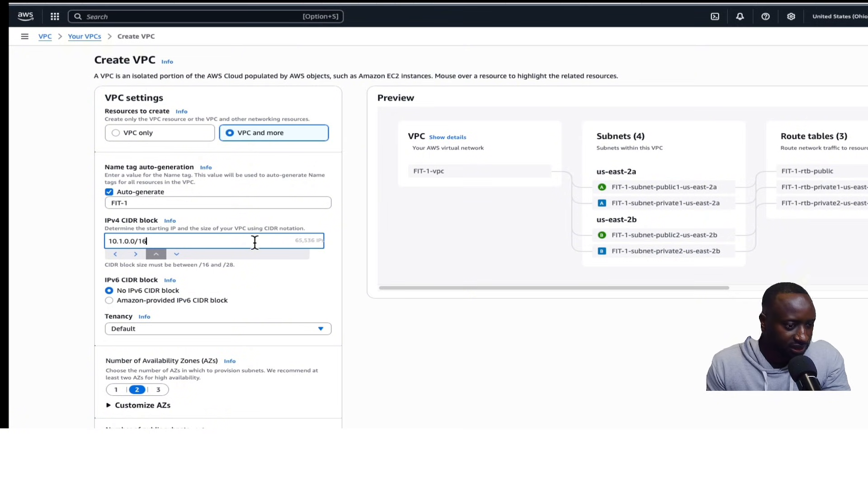
left_click(324, 293)
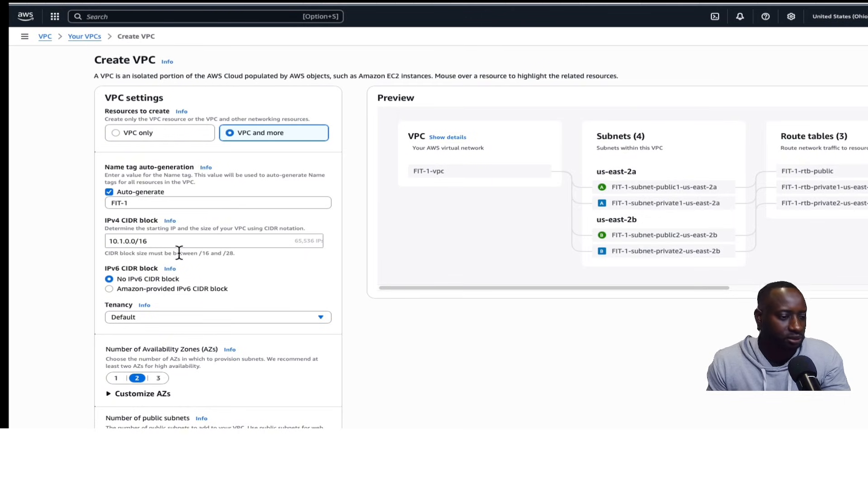
Set the number of Availability Zones to 1
scroll(174, 212, "down", 2)
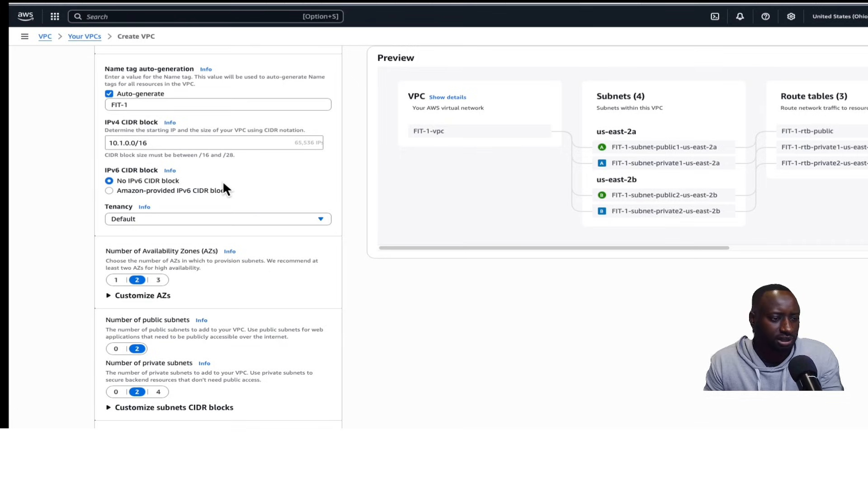
scroll(222, 180, "down", 1)
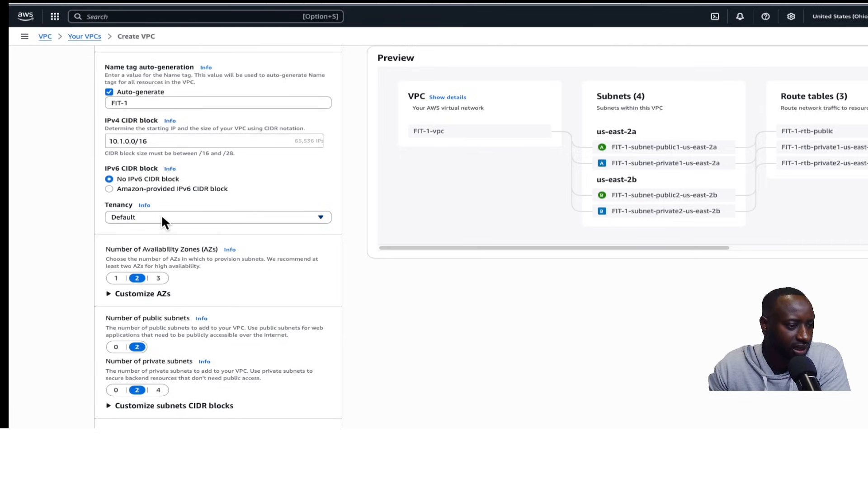
scroll(172, 212, "down", 1)
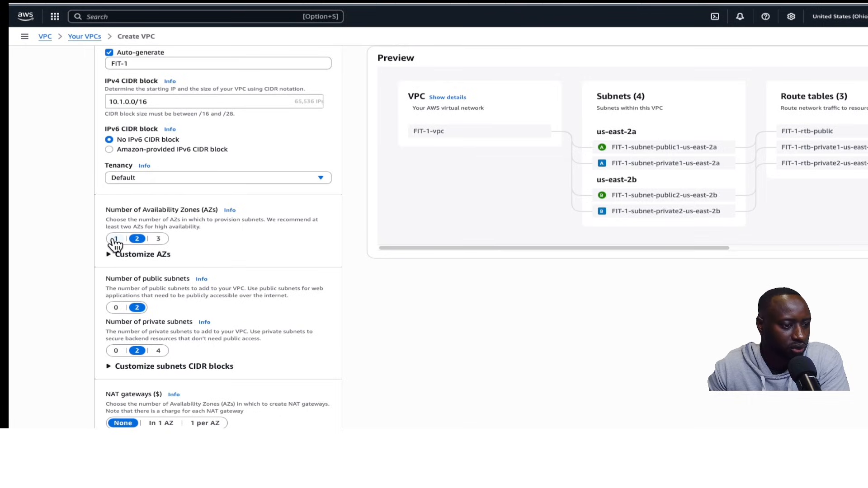
left_click(115, 238)
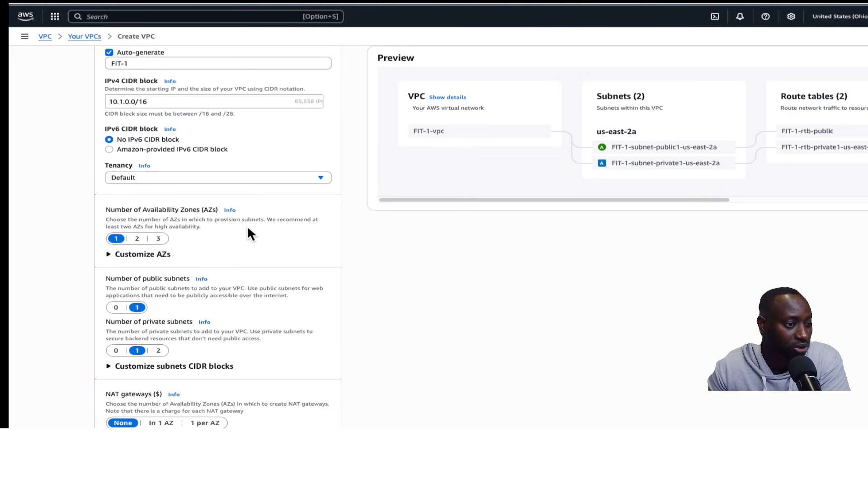
Set the number of private subnets to 0
left_click(319, 178)
left_click(319, 177)
scroll(244, 236, "down", 1)
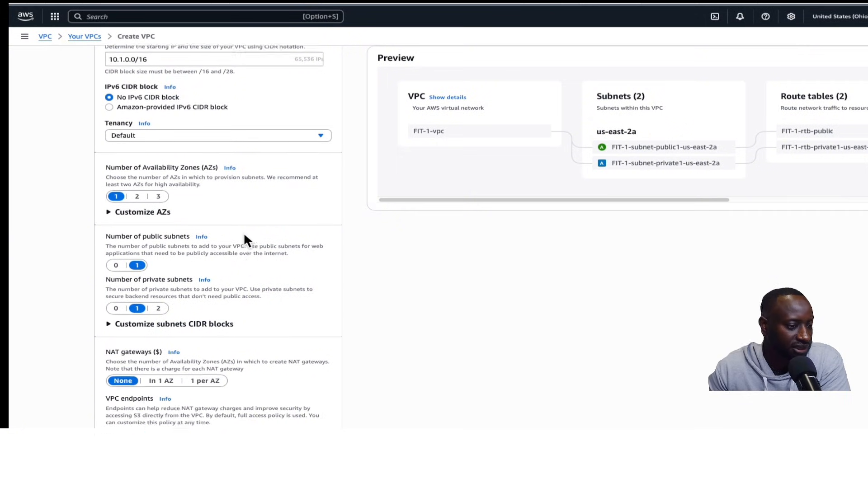
scroll(244, 235, "down", 1)
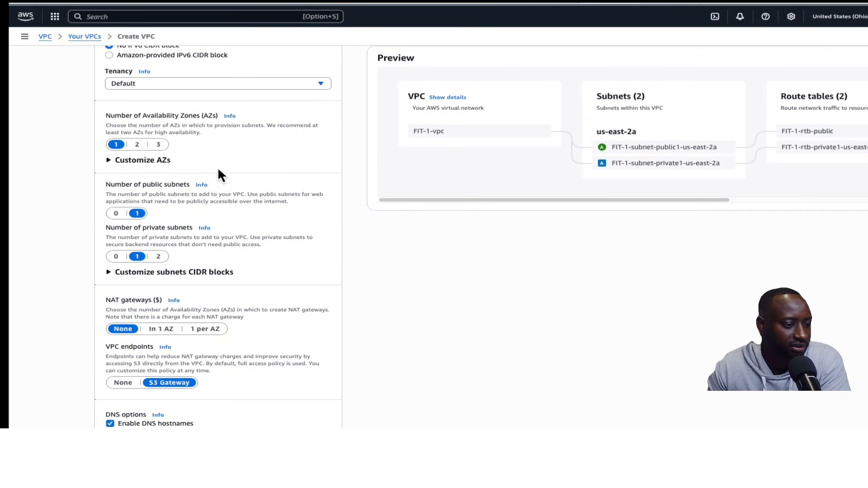
scroll(159, 214, "down", 1)
left_click(116, 244)
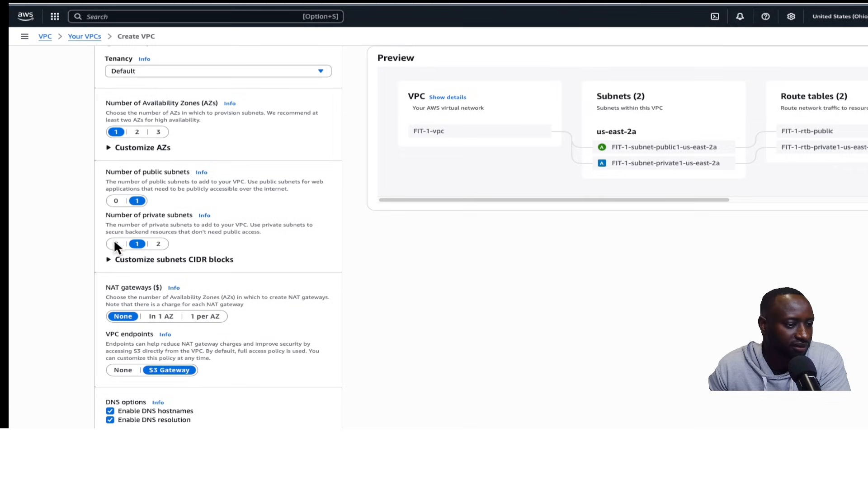
Set VPC endpoints to None, review the settings, and create the FIT-1 VPC
scroll(244, 230, "down", 1)
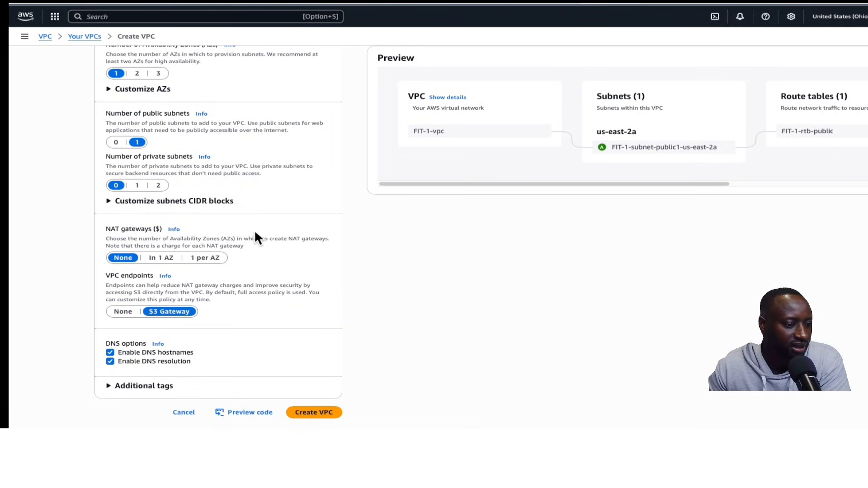
left_click(120, 312)
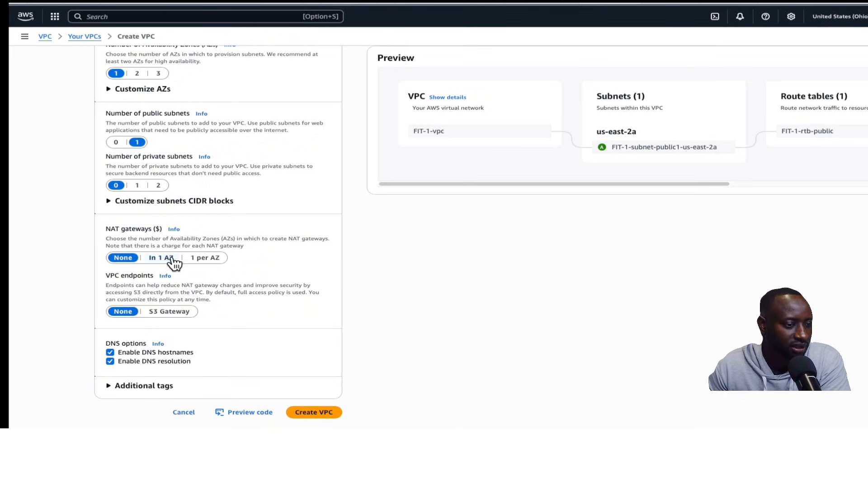
scroll(225, 251, "up", 6)
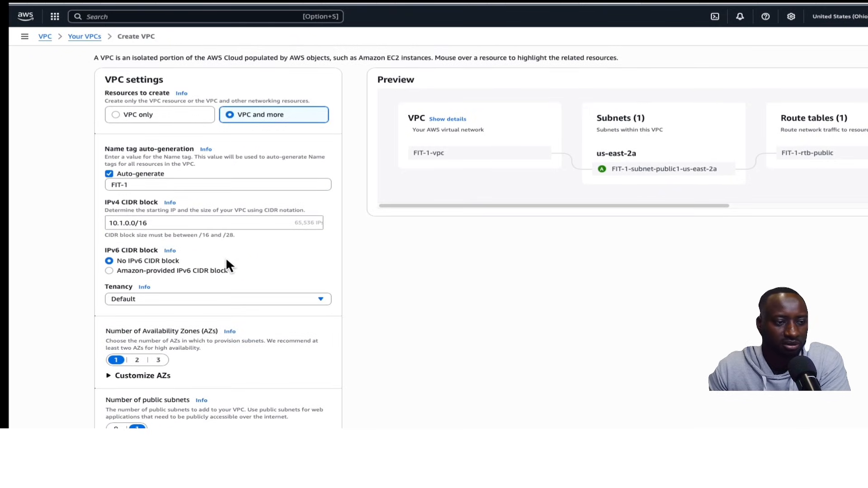
scroll(218, 192, "down", 6)
scroll(228, 201, "down", 1)
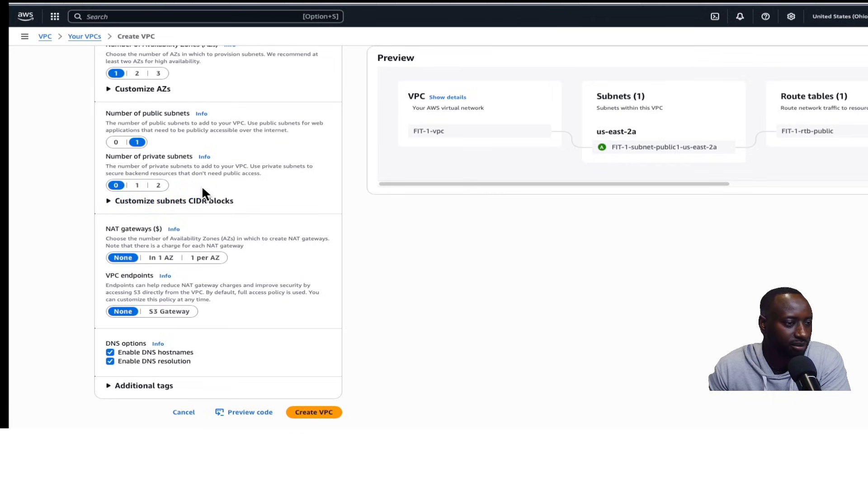
scroll(202, 186, "up", 2)
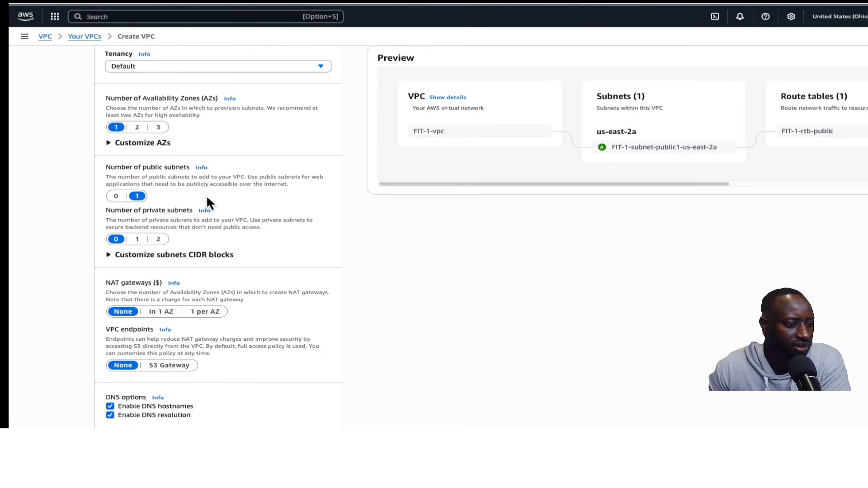
scroll(172, 226, "down", 2)
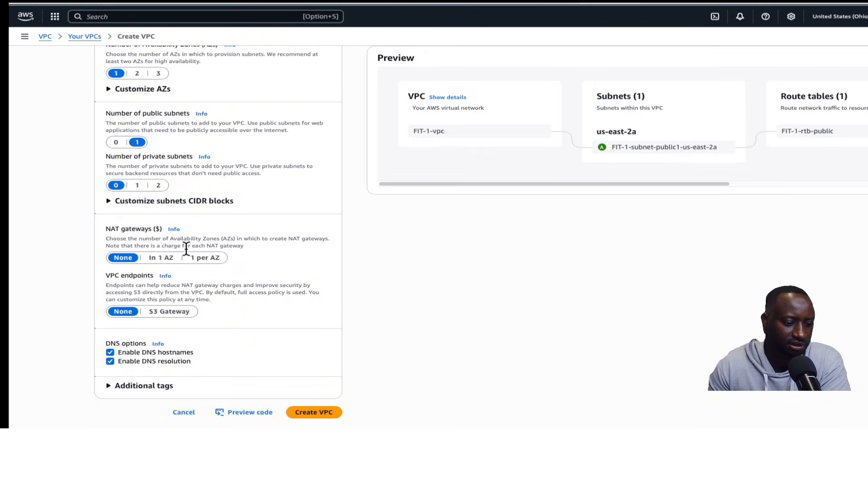
left_click(311, 413)
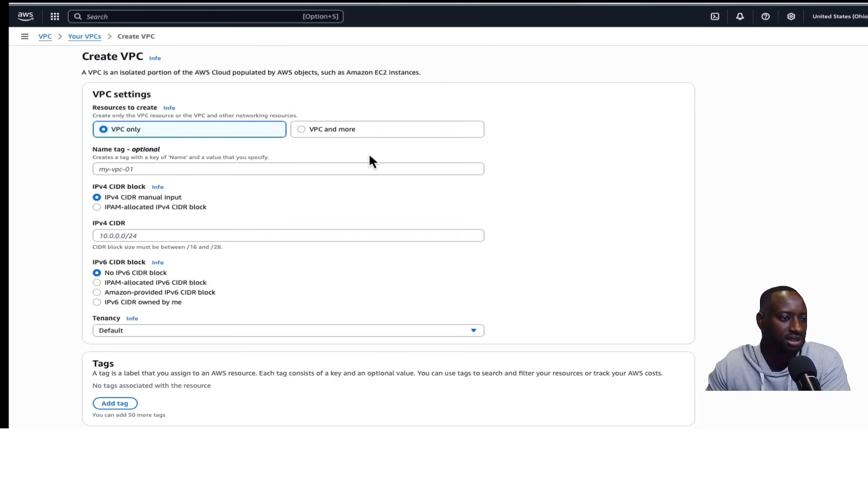
Start another VPC with VPC and more selected and set the name tag prefix to FIT-2
left_click(301, 129)
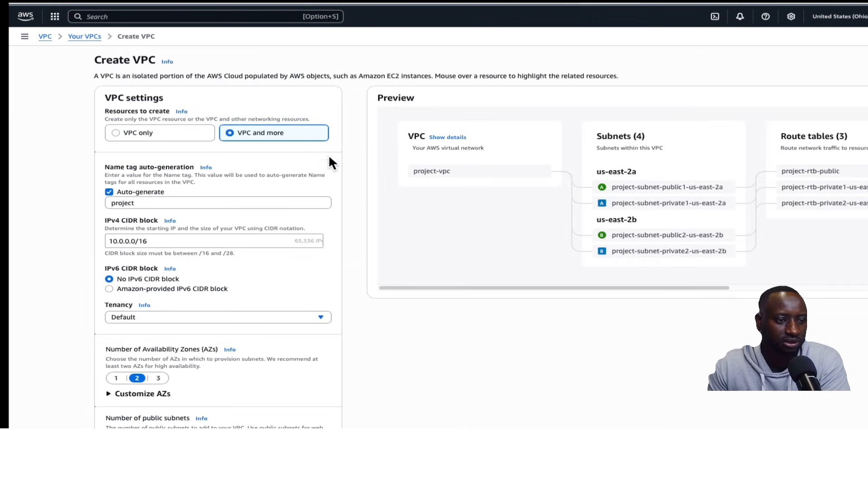
double_click(144, 202)
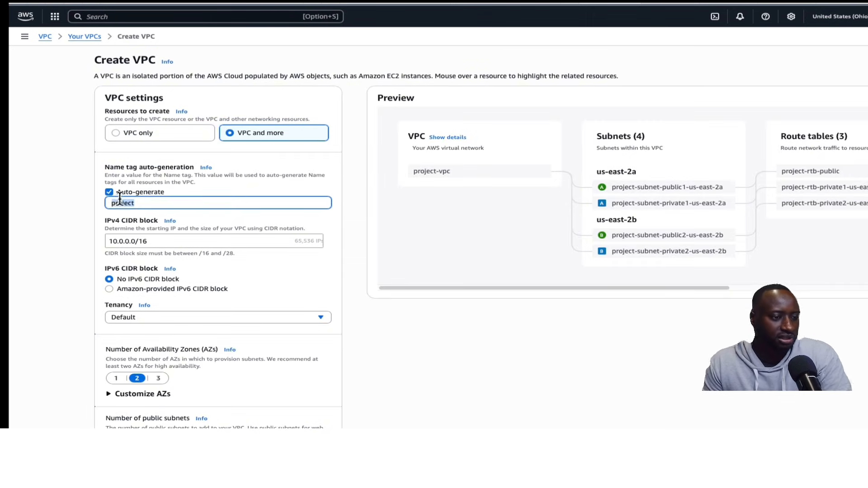
key("BackSpace")
type("FIT-2")
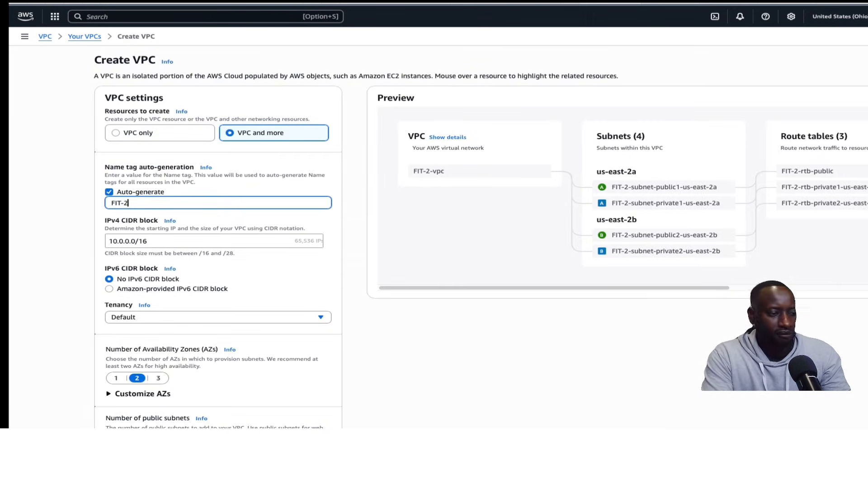
Set the IPv4 CIDR block to 10.2.0.0/16
left_click(123, 243)
type("2")
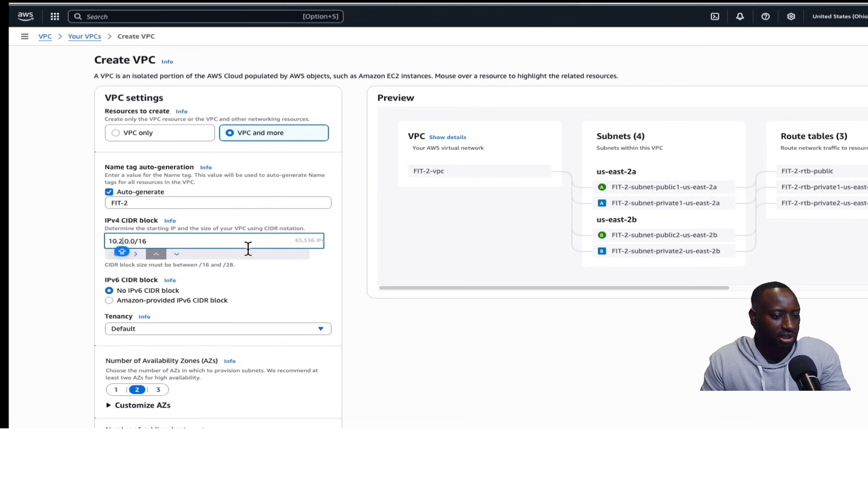
left_click(312, 273)
Configure one Availability Zone with one public subnet and zero private subnets
scroll(313, 267, "down", 2)
scroll(255, 279, "down", 3)
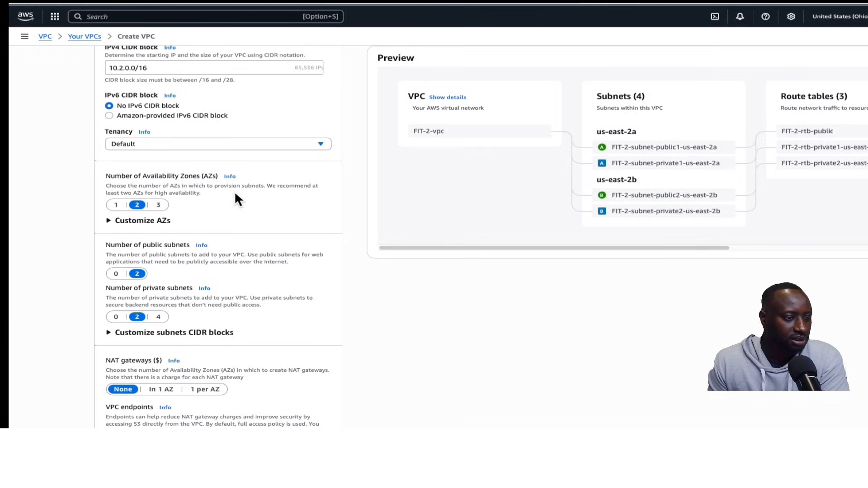
left_click(115, 204)
left_click(116, 274)
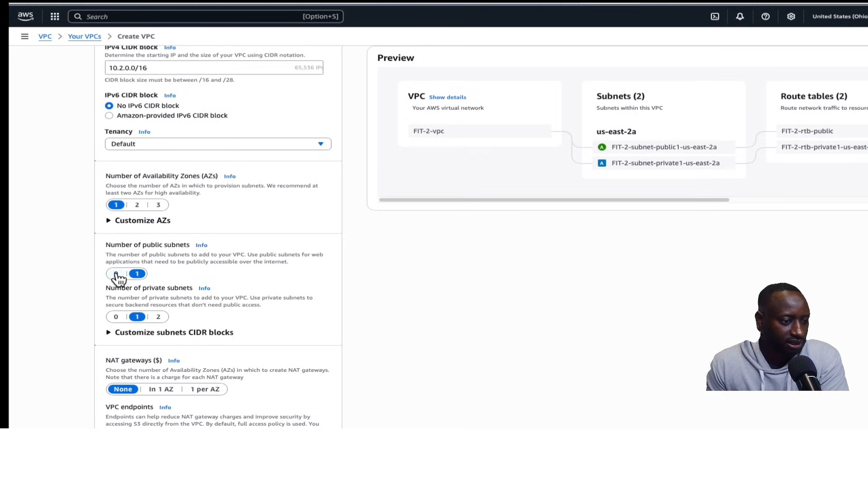
left_click(138, 274)
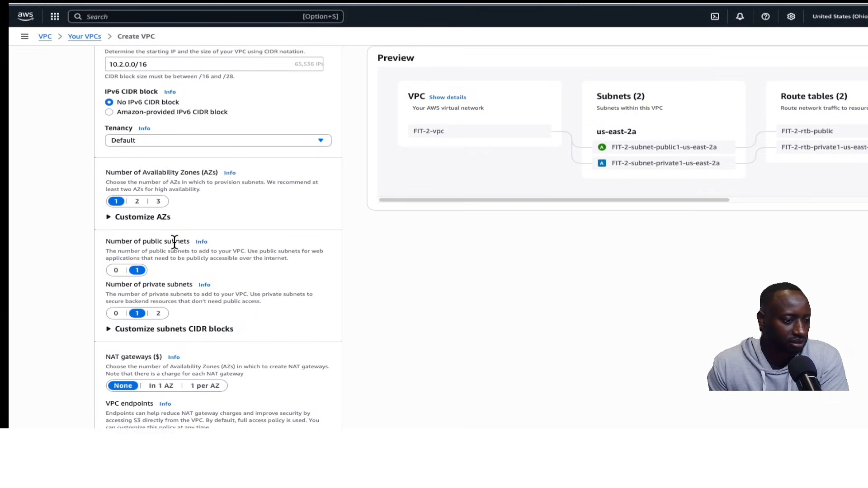
left_click(116, 311)
Set VPC endpoints to None for the FIT-2 VPC
scroll(190, 272, "down", 4)
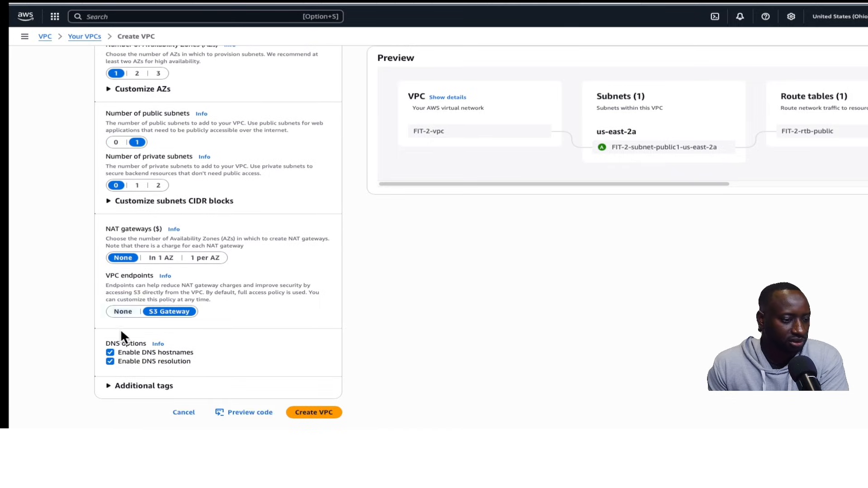
left_click(123, 311)
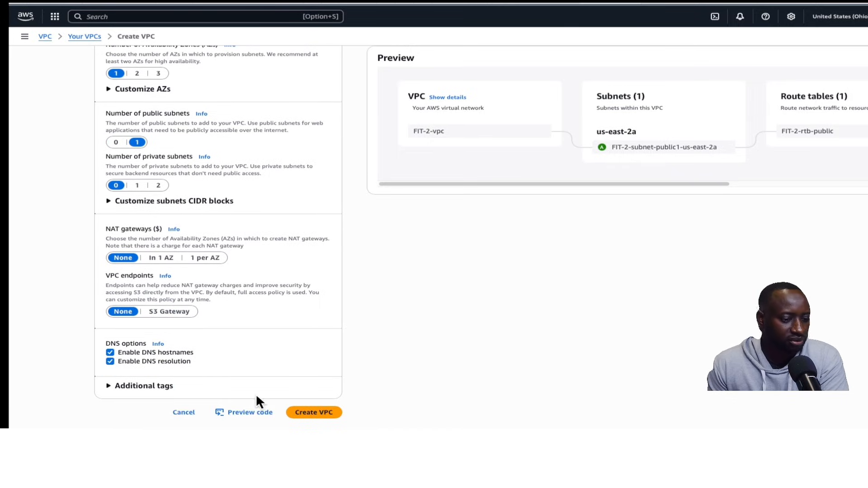
Create the FIT-2 VPC, open its details, and return to the list of VPCs
left_click(317, 413)
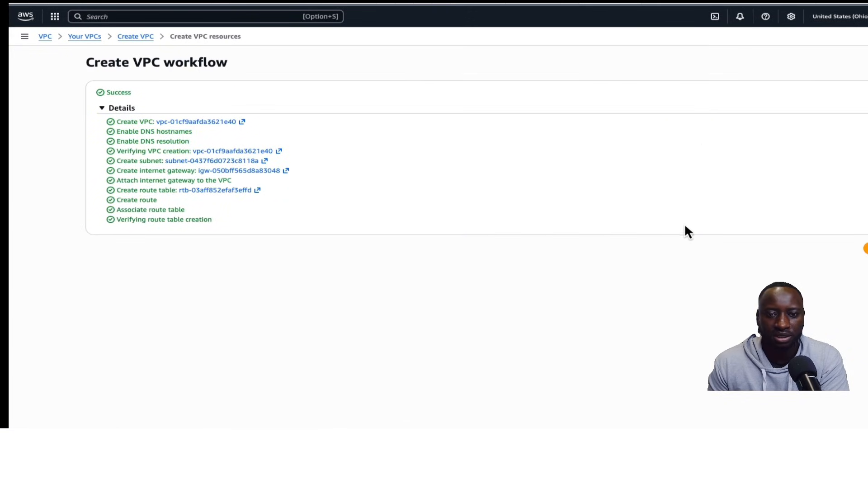
left_click(867, 249)
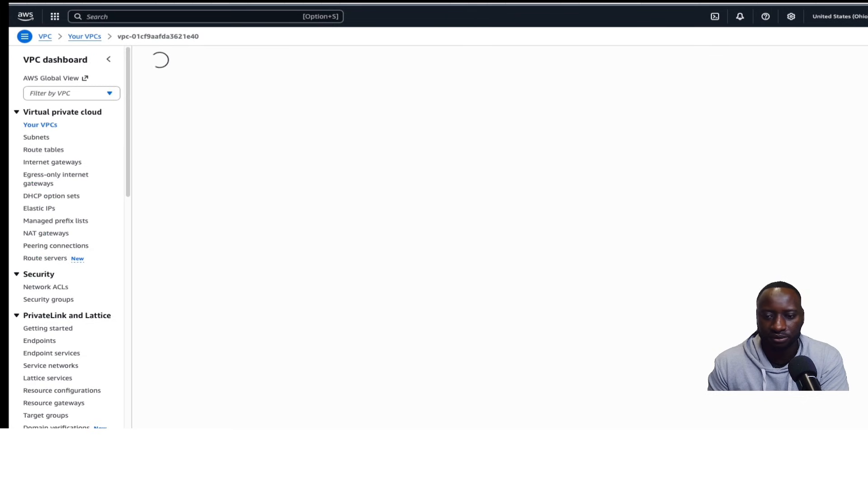
left_click(50, 127)
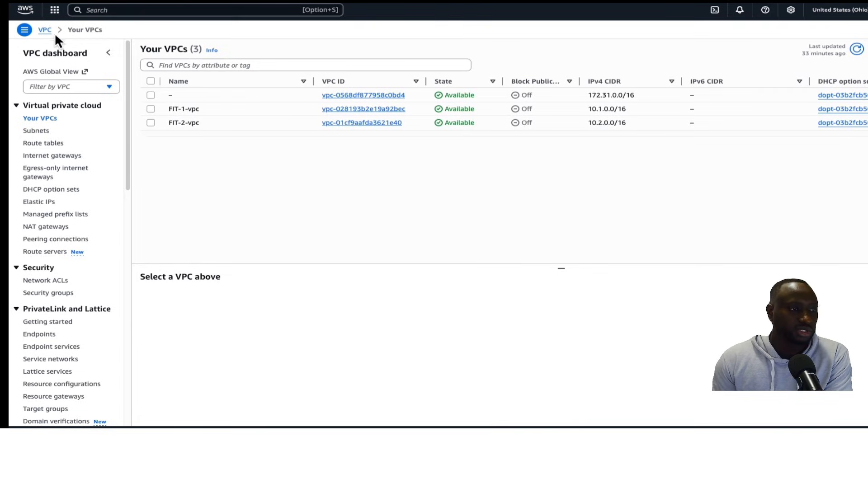
Open the EC2 service, go to Instances, and start launching a new instance
left_click(137, 10)
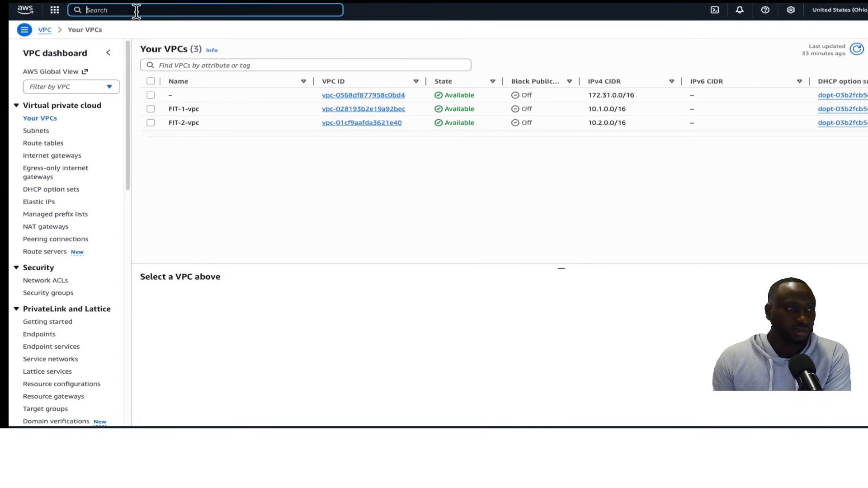
type("ec2")
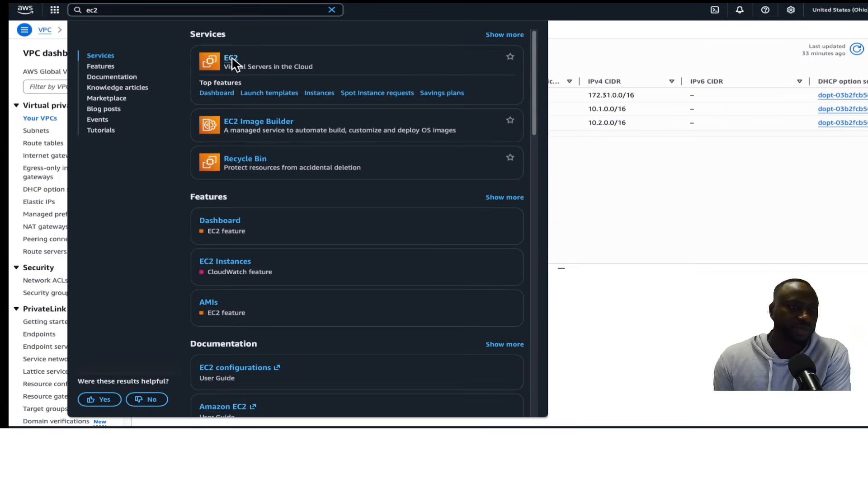
left_click(231, 58)
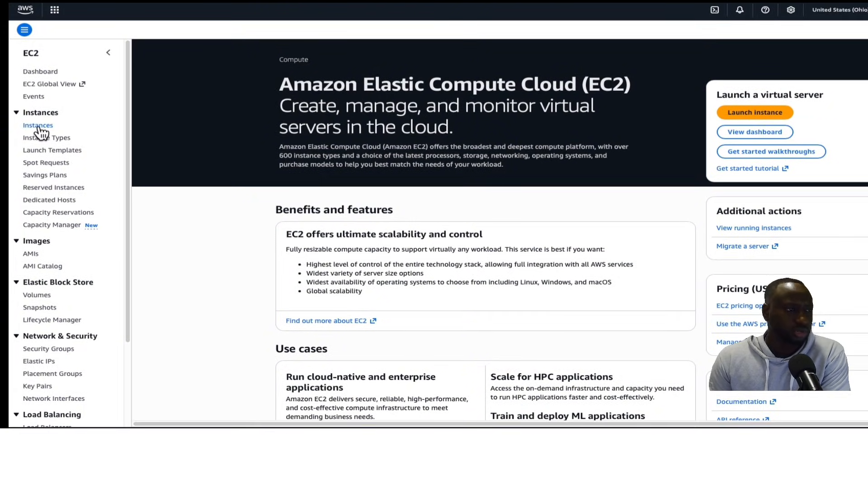
left_click(39, 128)
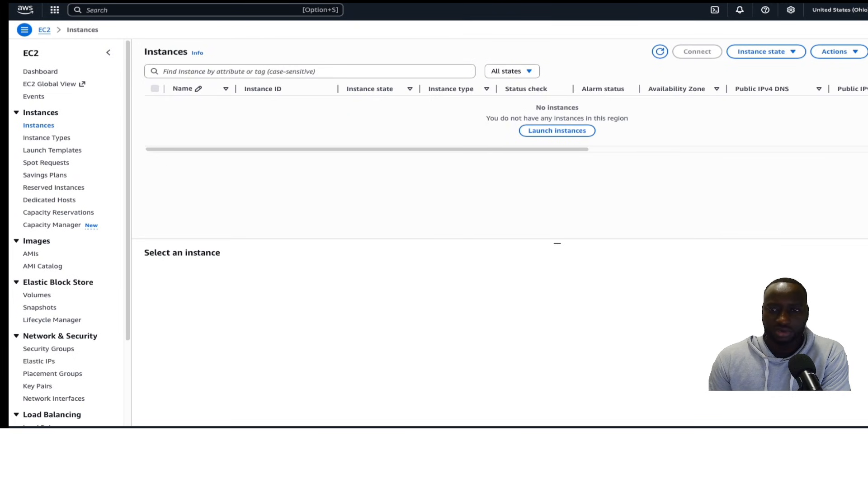
left_click(557, 131)
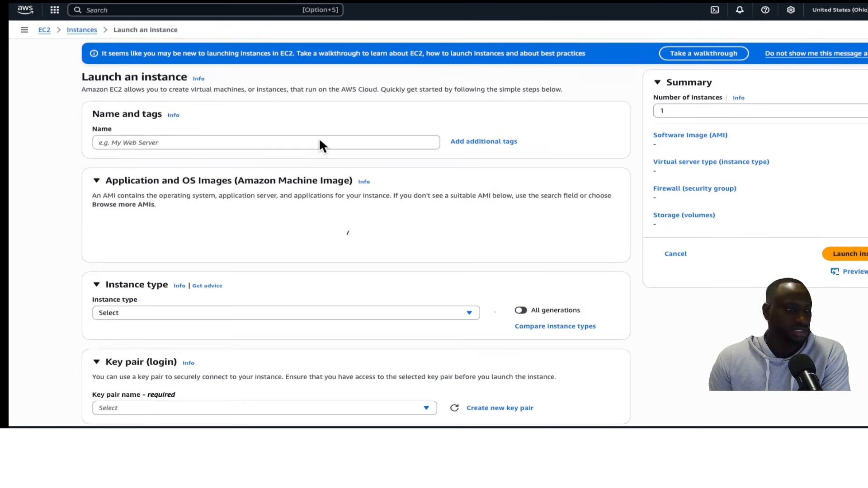
Name the new instance EC2-FIT1
left_click(268, 140)
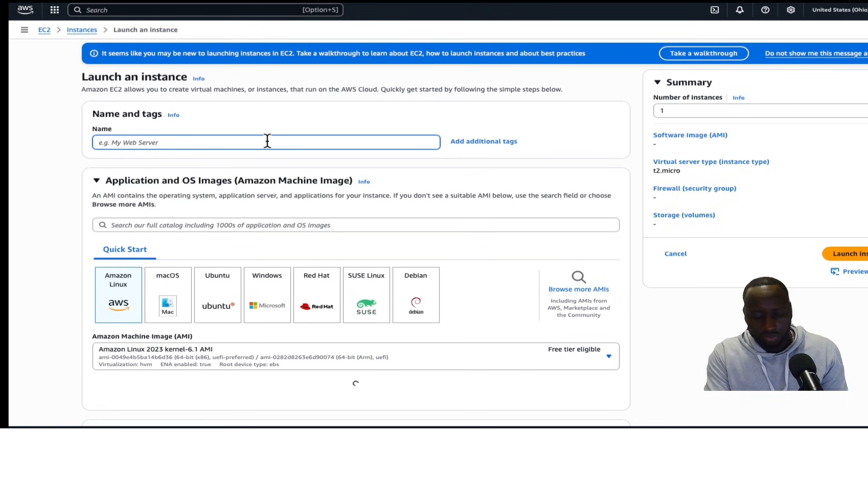
type("EC2")
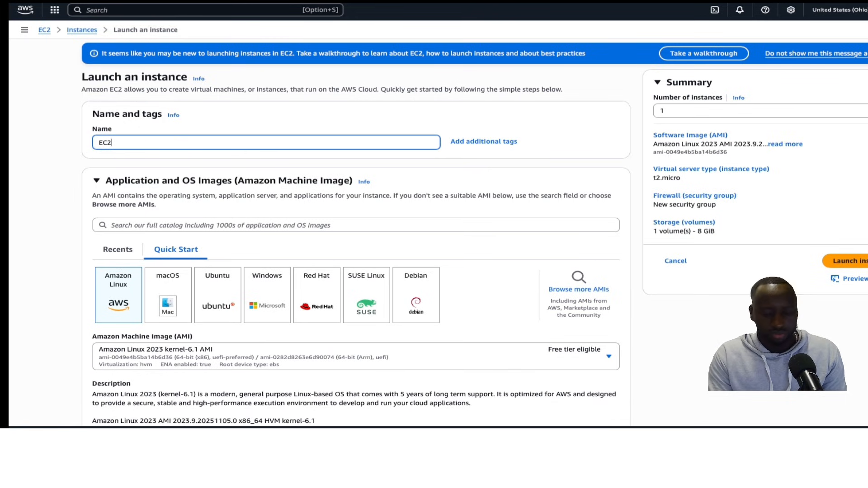
type("-FIT1")
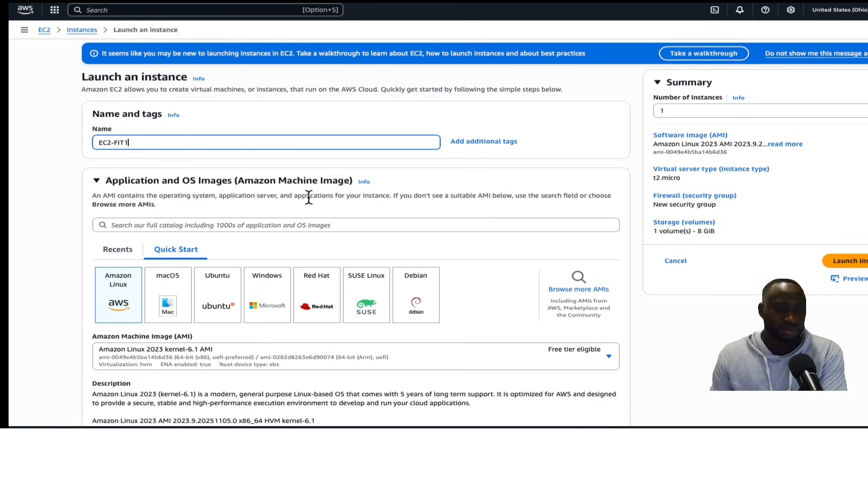
Choose to proceed without a key pair for the instance login
scroll(357, 181, "down", 2)
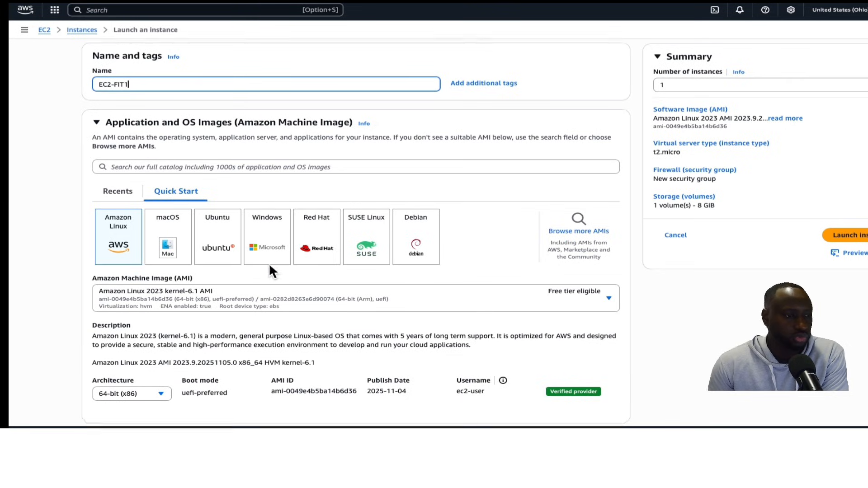
scroll(269, 265, "down", 2)
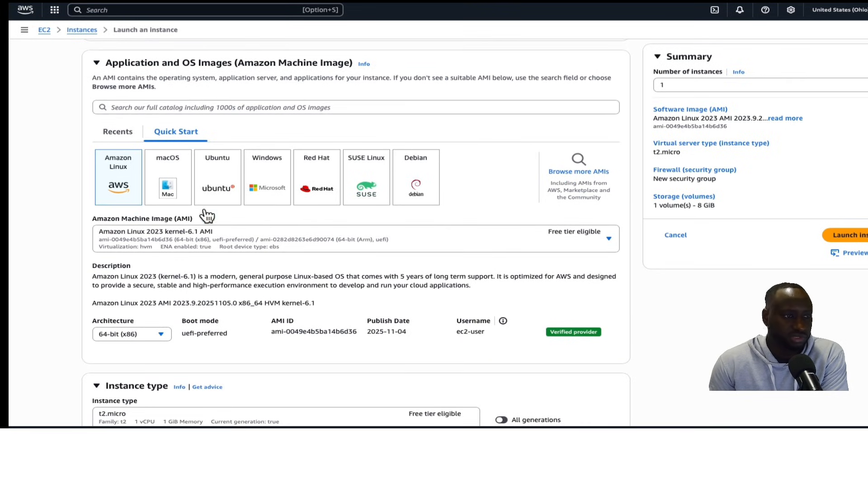
scroll(512, 226, "down", 6)
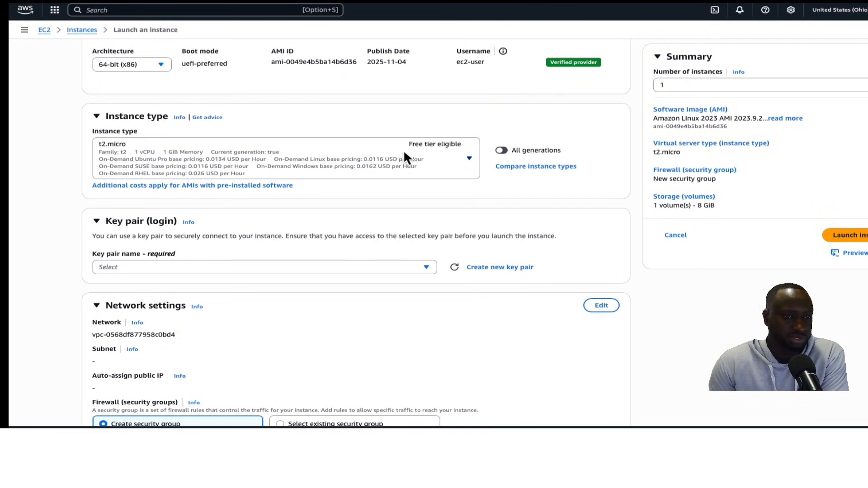
scroll(312, 188, "down", 2)
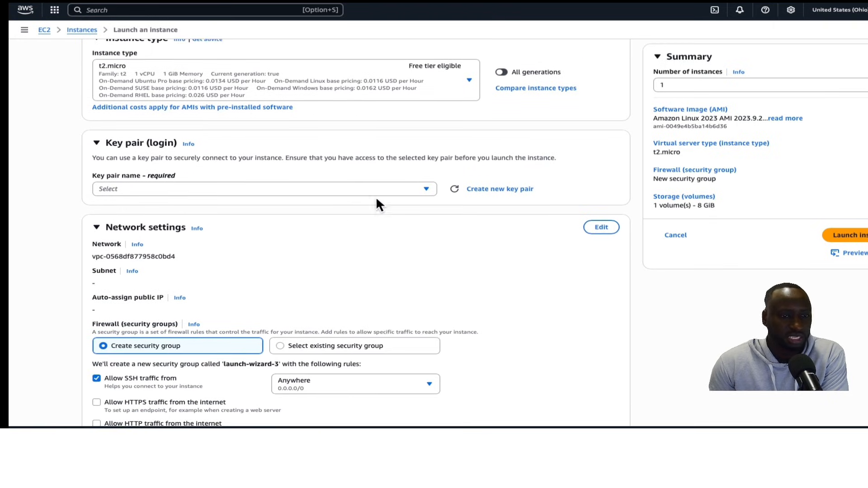
left_click(427, 188)
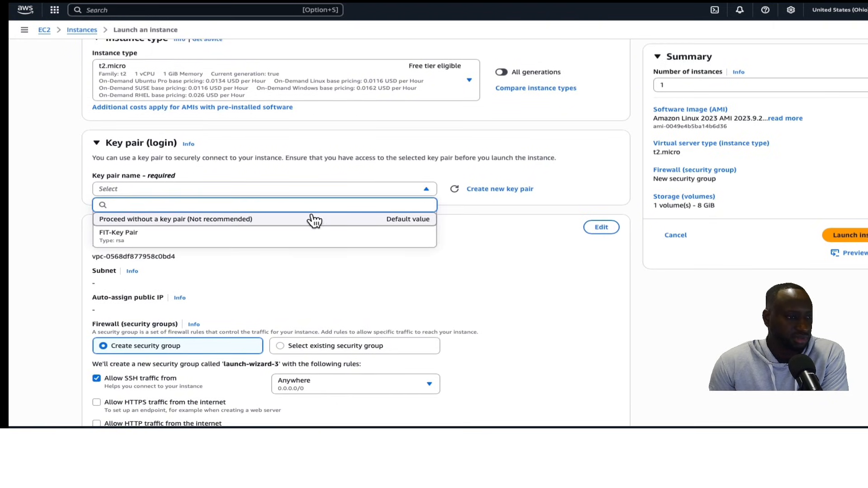
left_click(295, 219)
Edit network settings to place the instance in FIT-1-vpc and enable auto-assign public IP
scroll(303, 226, "down", 3)
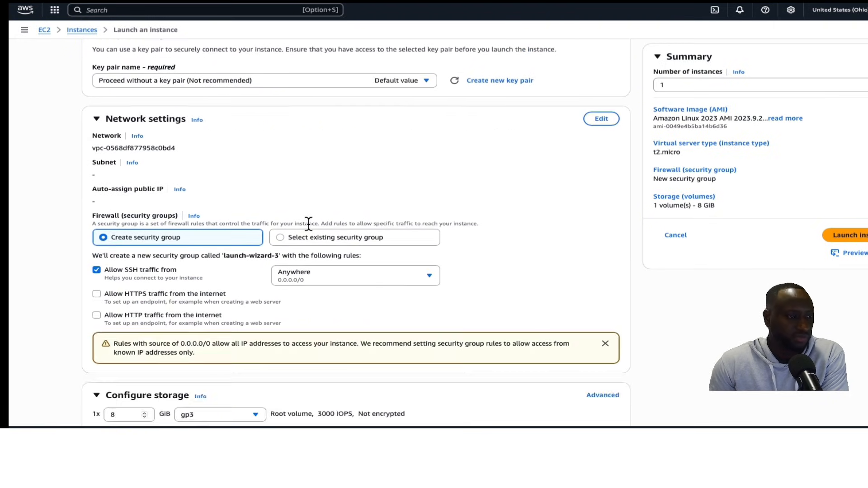
left_click(601, 119)
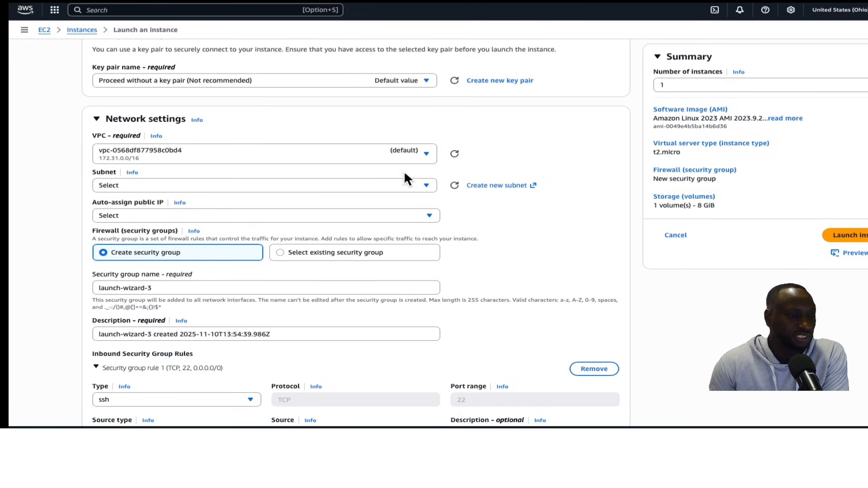
left_click(427, 153)
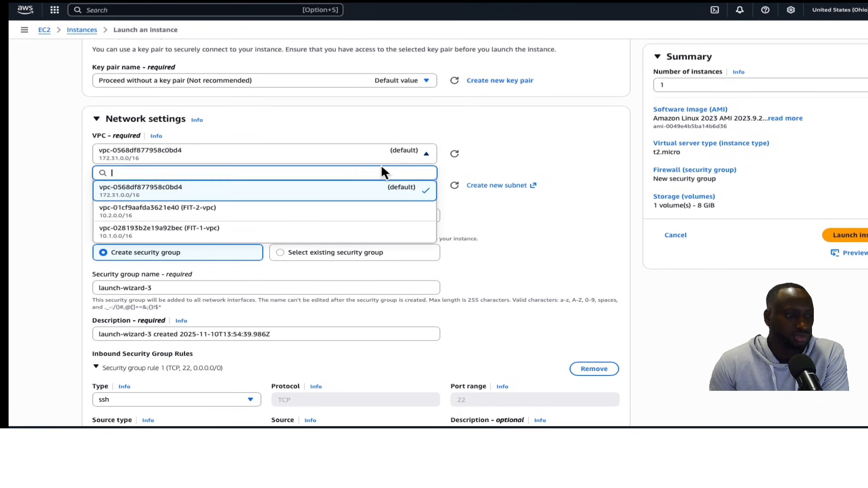
left_click(242, 234)
left_click(251, 229)
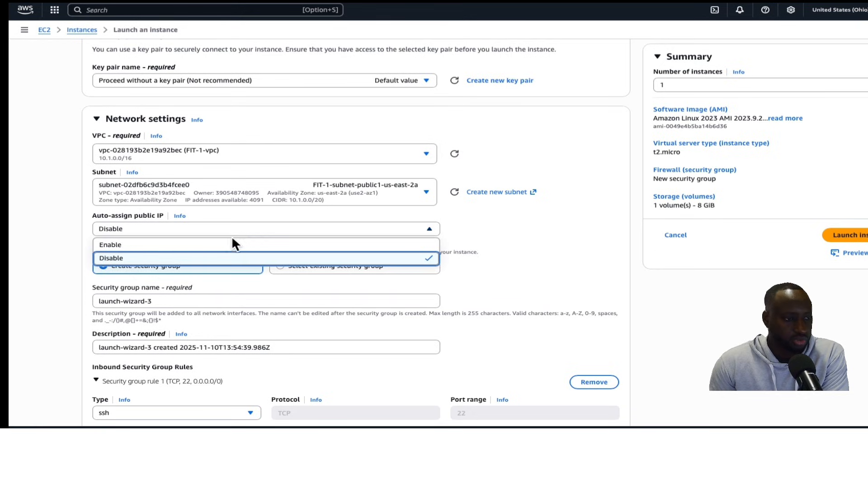
left_click(163, 248)
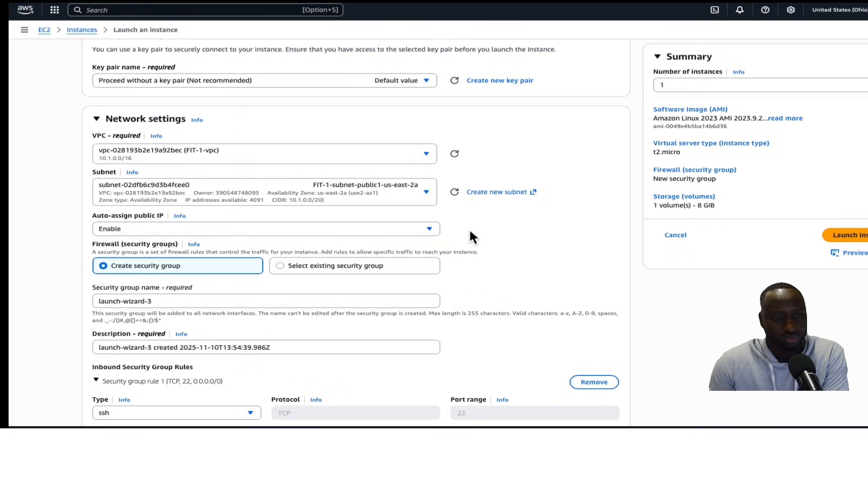
Replace the security group name with FIT-SG1
scroll(470, 232, "down", 1)
scroll(469, 232, "down", 1)
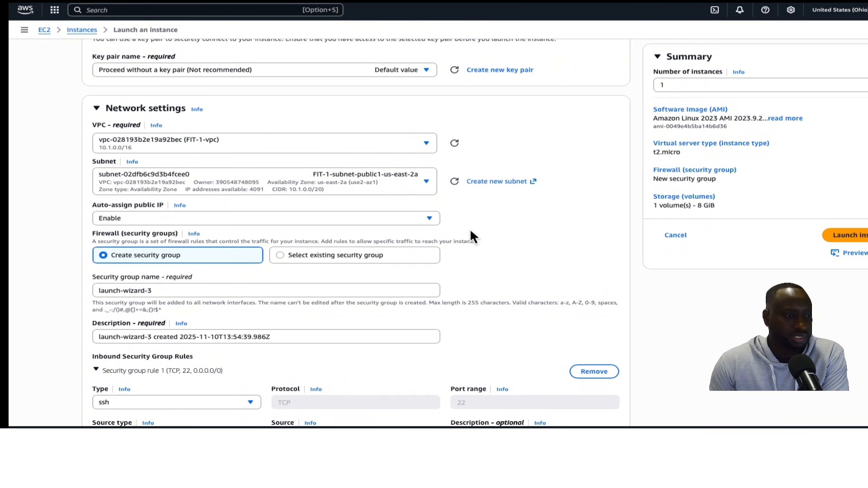
scroll(157, 264, "down", 3)
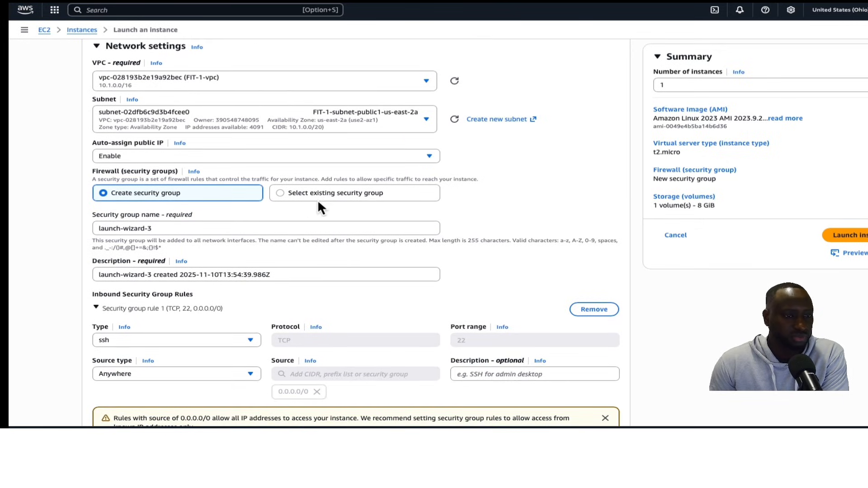
left_click(193, 228)
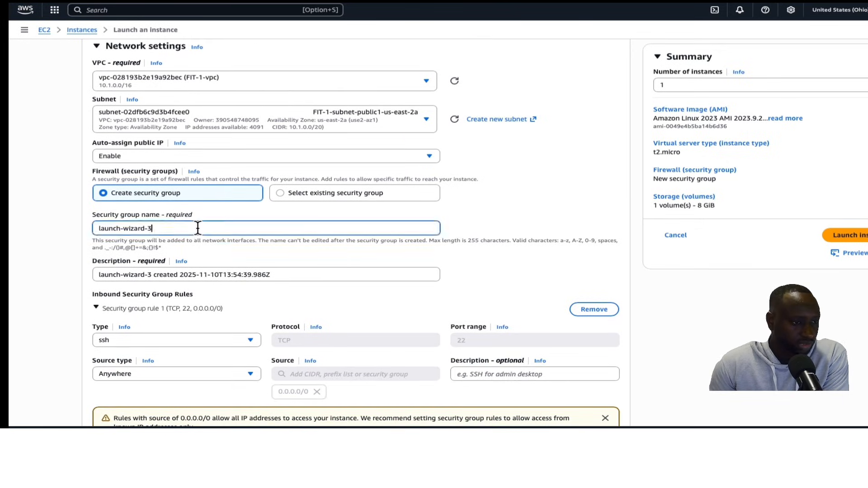
left_click_drag(212, 227, 53, 215)
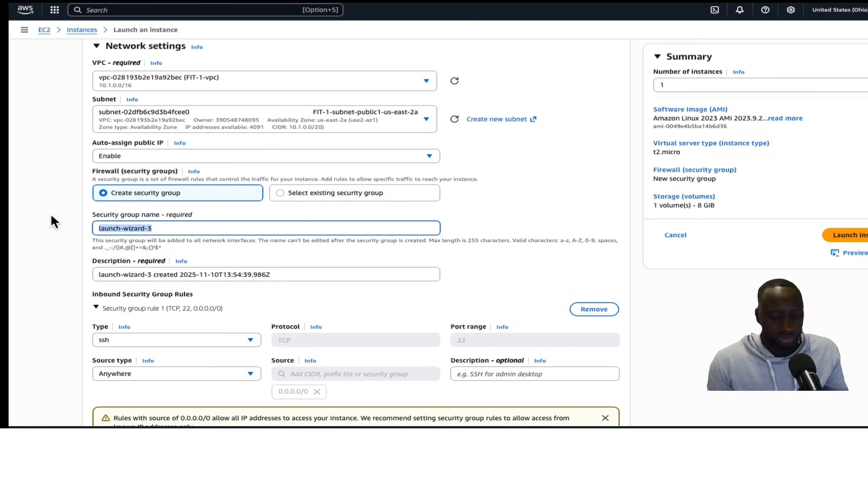
type("FIT-SG1")
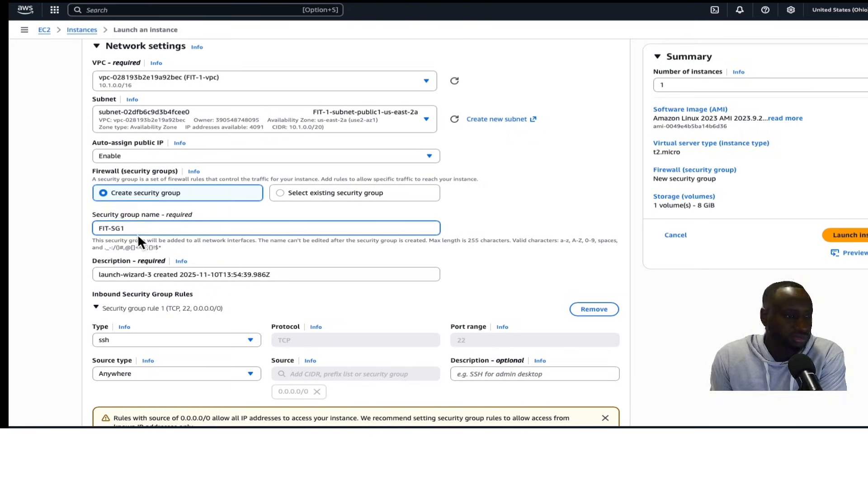
Change the SSH inbound rule's source type to Custom
scroll(138, 234, "down", 1)
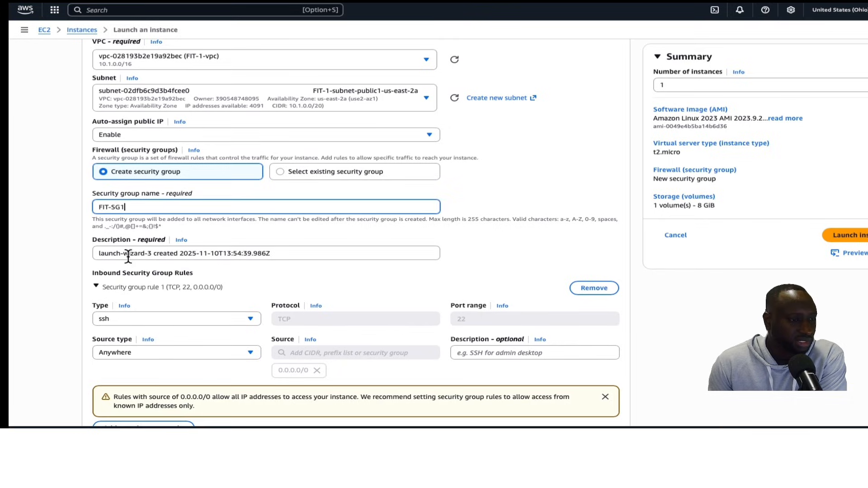
scroll(181, 270, "down", 3)
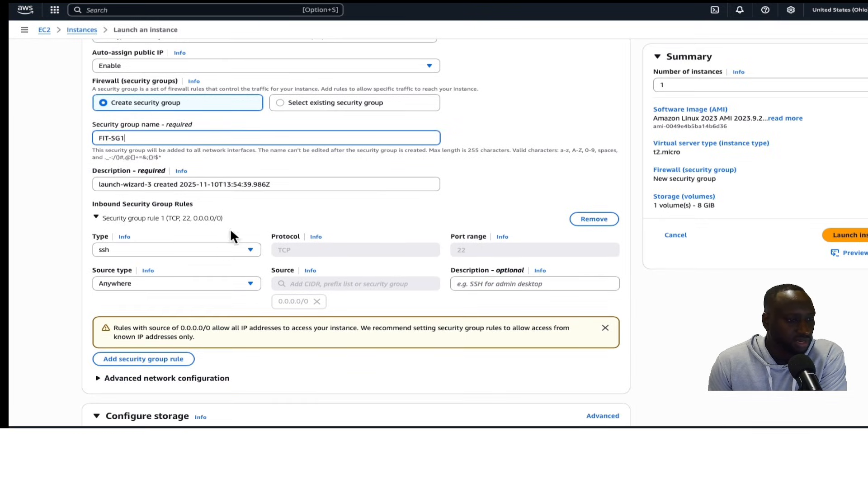
scroll(170, 248, "down", 2)
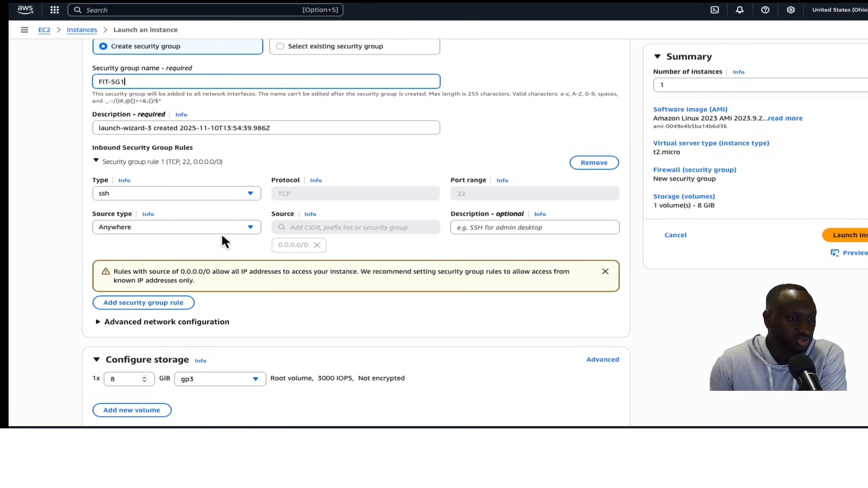
left_click(250, 228)
left_click(192, 256)
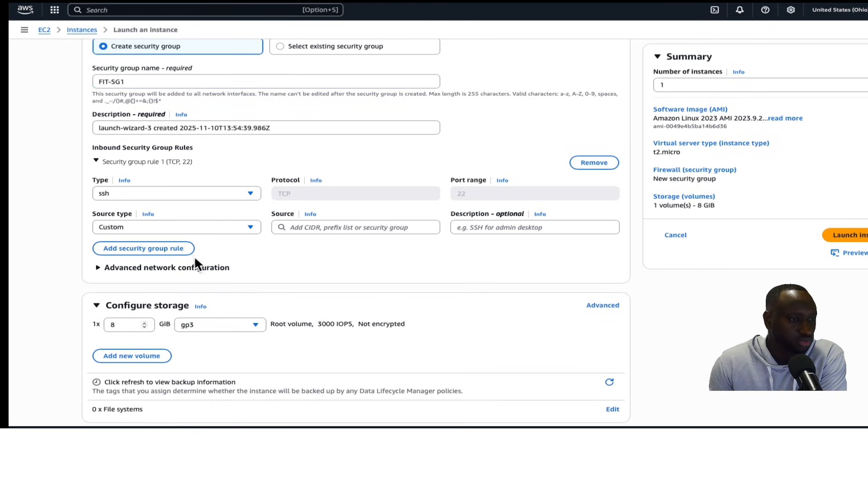
Add a second inbound rule of type All ICMP - IPv4 with source 0.0.0.0/0
scroll(196, 260, "down", 1)
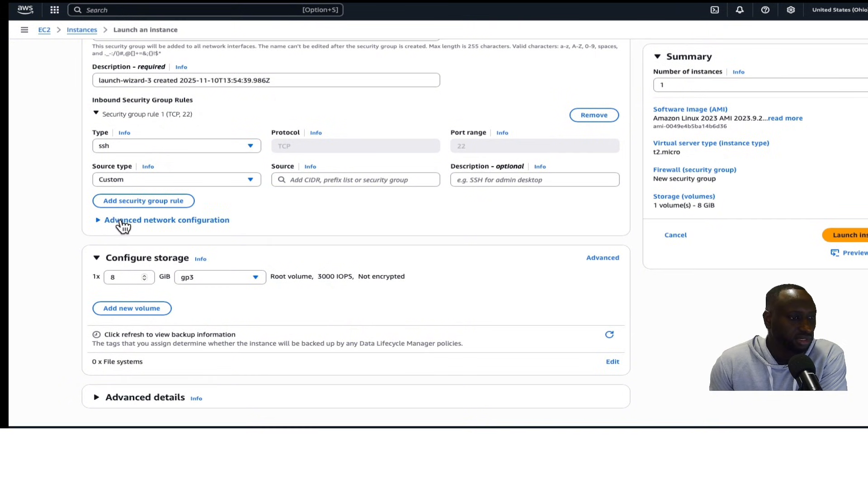
left_click(129, 202)
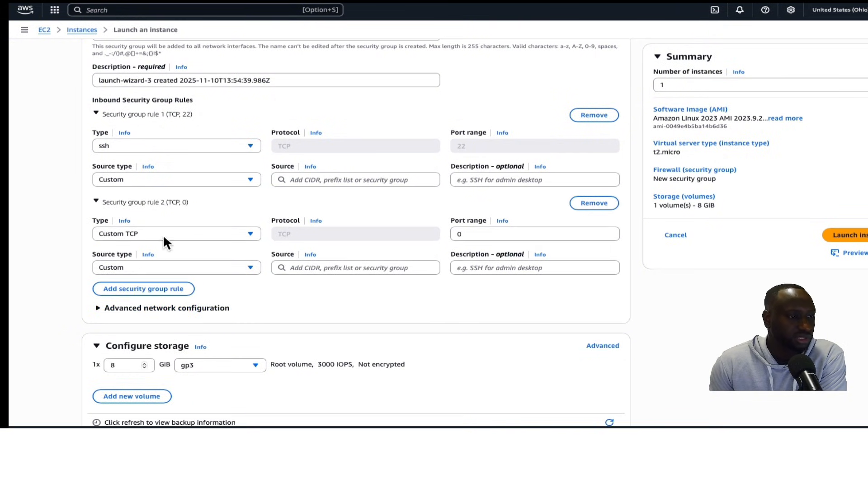
left_click(184, 234)
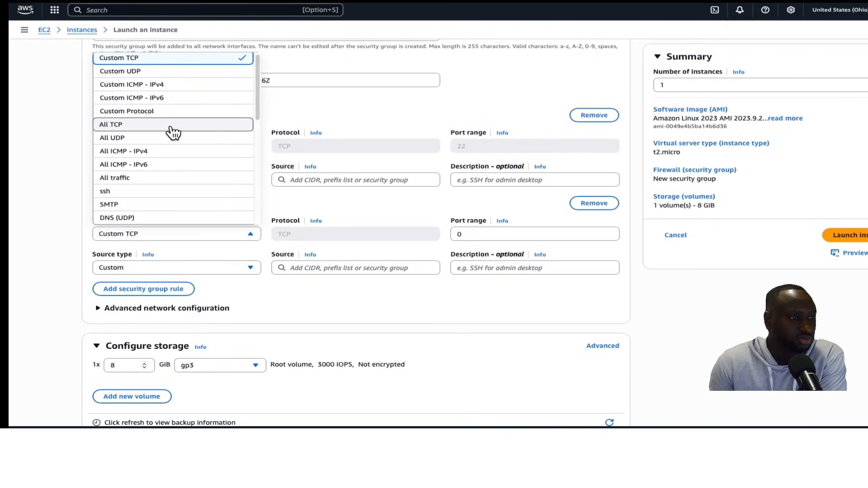
left_click(161, 152)
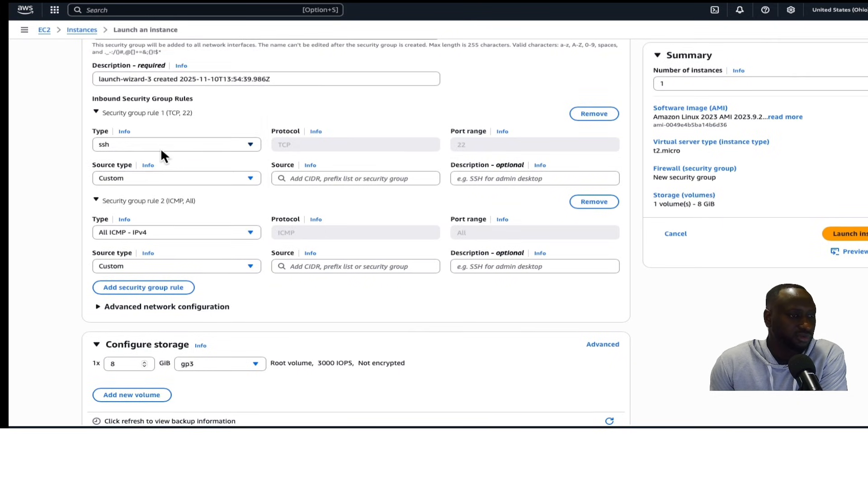
left_click(346, 267)
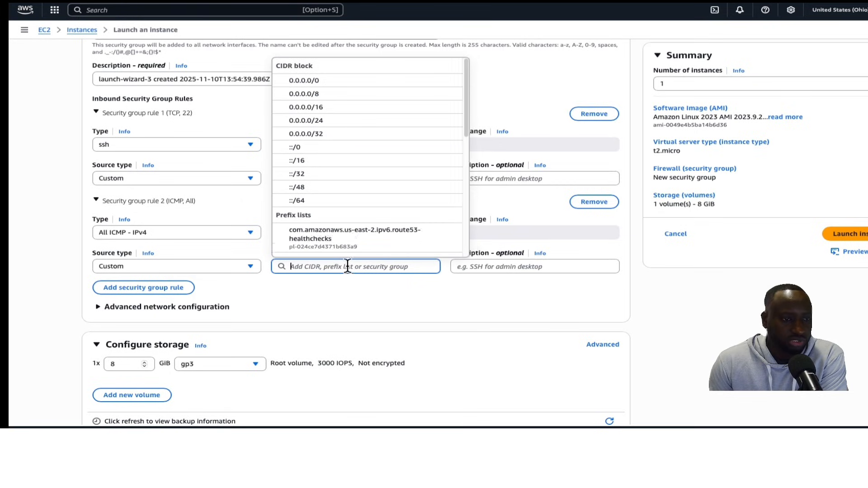
left_click(361, 82)
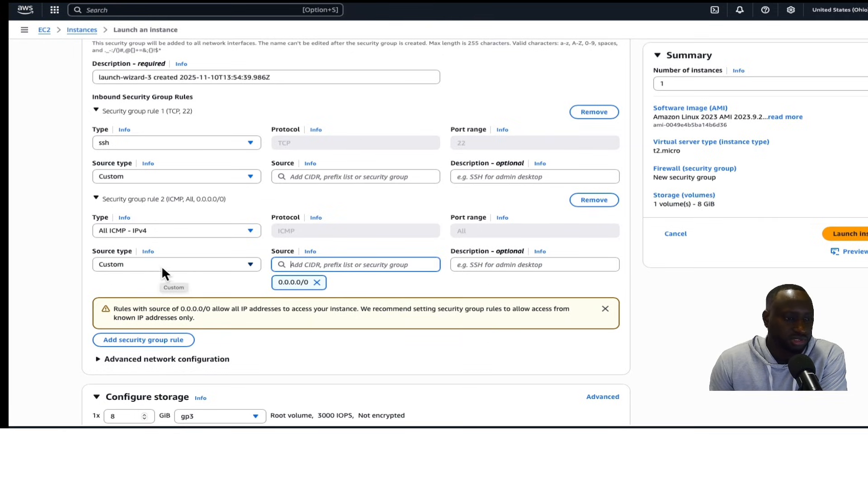
Try to launch the instance
scroll(158, 284, "down", 1)
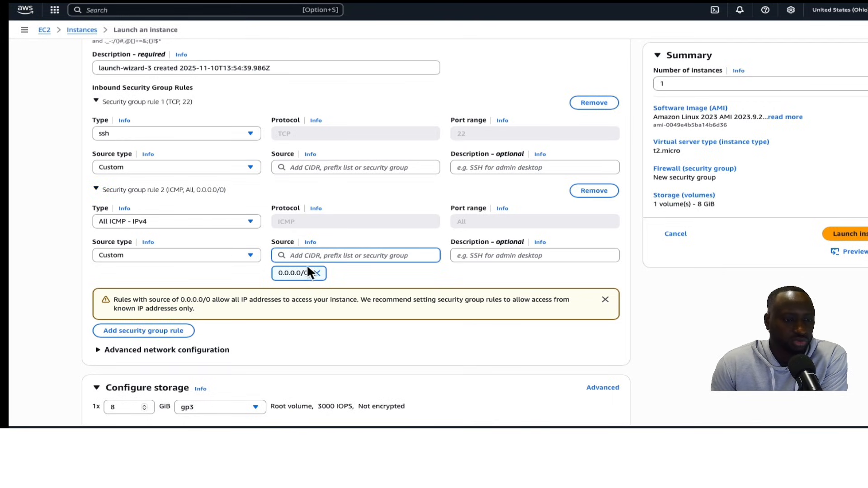
scroll(304, 287, "down", 1)
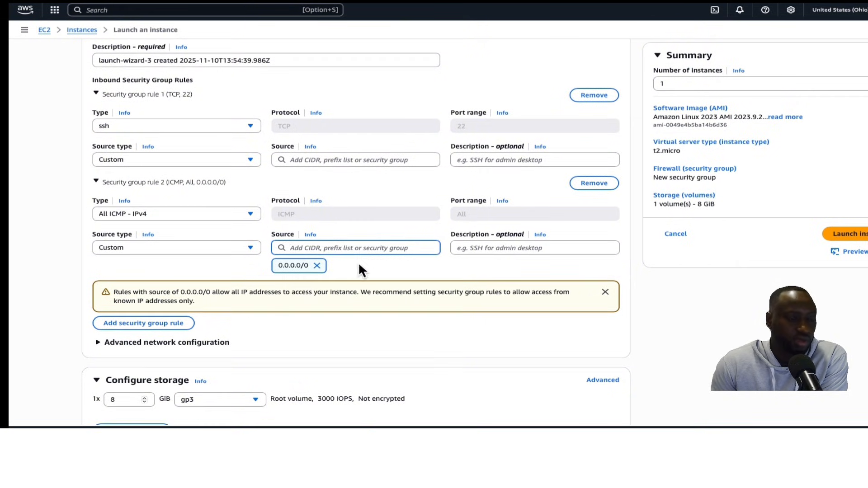
scroll(303, 288, "down", 3)
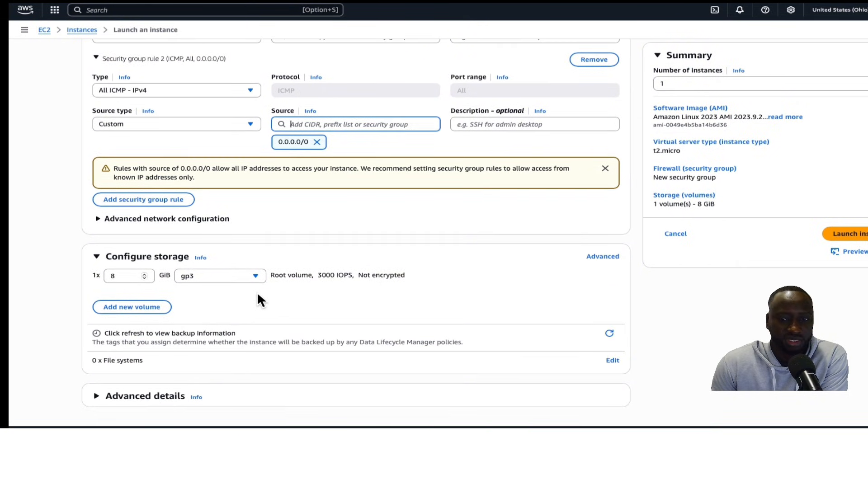
scroll(537, 259, "up", 1)
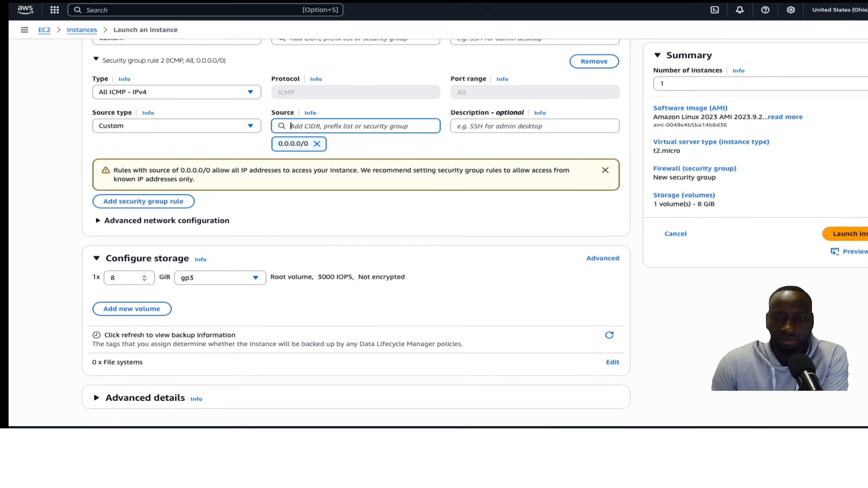
left_click(863, 234)
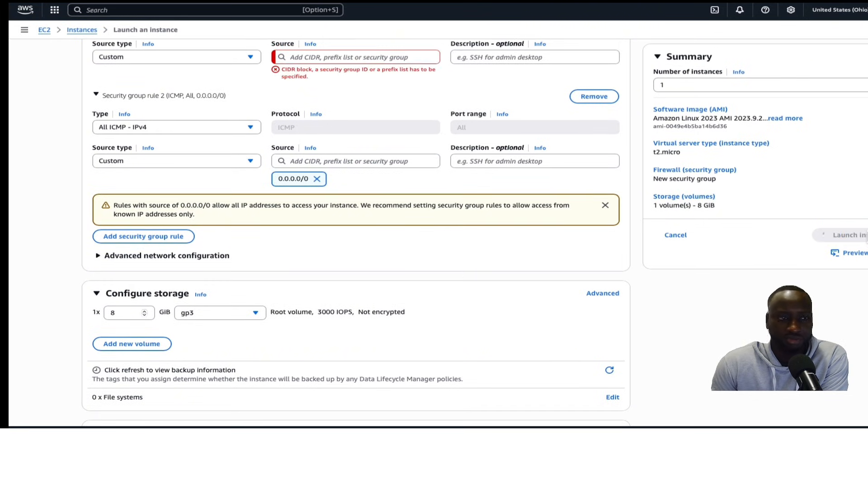
Set the SSH rule's source to Anywhere (0.0.0.0/0) and launch the instance
scroll(238, 295, "up", 5)
left_click(289, 307)
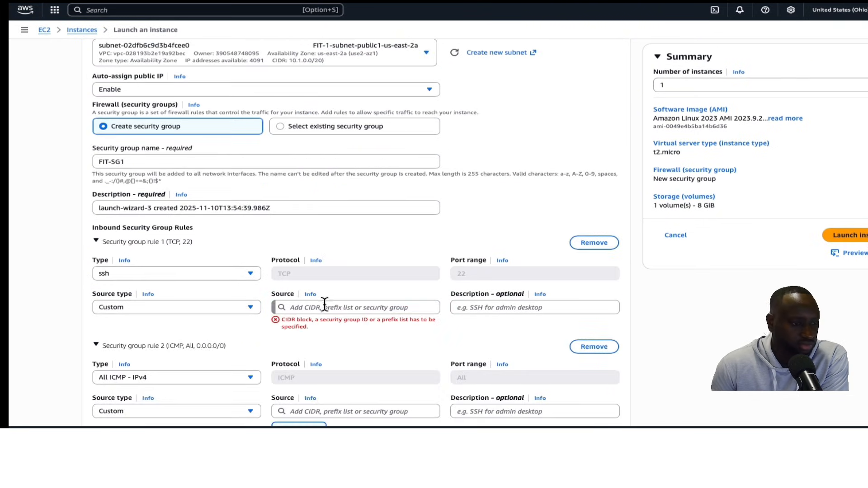
scroll(324, 344, "down", 1)
scroll(335, 333, "down", 3)
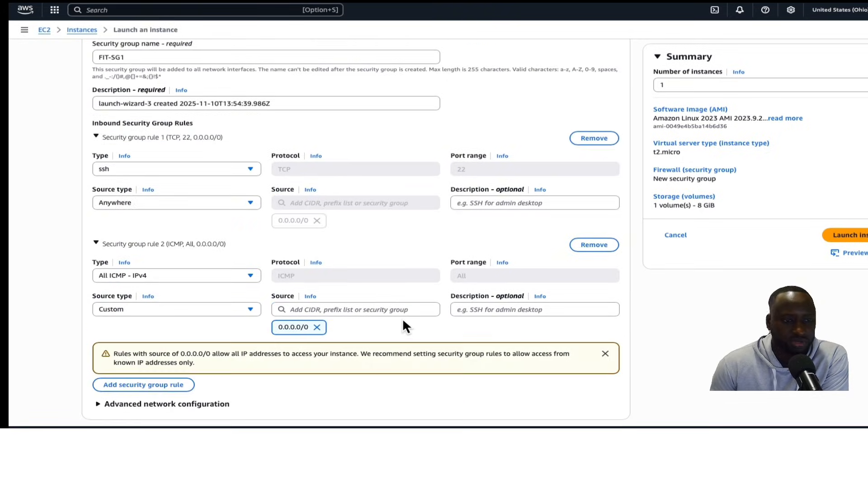
scroll(398, 323, "down", 1)
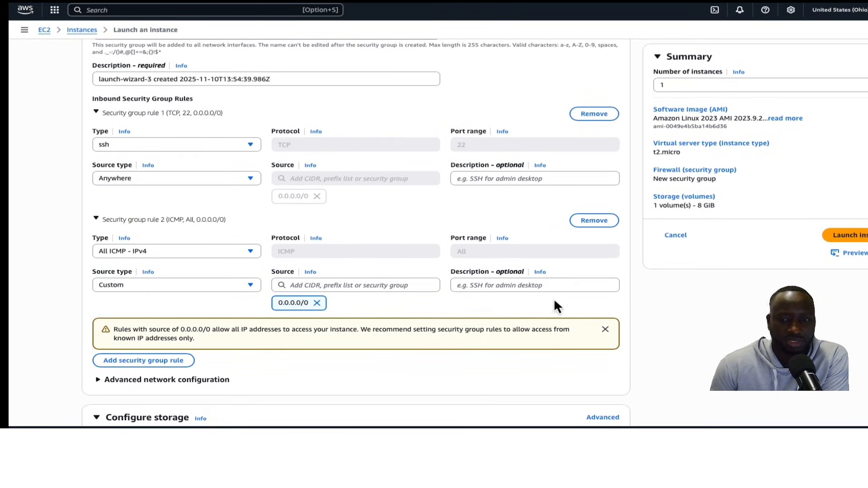
left_click(861, 238)
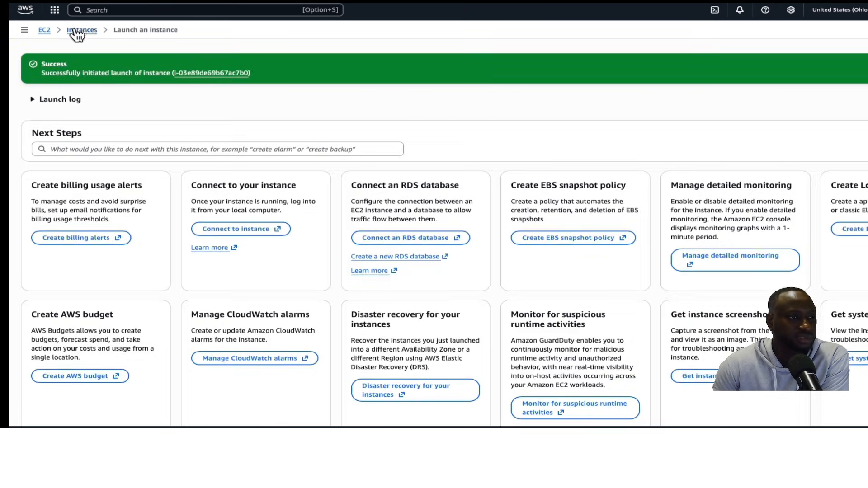
Start a new instance launch and name it EC2-FIT2
left_click(79, 32)
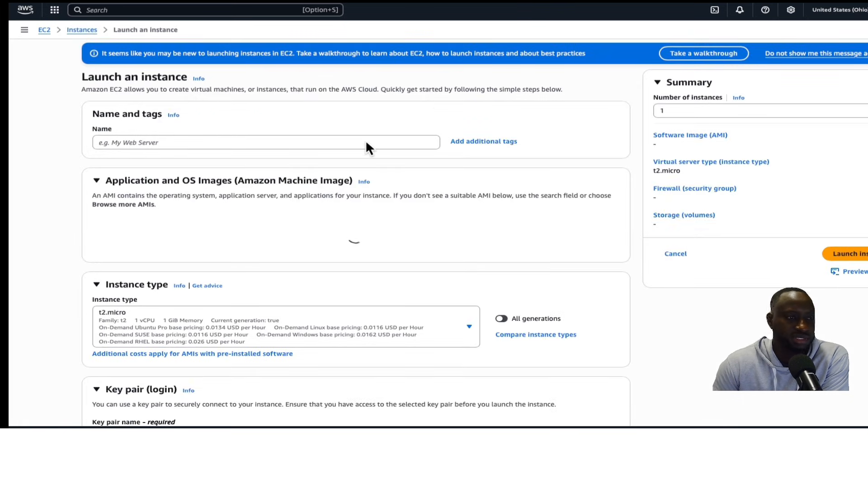
left_click(294, 140)
type("E")
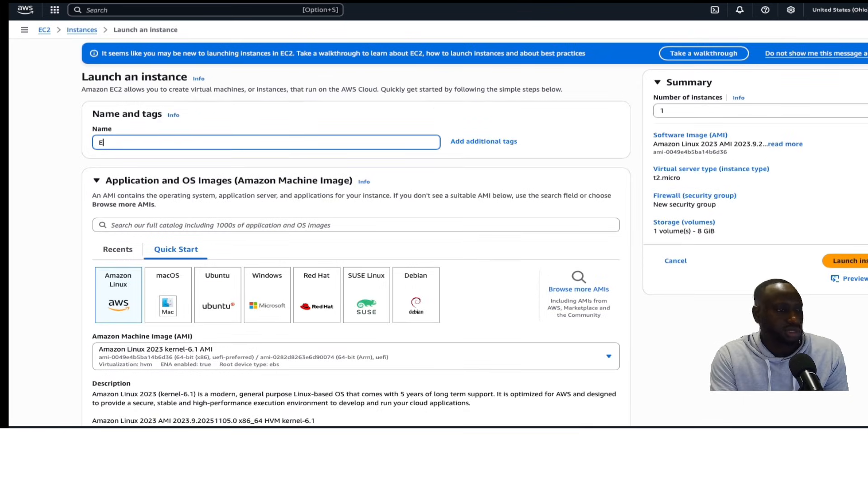
type("C2-FlT2")
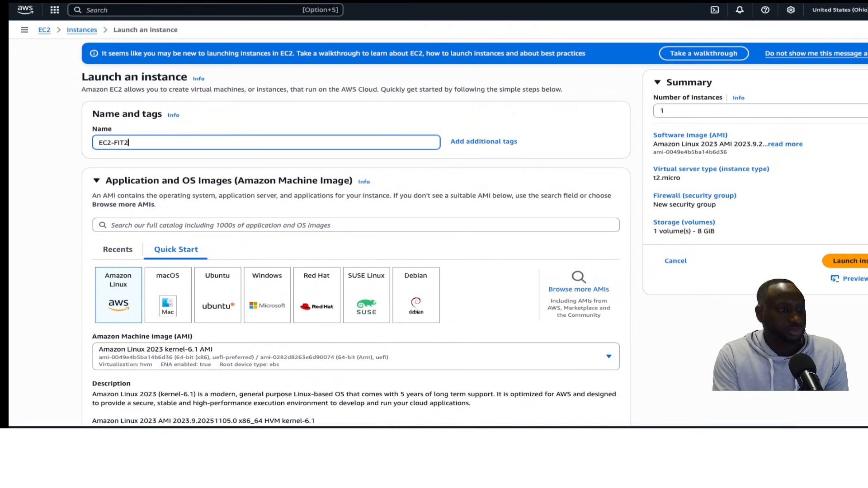
Choose to proceed without a key pair for the instance login
scroll(295, 177, "down", 2)
scroll(296, 178, "down", 2)
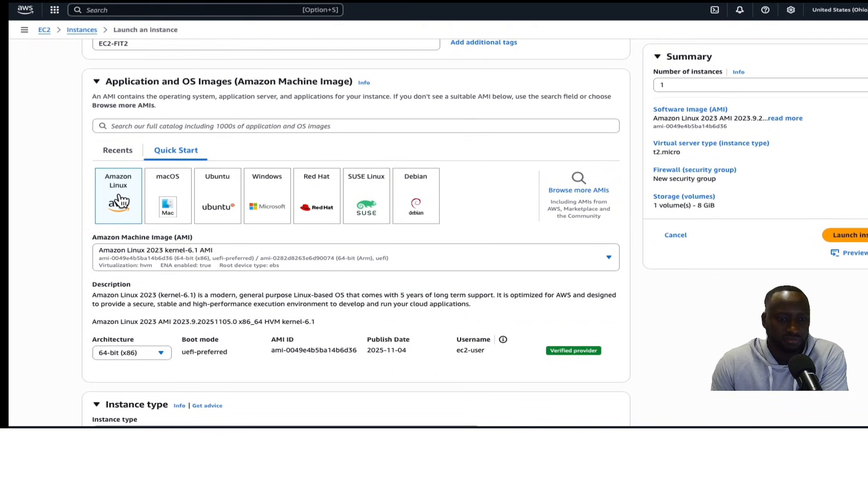
scroll(119, 199, "down", 6)
scroll(135, 268, "down", 6)
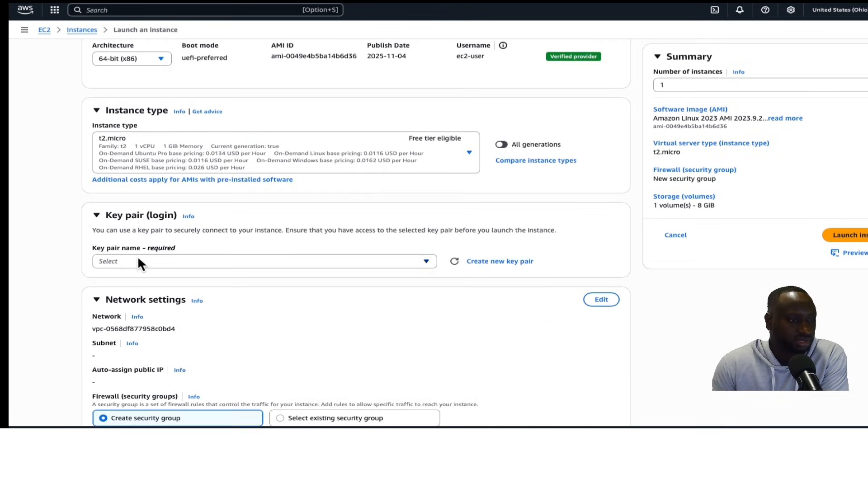
scroll(247, 197, "down", 3)
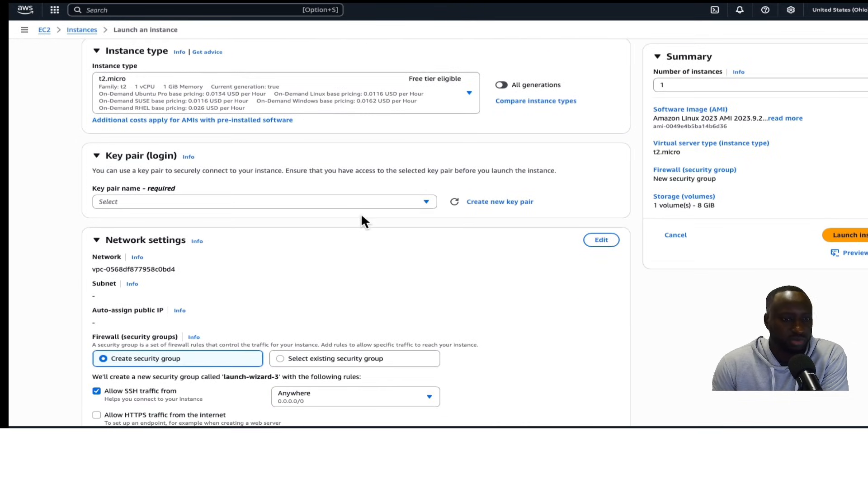
left_click(423, 203)
left_click(245, 230)
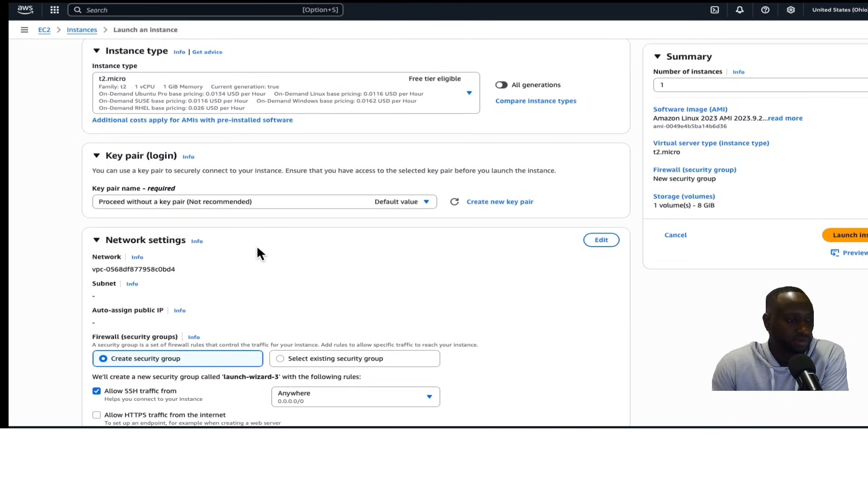
Edit network settings to place the instance in FIT-2-vpc and enable auto-assign public IP
scroll(260, 247, "down", 2)
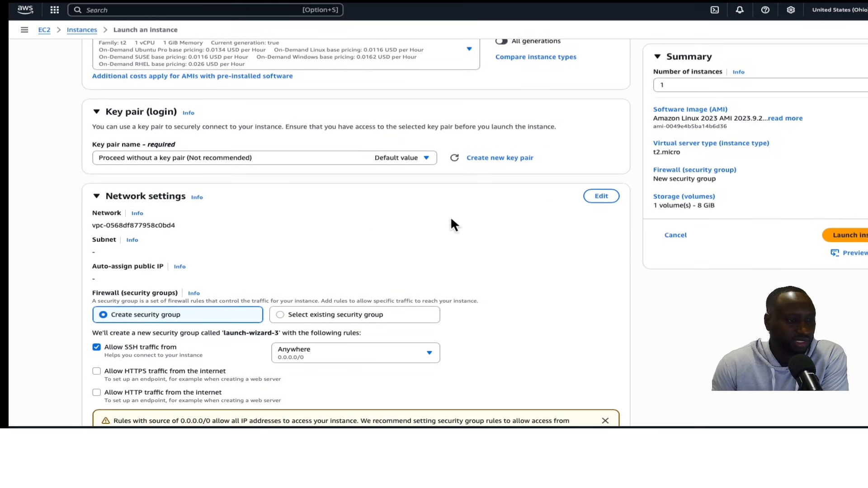
left_click(603, 197)
left_click(425, 231)
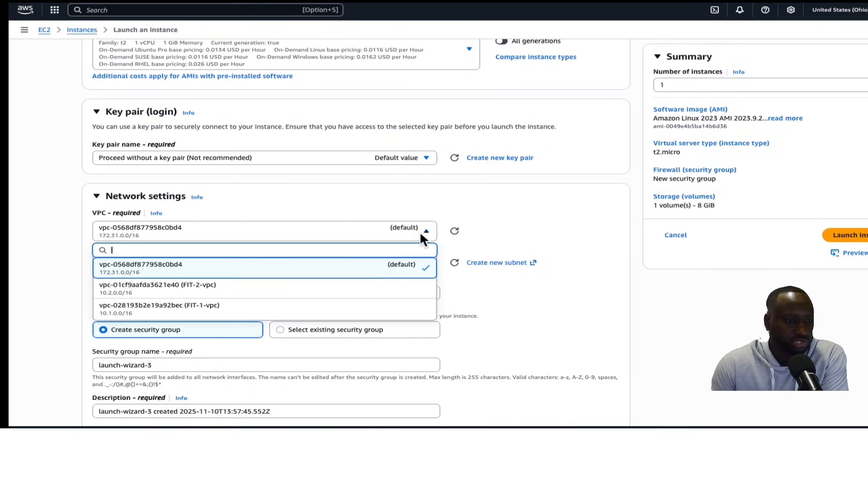
left_click(305, 289)
scroll(309, 249, "down", 2)
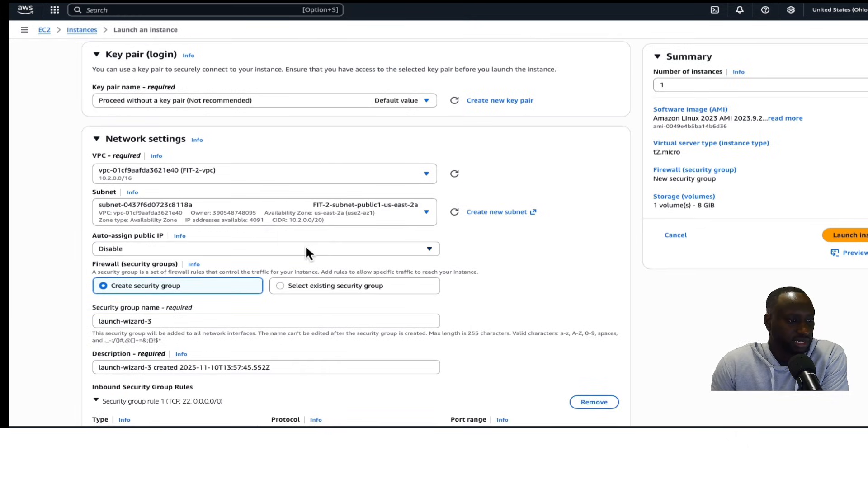
left_click(312, 247)
left_click(268, 263)
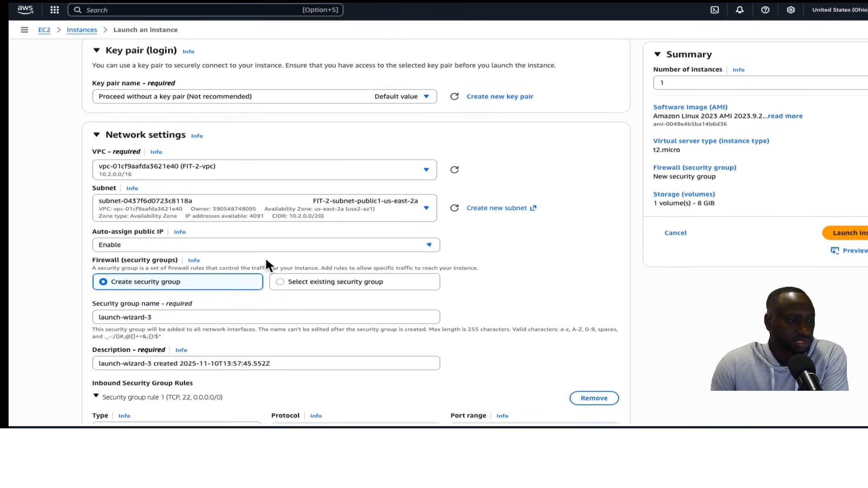
Replace the security group name with FIT-SG
scroll(226, 253, "down", 3)
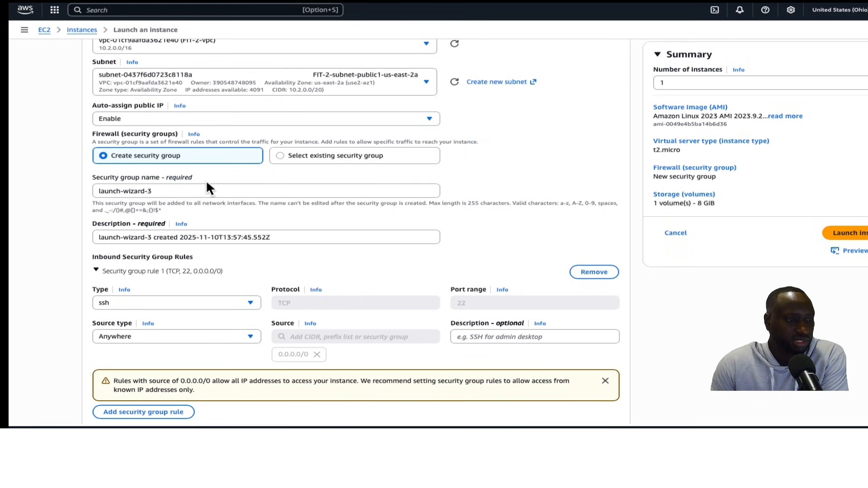
left_click(193, 191)
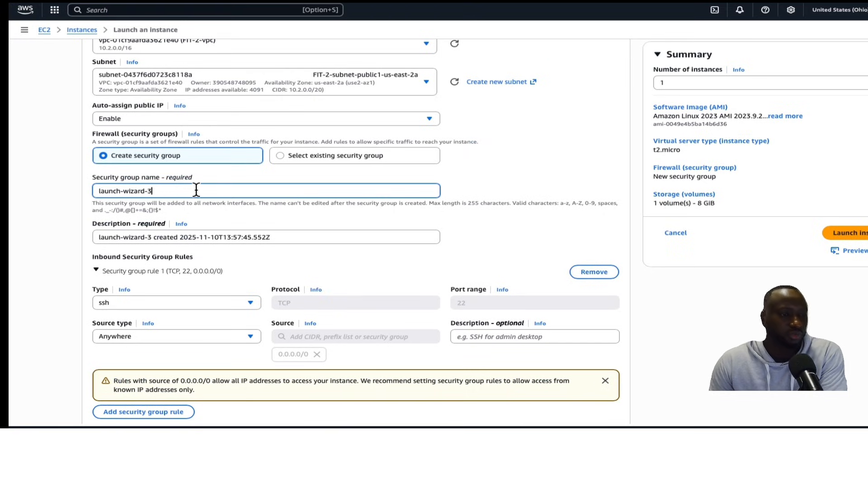
left_click_drag(196, 190, 65, 175)
type("FIT-SG")
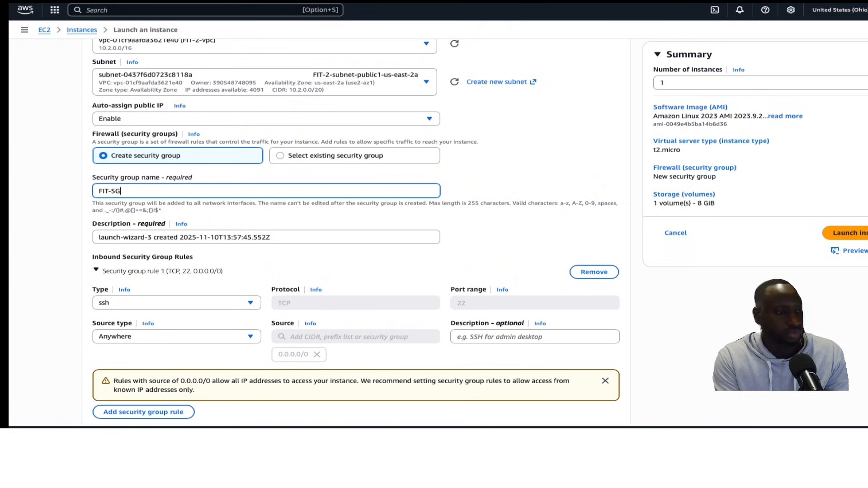
Add a second inbound security group rule
scroll(348, 254, "down", 5)
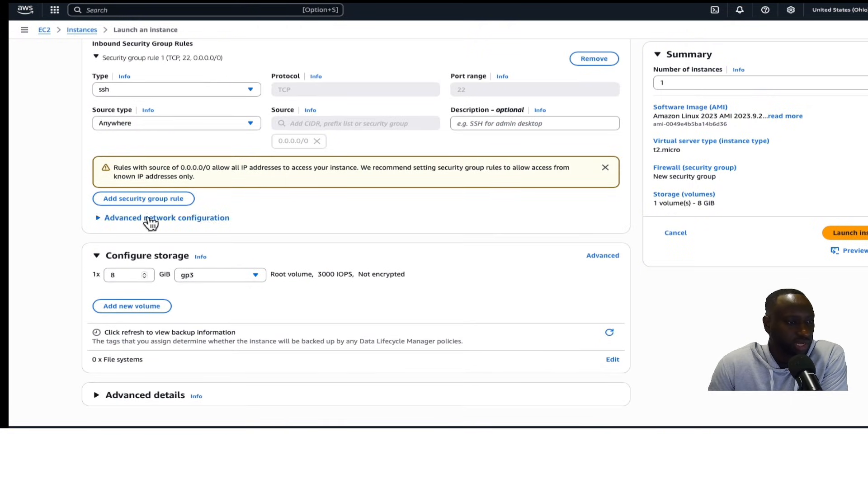
left_click(148, 199)
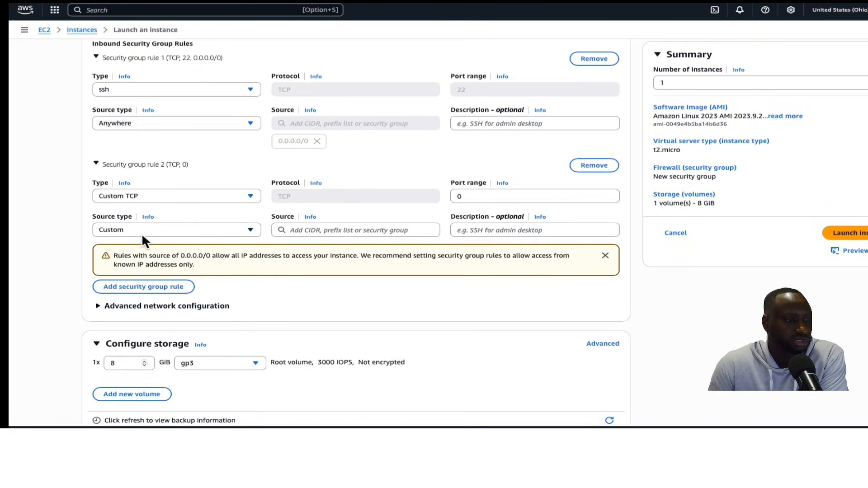
left_click(146, 232)
left_click(151, 235)
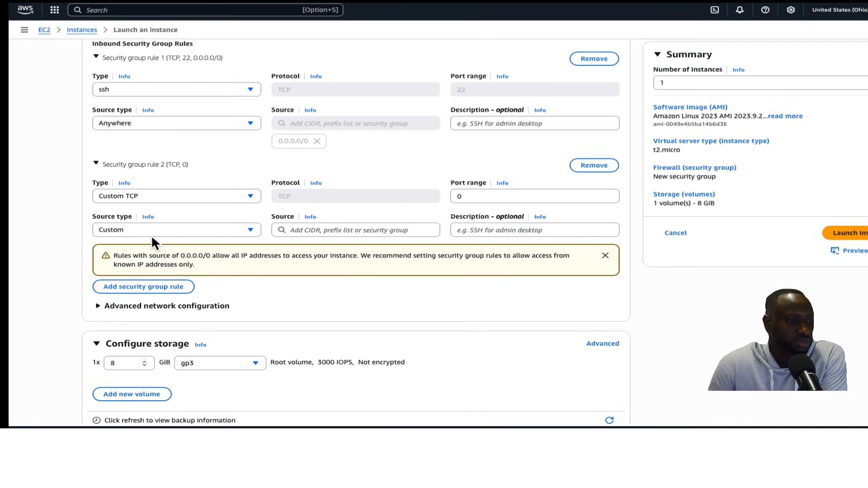
scroll(183, 270, "down", 1)
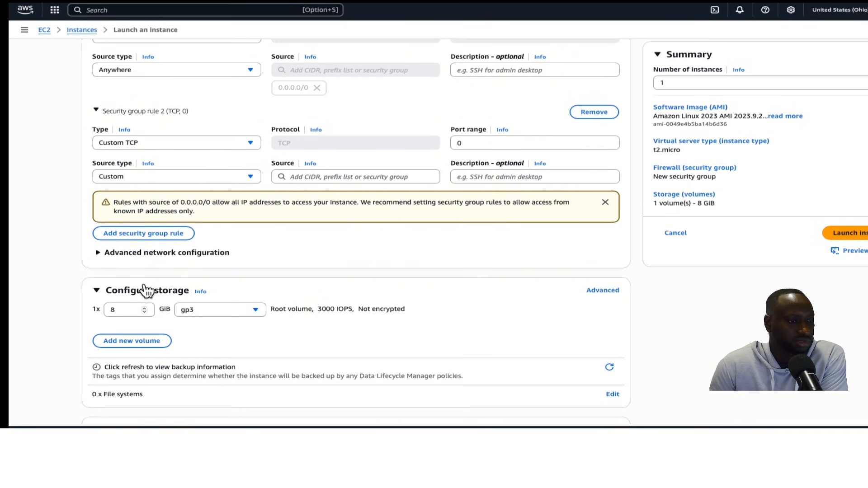
left_click(144, 233)
scroll(149, 267, "up", 1)
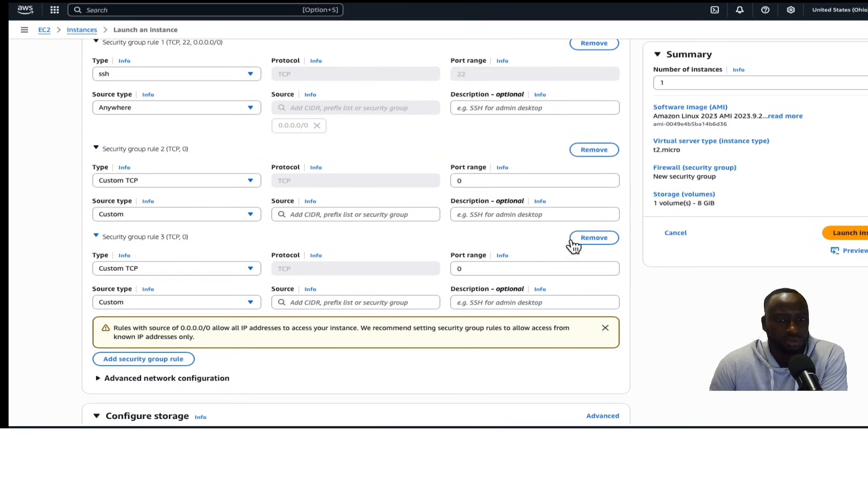
left_click(587, 240)
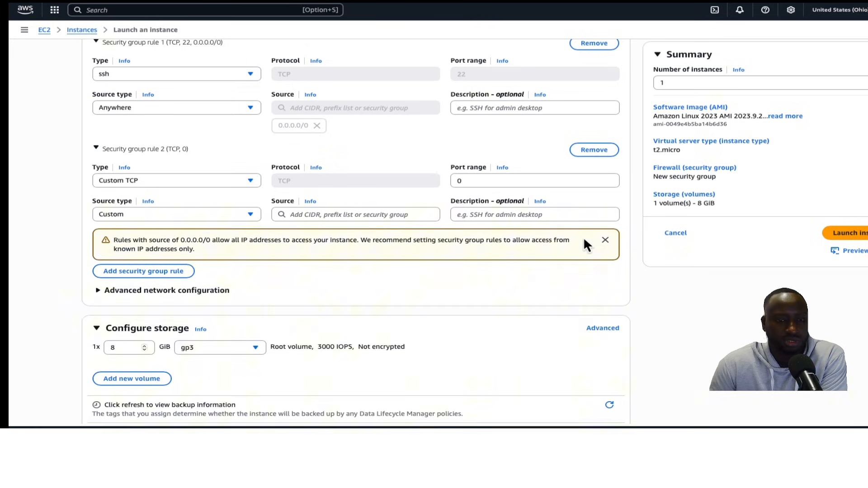
Set the second inbound rule's source type to Custom
left_click(254, 213)
left_click(198, 232)
left_click(248, 212)
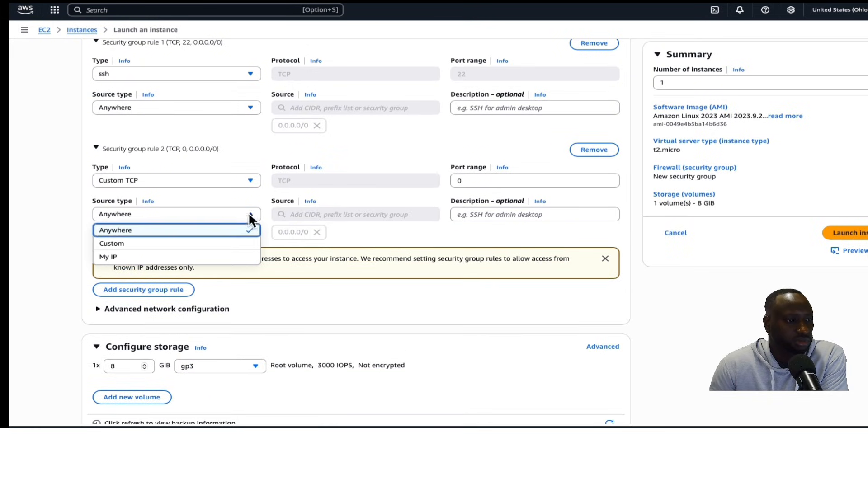
left_click(177, 244)
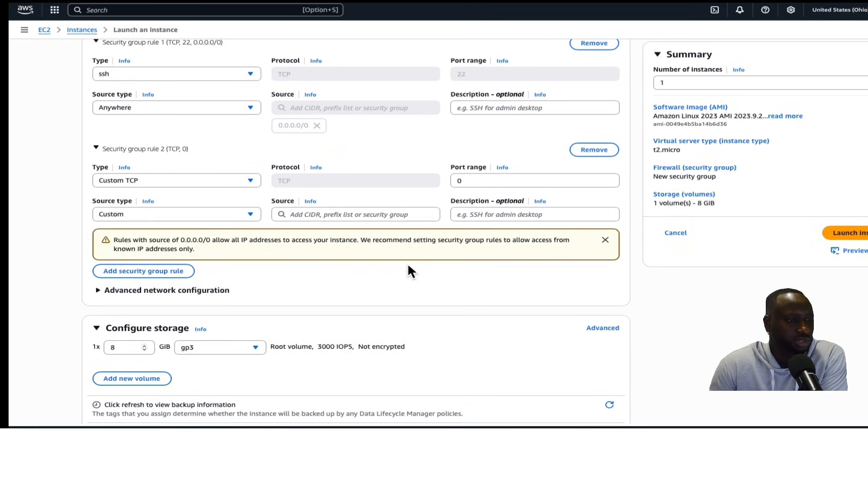
left_click(149, 274)
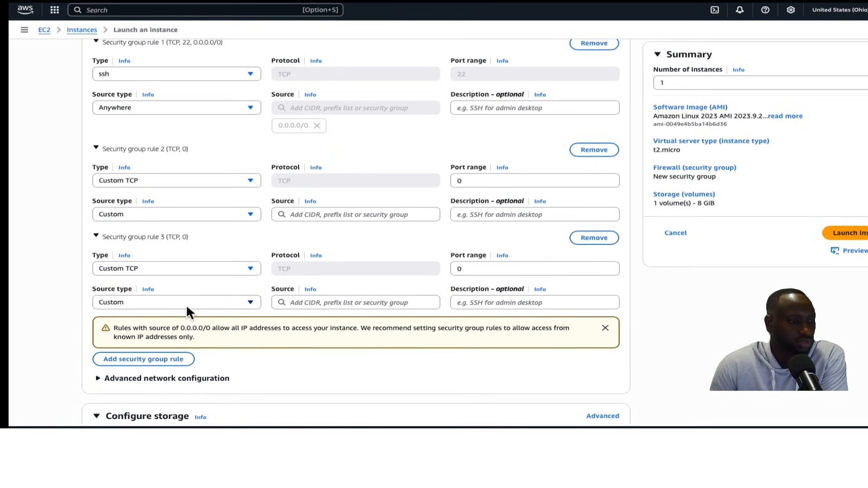
left_click(186, 304)
left_click(595, 238)
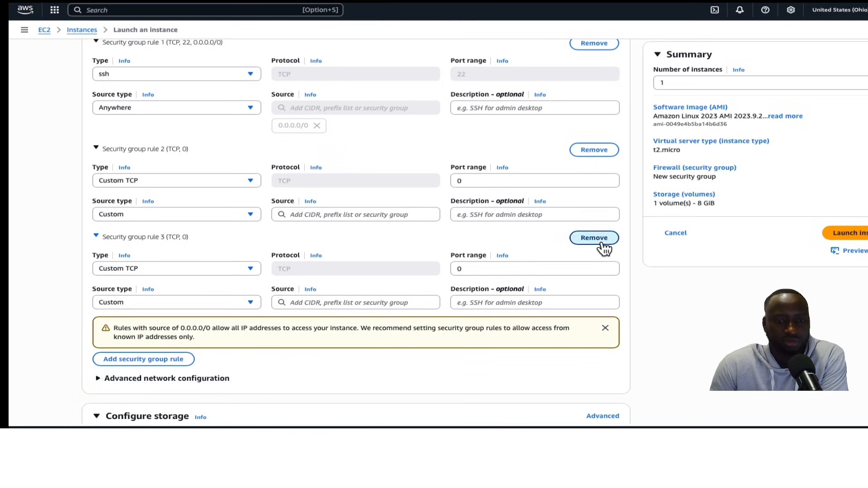
Change the second rule's type to All ICMP - IPv4 with source 0.0.0.0/0
left_click(250, 181)
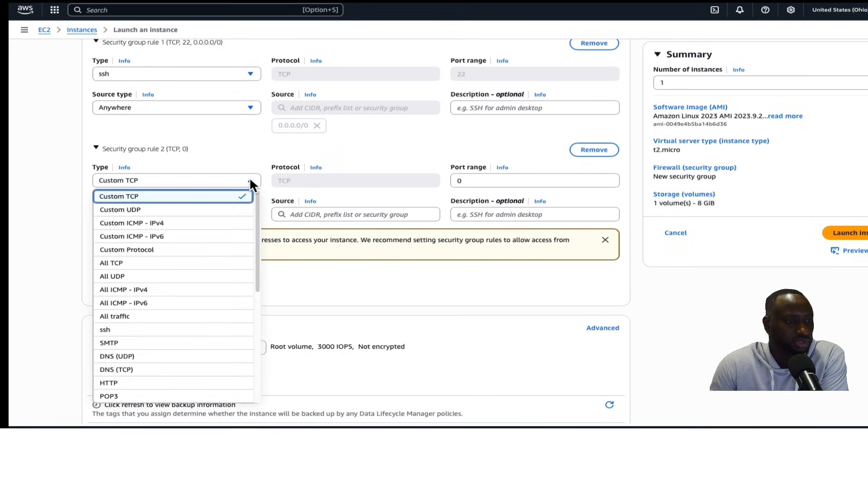
left_click(154, 290)
left_click(385, 217)
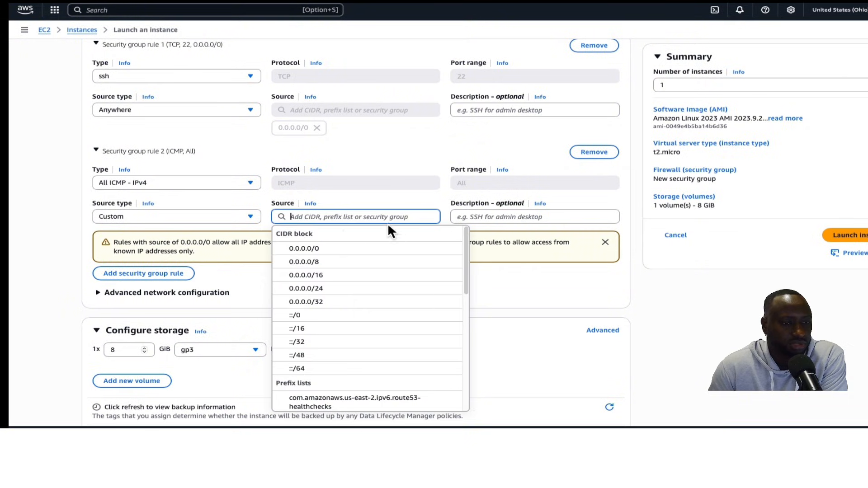
left_click(323, 250)
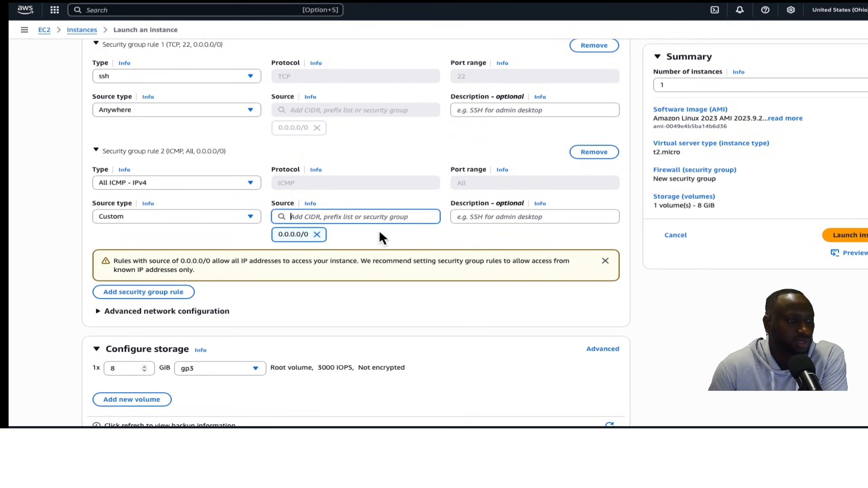
Launch the instance and return to the instances list
scroll(348, 229, "down", 2)
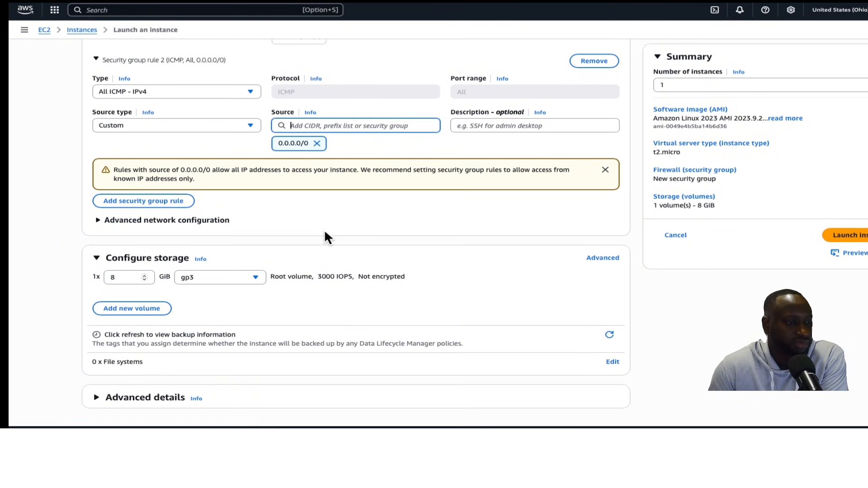
scroll(425, 285, "up", 1)
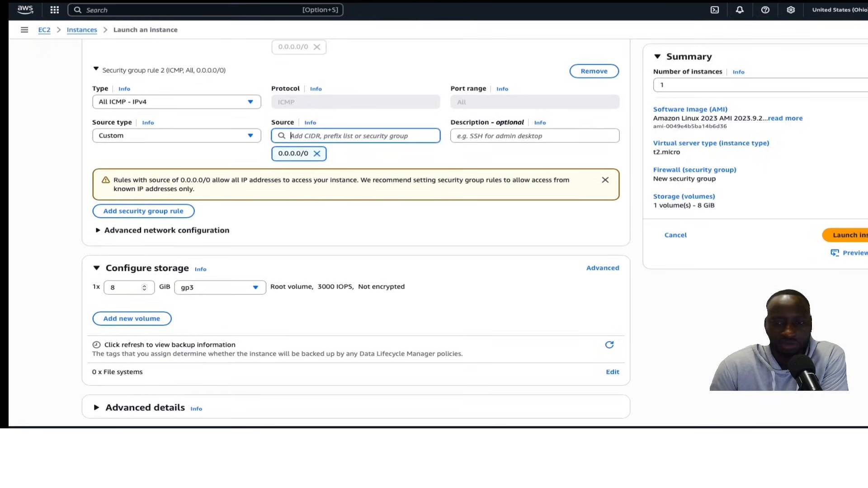
left_click(846, 235)
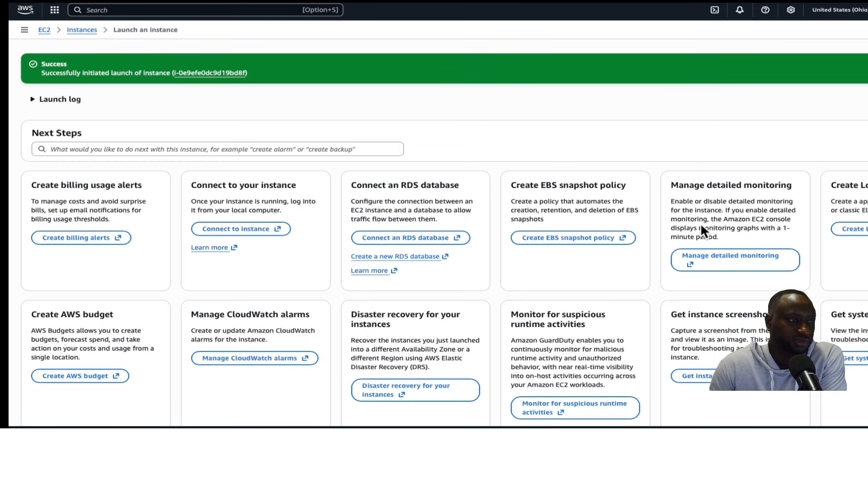
left_click(89, 30)
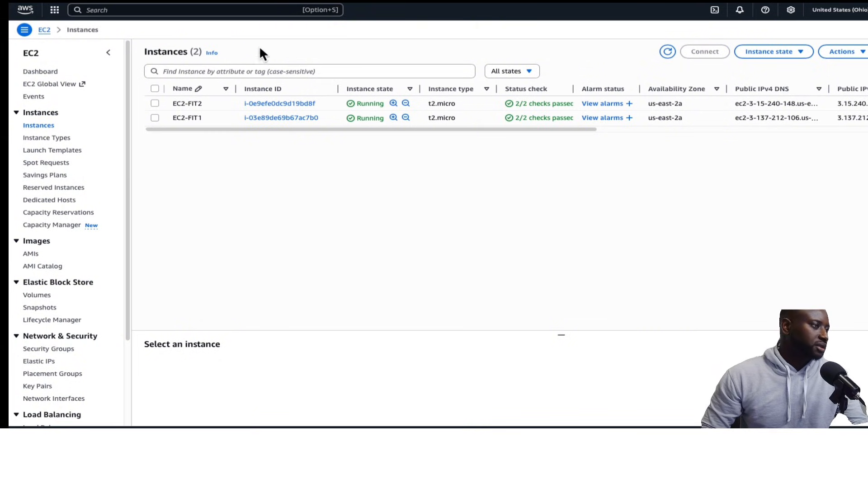
Search the console services for CloudWatch and open it
left_click(229, 10)
type("cloud")
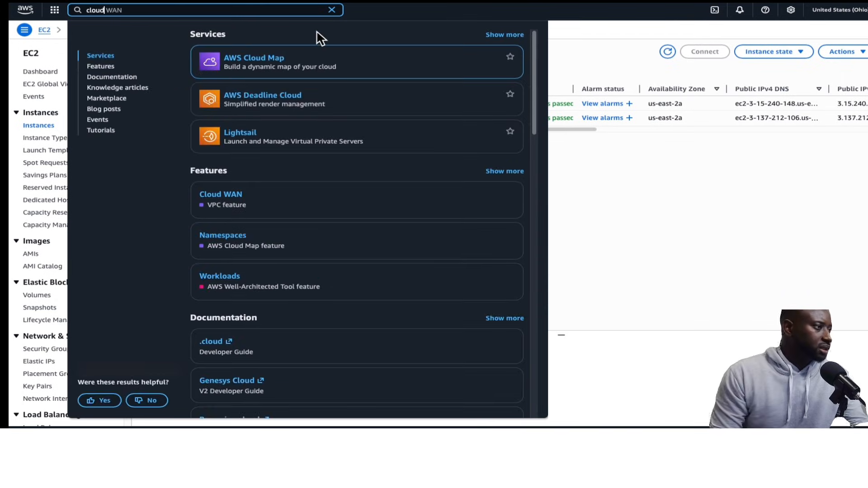
type("wat")
left_click(253, 62)
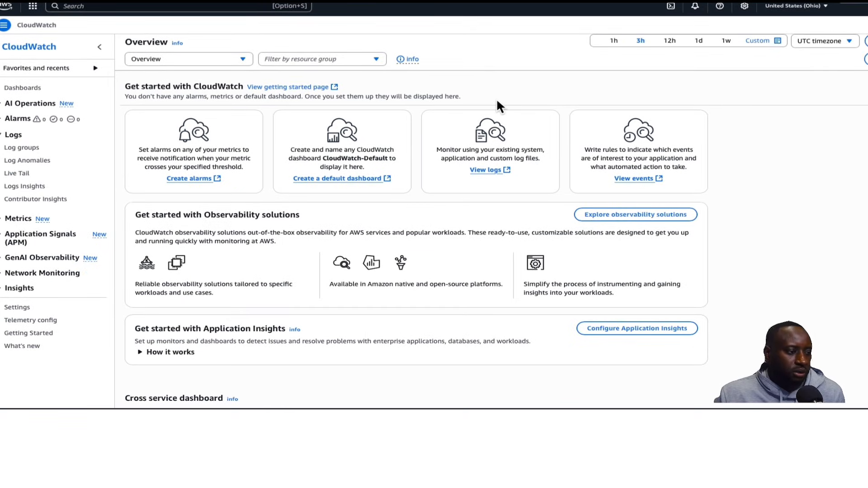
Create a CloudWatch log group named FITFlowlogsGroup with Never expire retention
left_click(22, 149)
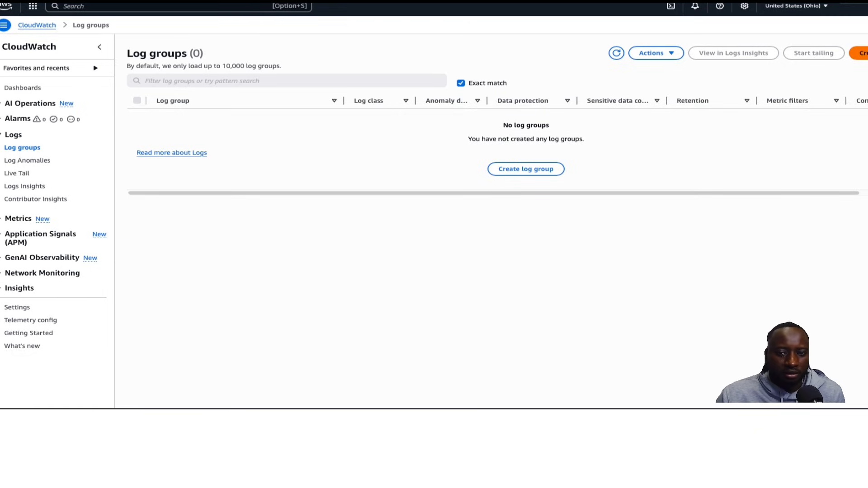
left_click(863, 53)
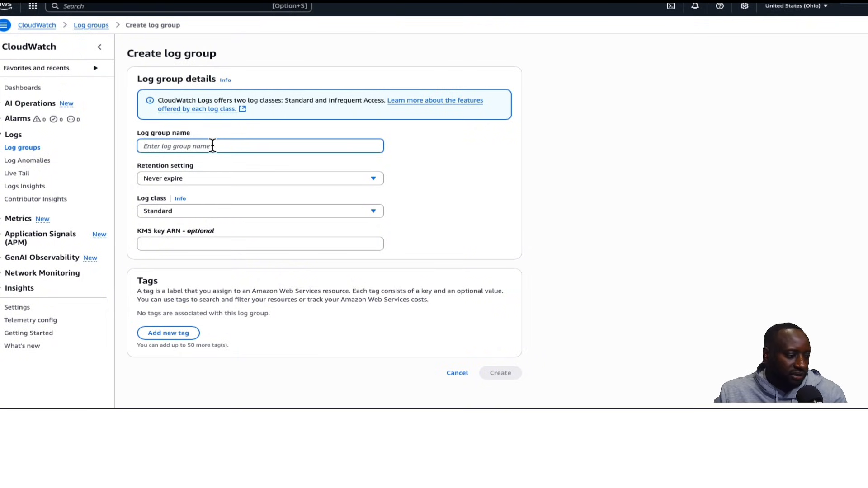
type("F")
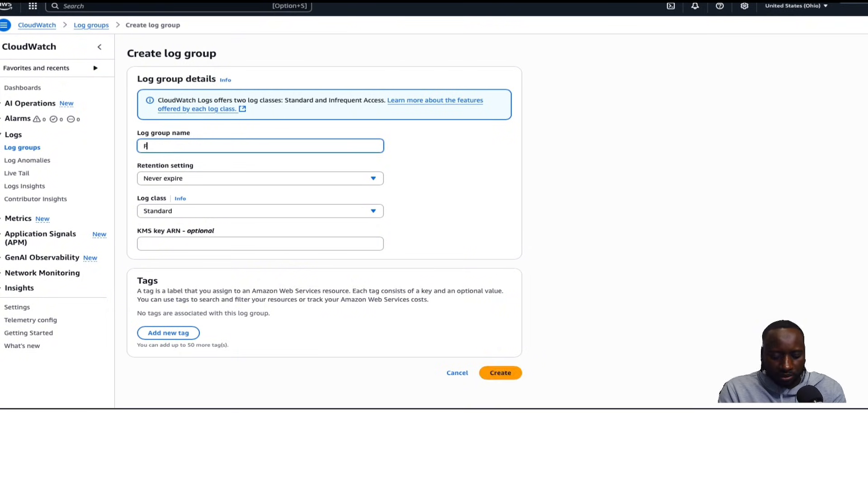
type("ITFlow")
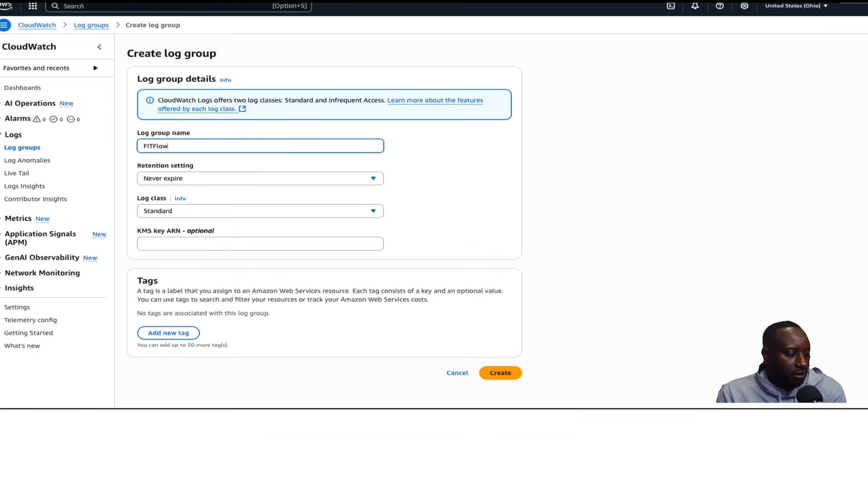
type("logsGroup")
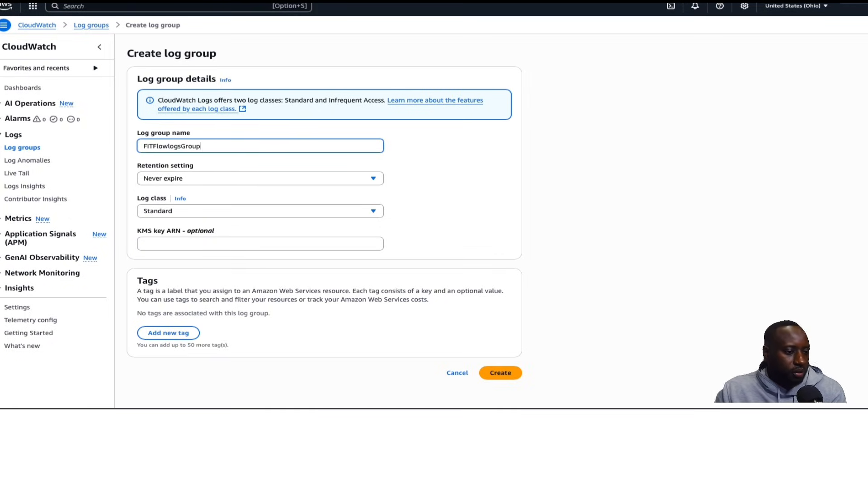
left_click(261, 179)
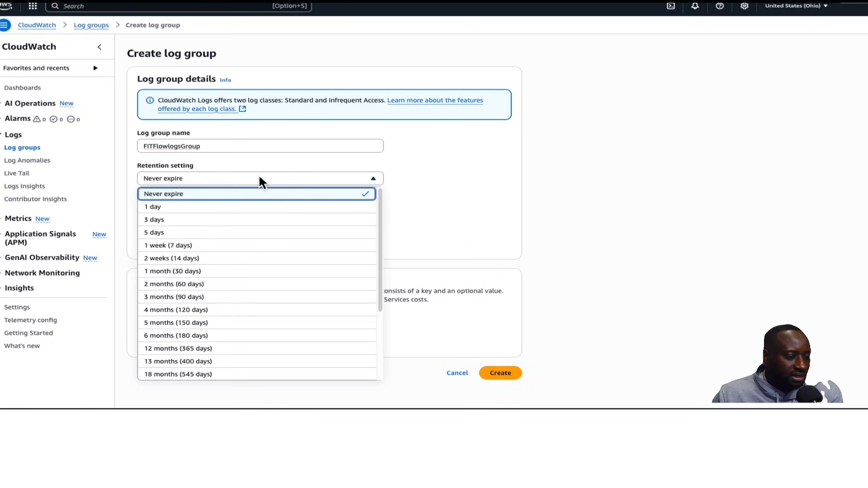
left_click(257, 178)
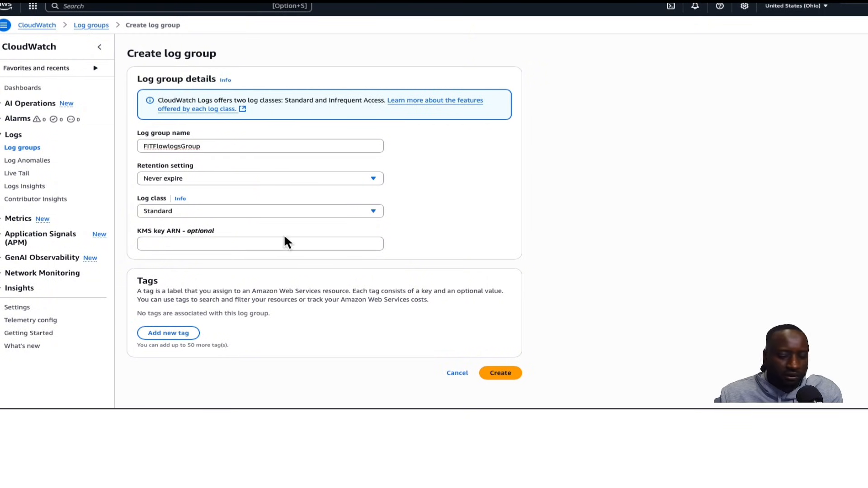
left_click(505, 373)
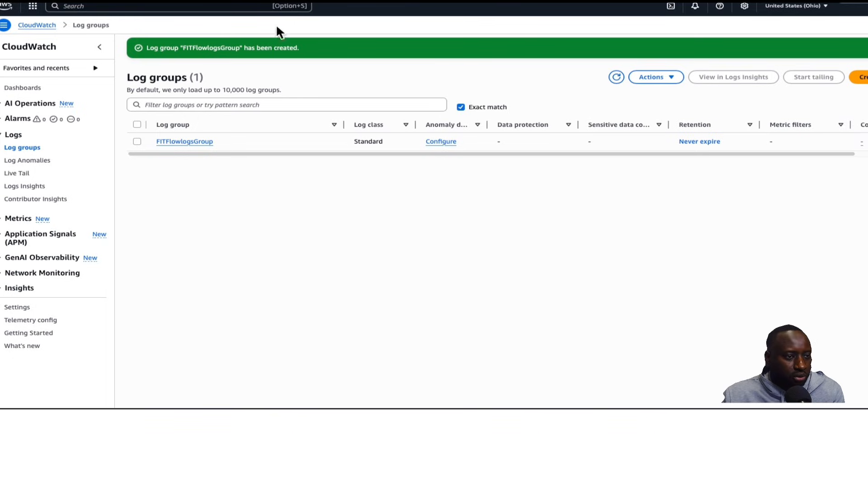
Open the VPC console, select FIT-1-vpc and start creating a flow log for it
left_click(206, 6)
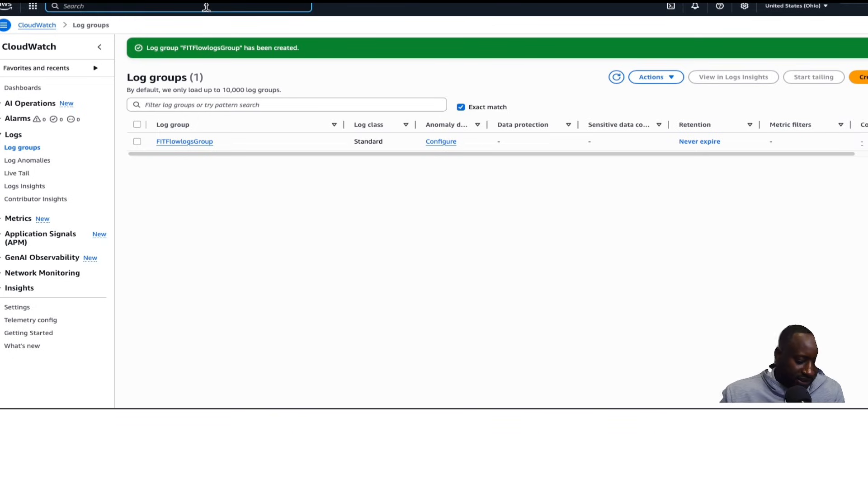
type("vpc")
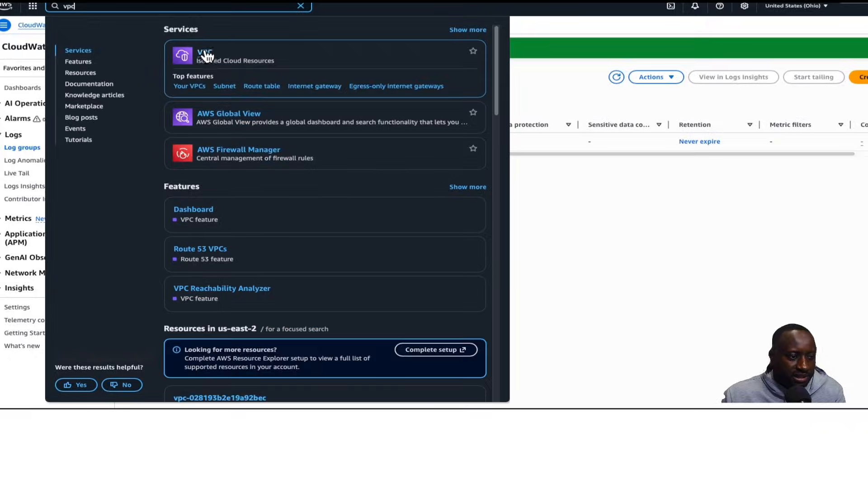
left_click(206, 56)
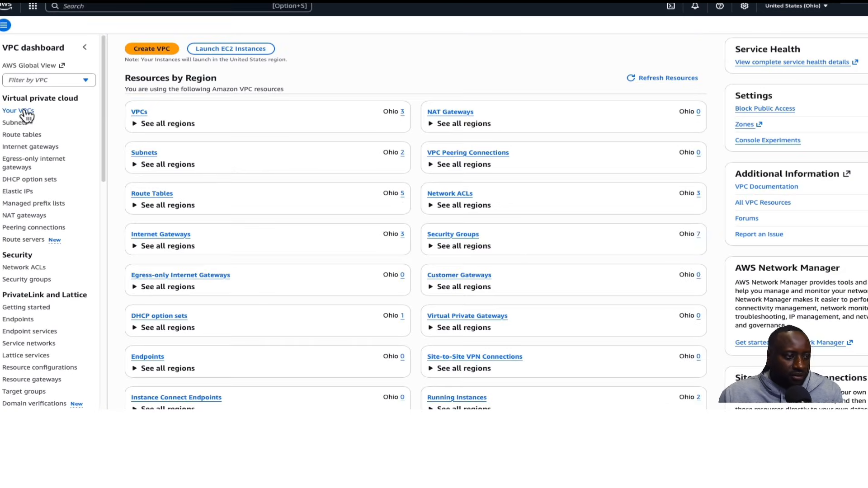
left_click(25, 112)
left_click(126, 114)
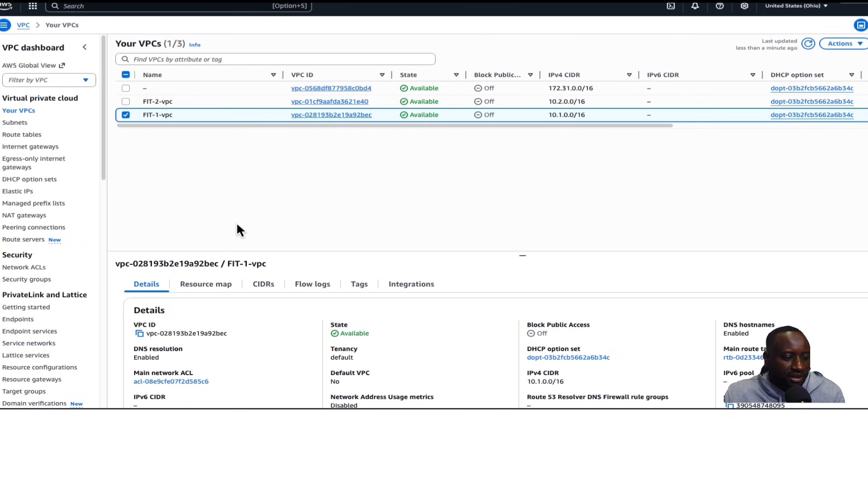
left_click(312, 284)
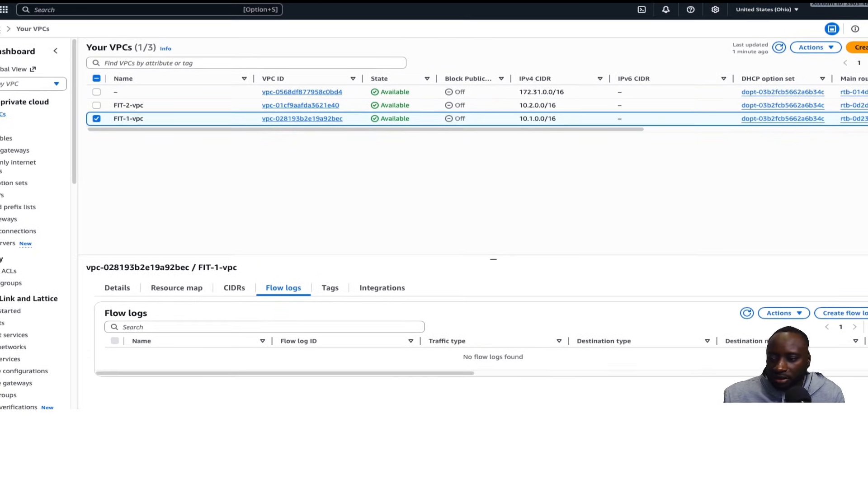
left_click(849, 318)
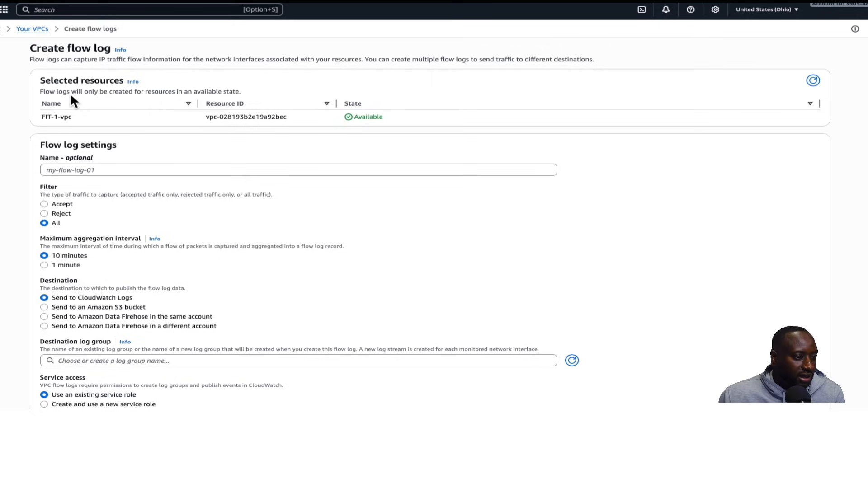
Name the flow log FITFlowLog and set the maximum aggregation interval to 1 minute
left_click(83, 170)
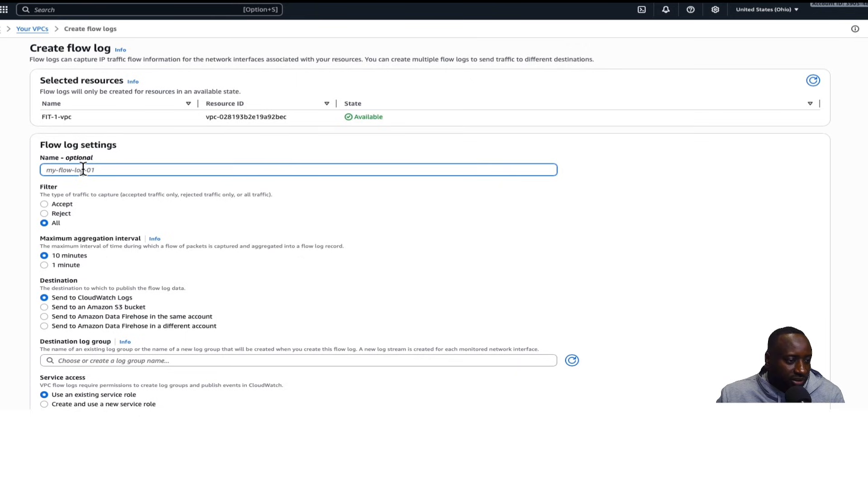
type("FIT")
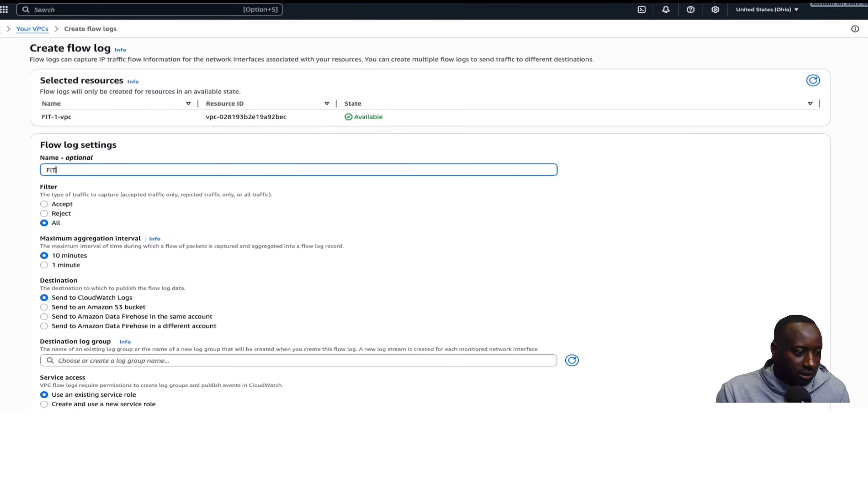
type("FlowL")
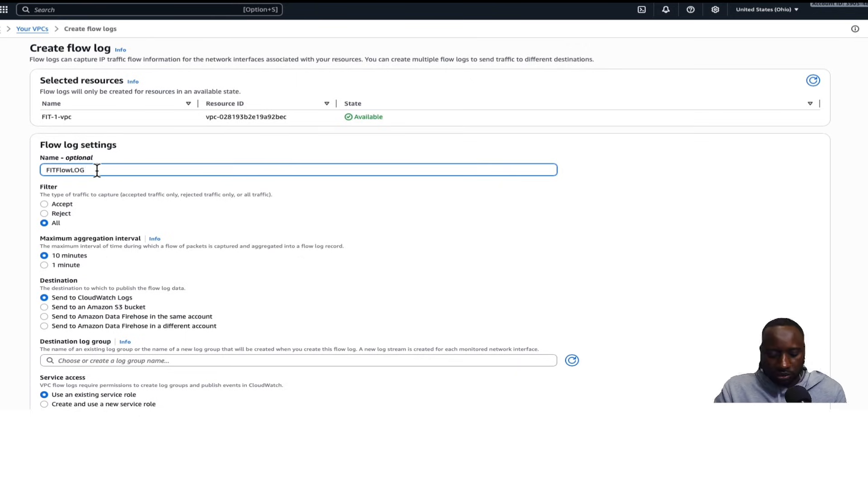
type("og")
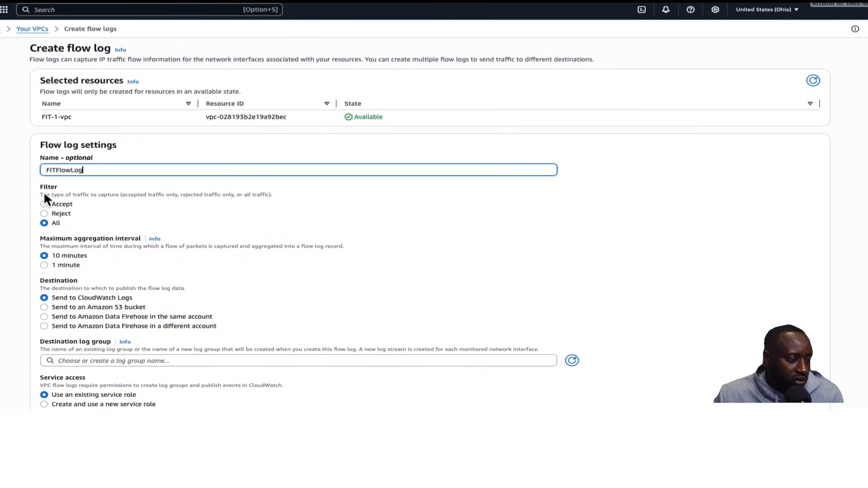
scroll(85, 214, "down", 3)
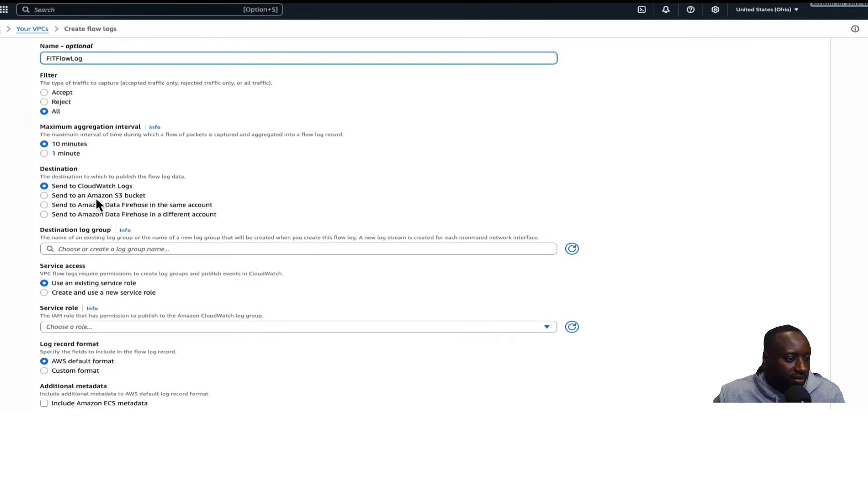
left_click(44, 154)
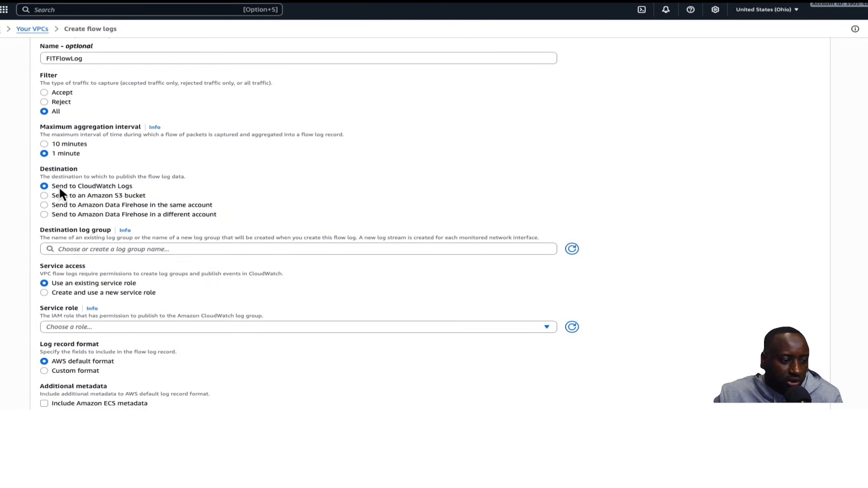
Set the flow log's destination log group to FITFlowlogsGroup
scroll(184, 188, "down", 2)
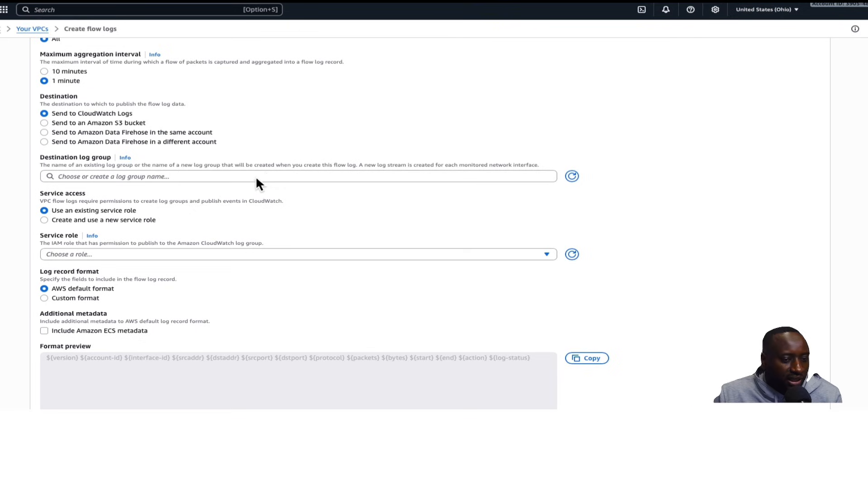
left_click(255, 175)
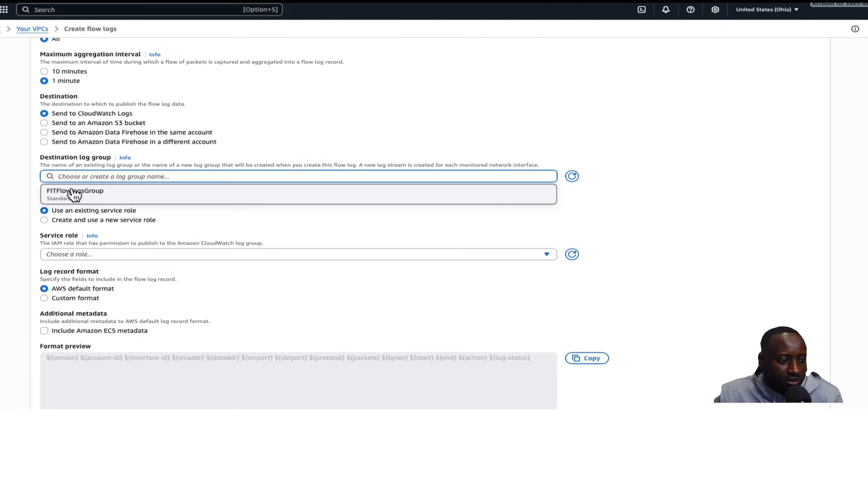
left_click(109, 194)
scroll(27, 194, "down", 1)
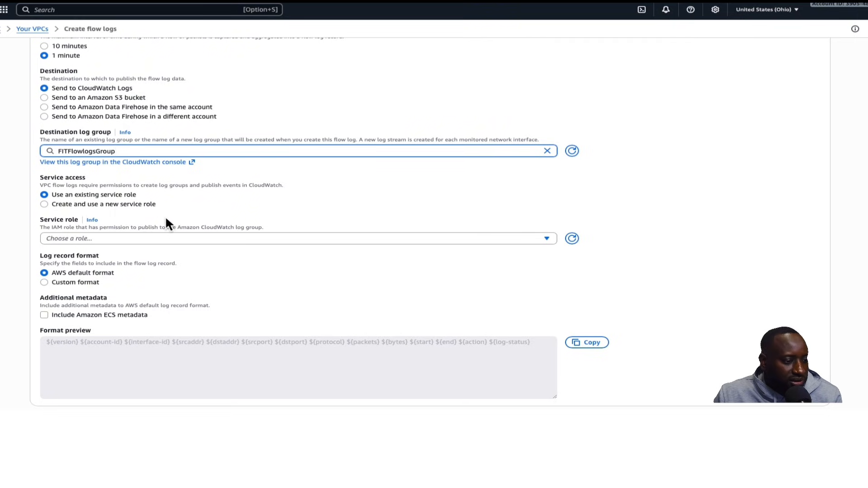
Review the service role options available for the flow log
scroll(194, 254, "up", 2)
scroll(211, 273, "down", 1)
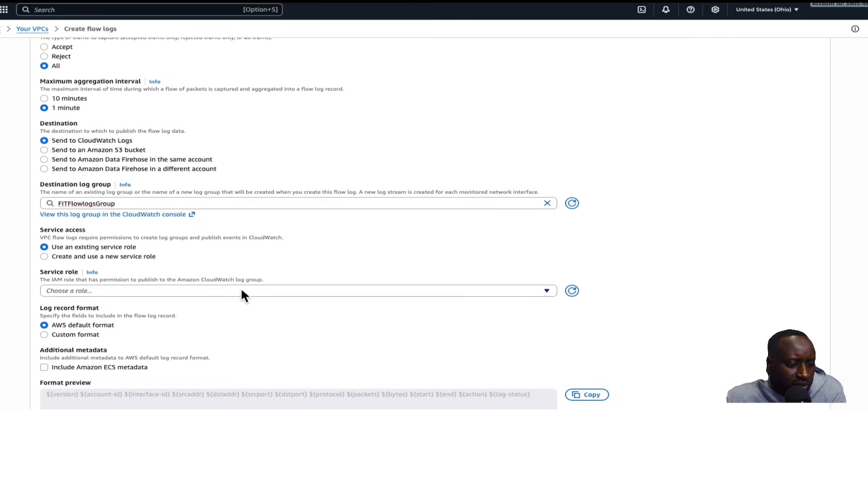
scroll(136, 294, "down", 1)
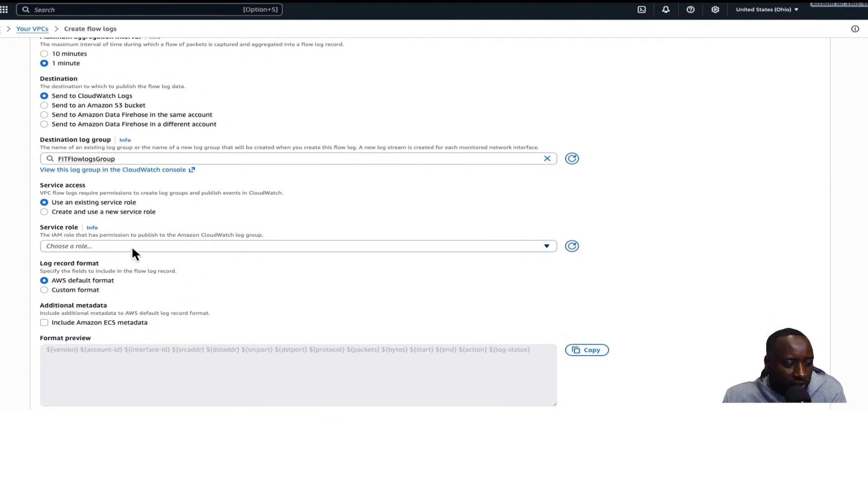
left_click(119, 247)
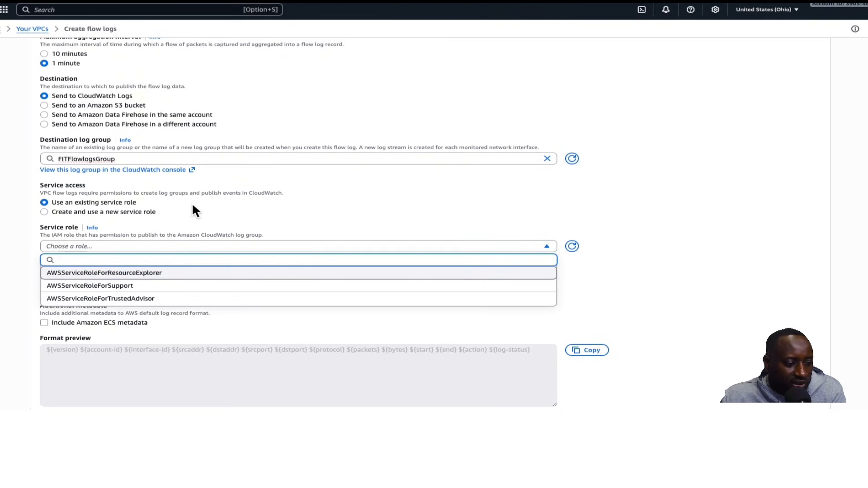
left_click(232, 212)
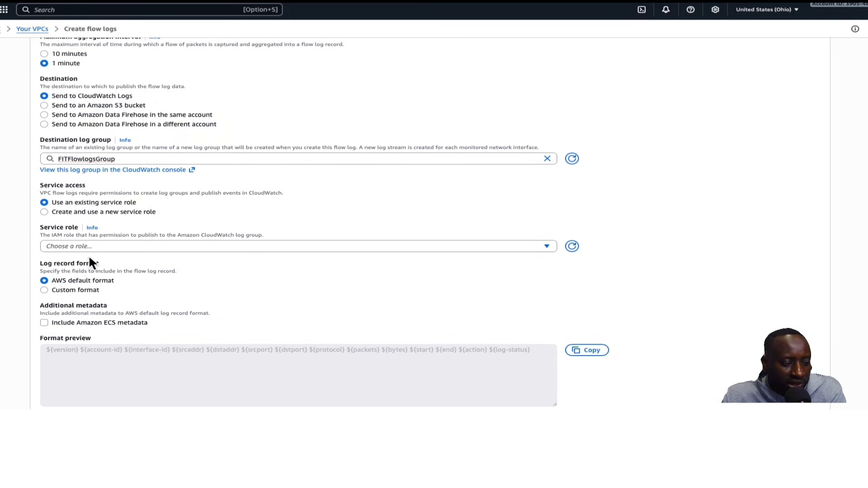
scroll(135, 234, "up", 1)
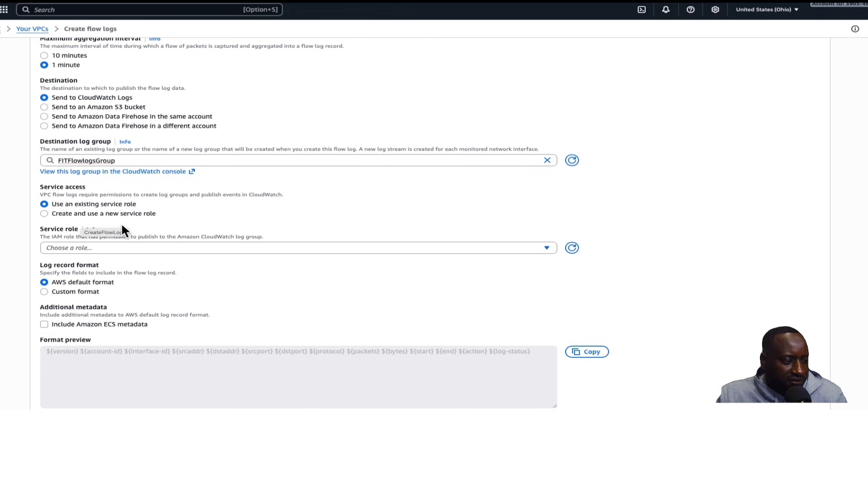
scroll(118, 230, "up", 3)
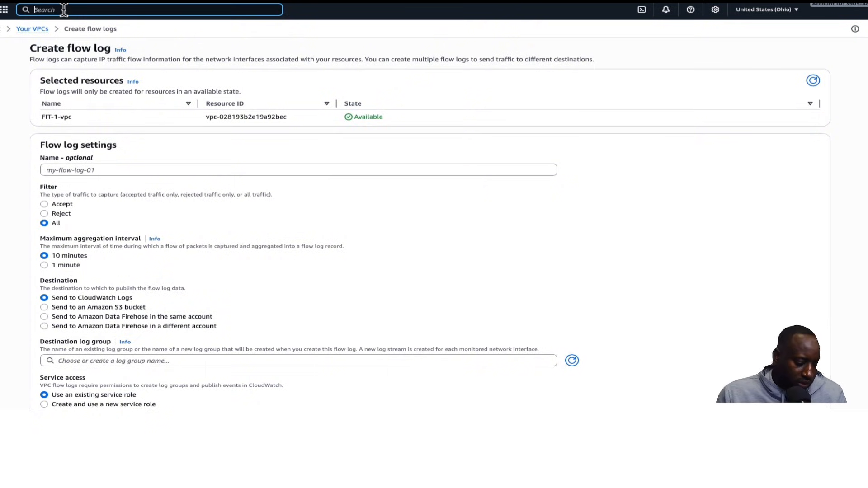
Search the console services for IAM, open it and go to Policies
left_click(4, 11)
left_click(72, 10)
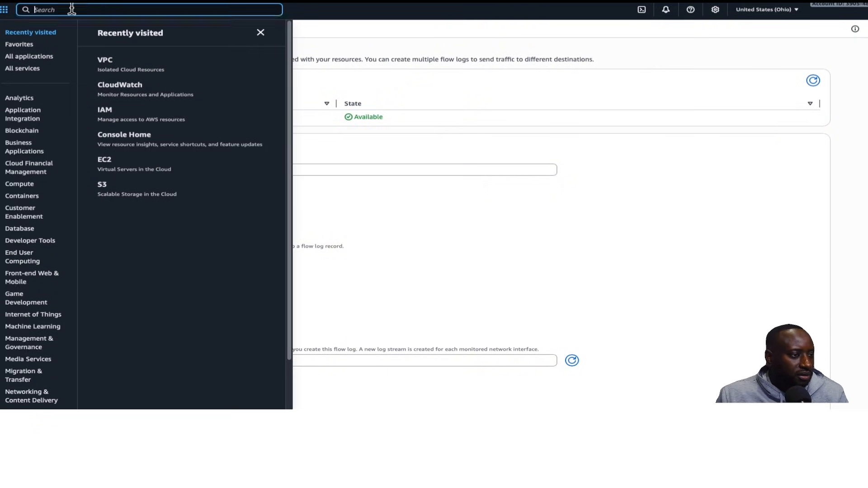
type("iam")
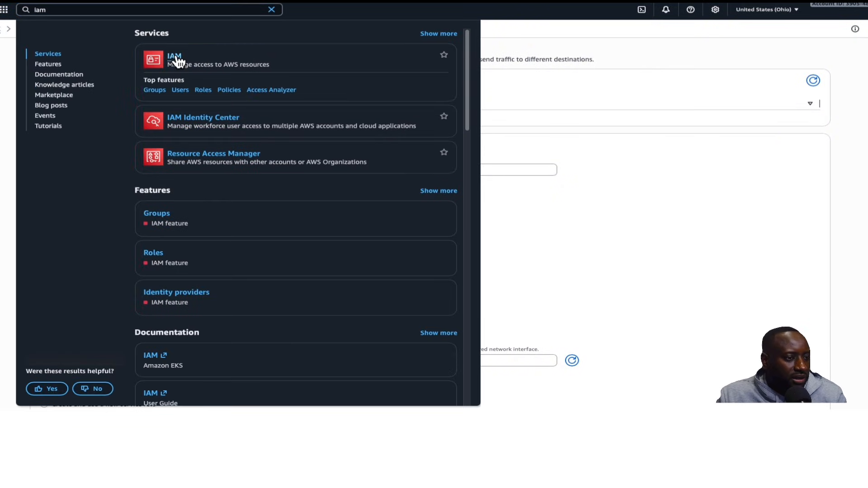
left_click(175, 57)
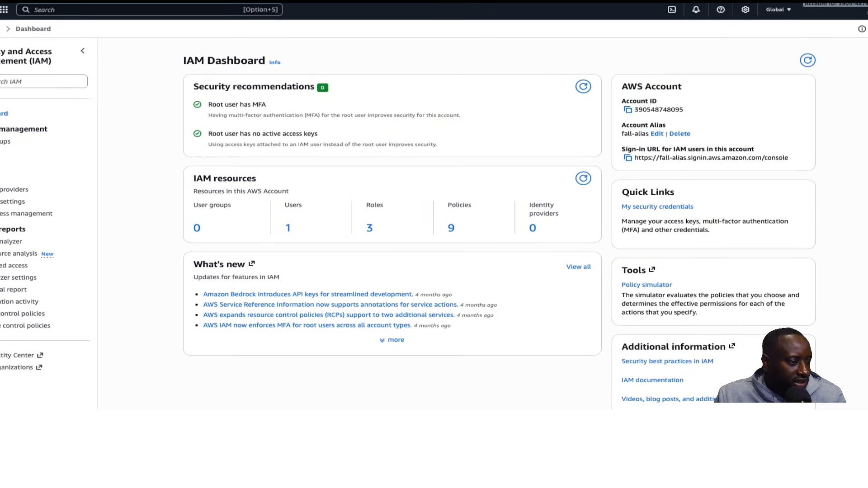
left_click(1, 178)
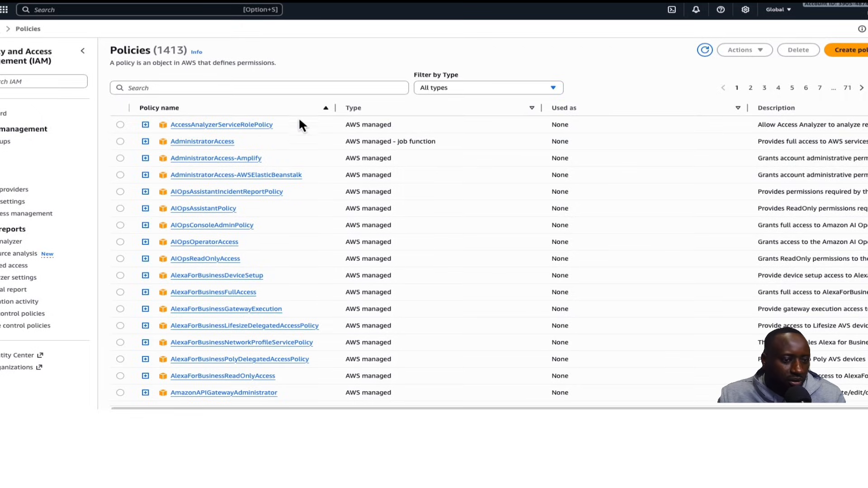
Start a new policy and replace its JSON with a policy allowing CloudWatch Logs create, put and describe actions on all resources
left_click(859, 55)
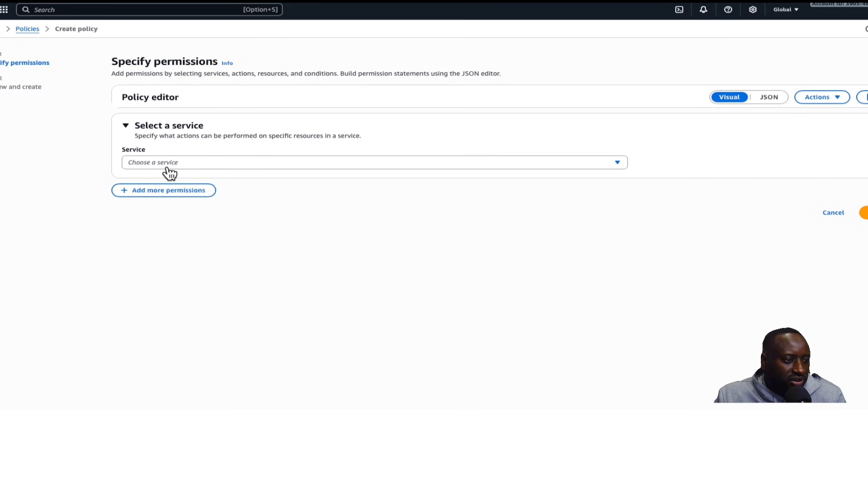
left_click(769, 98)
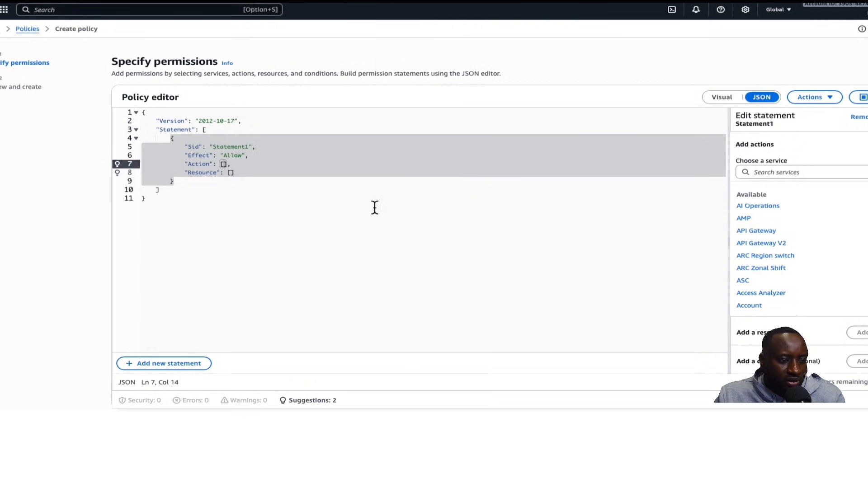
left_click_drag(177, 201, 140, 112)
key("BackSpace")
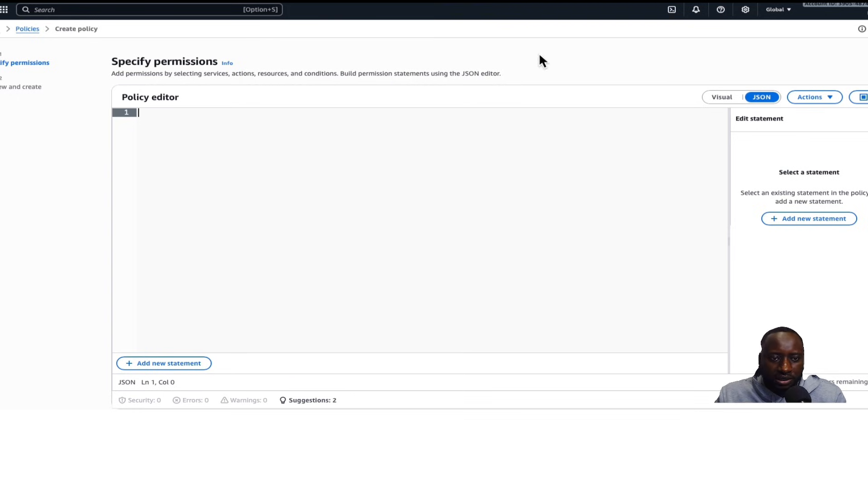
right_click(150, 115)
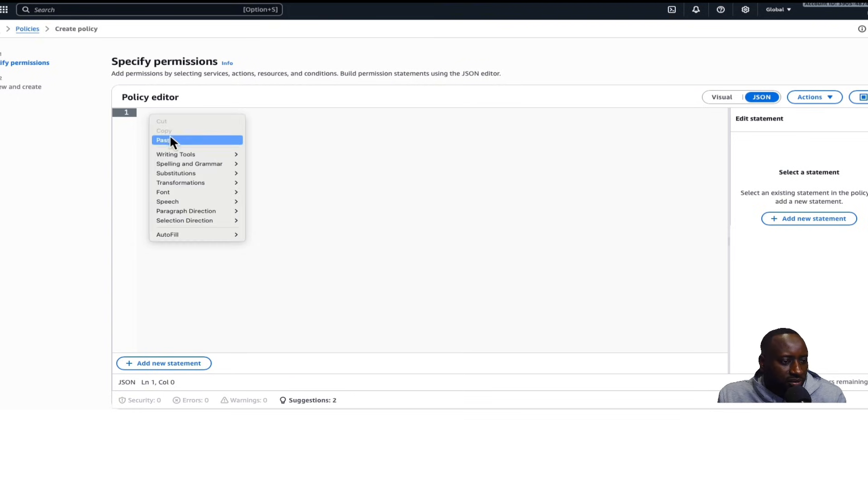
left_click(170, 137)
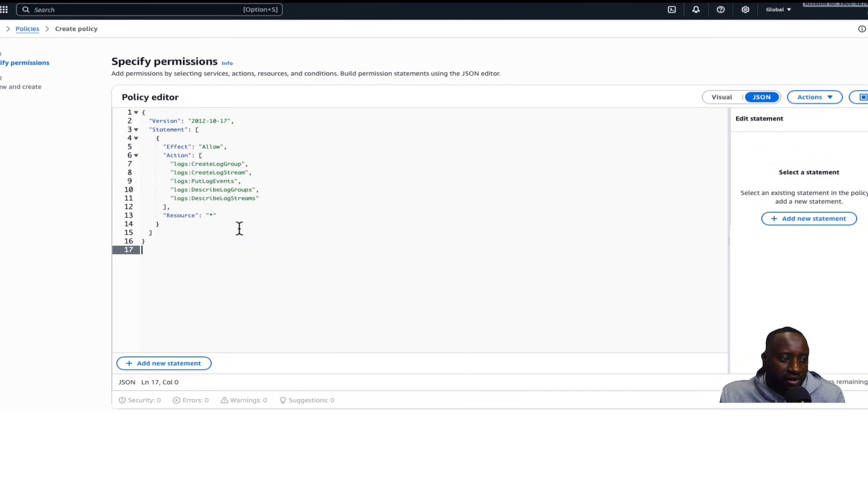
Continue to review, name the policy FITflowlogsPolicy and create it
scroll(252, 224, "down", 1)
scroll(252, 224, "up", 1)
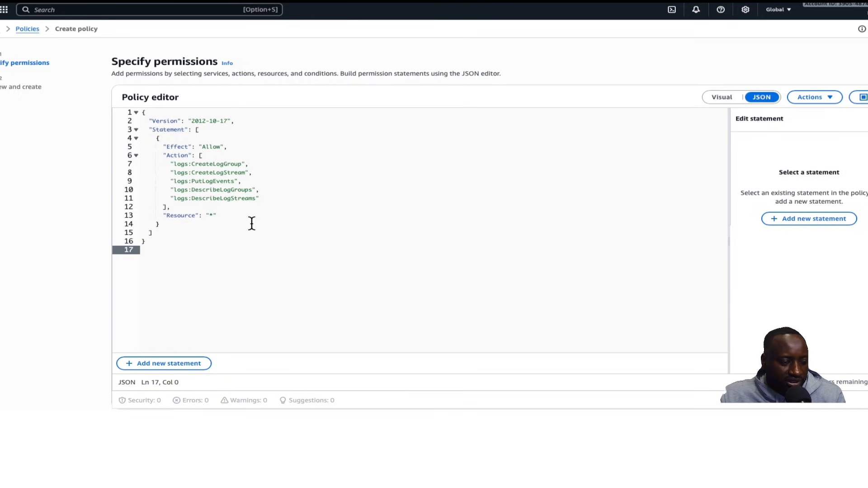
scroll(269, 223, "down", 1)
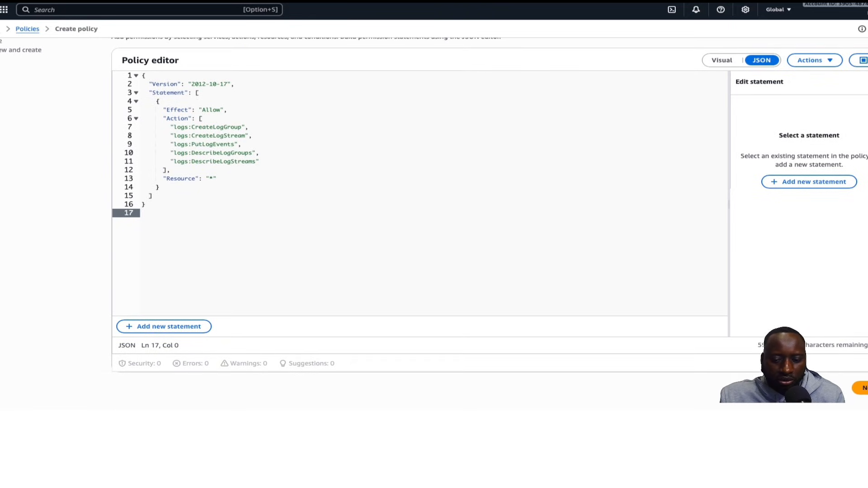
left_click(864, 390)
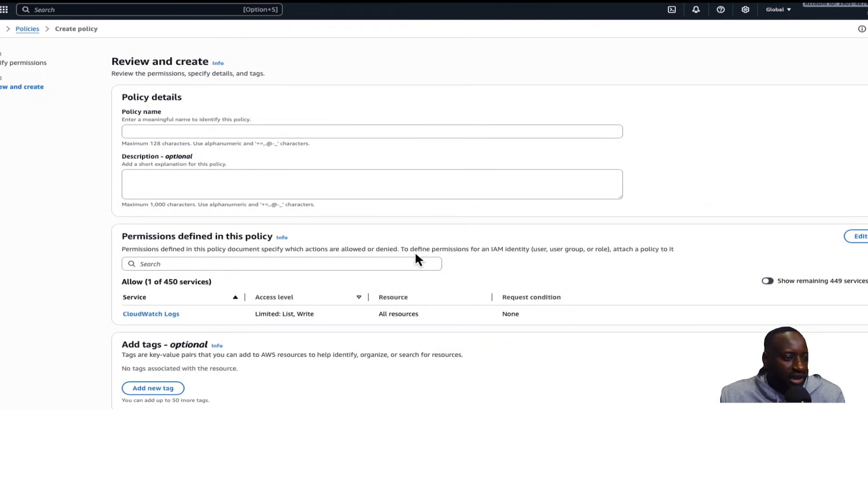
left_click(171, 131)
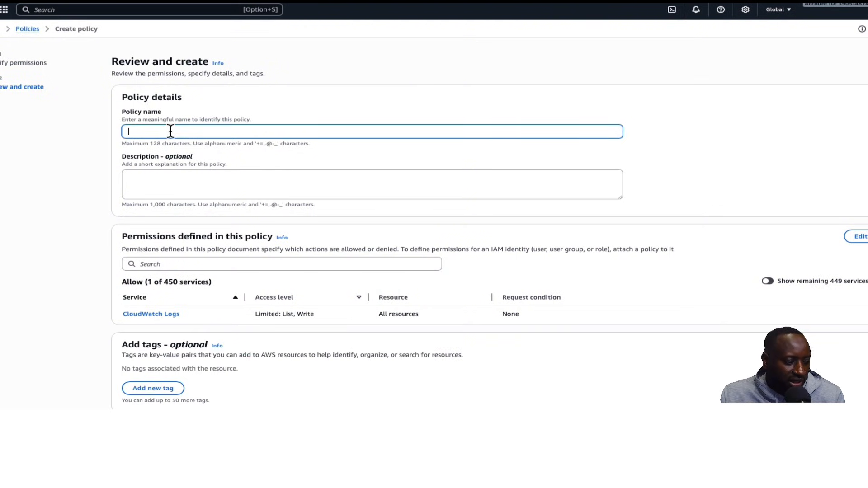
type("FI")
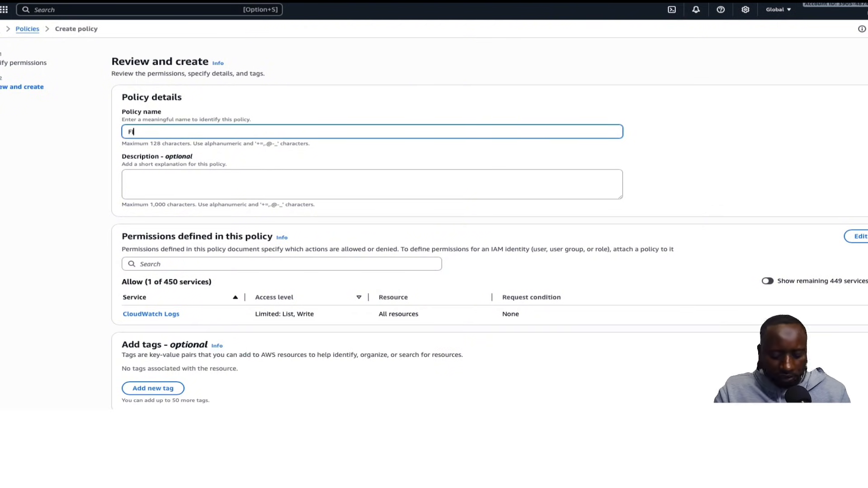
type("Tflow")
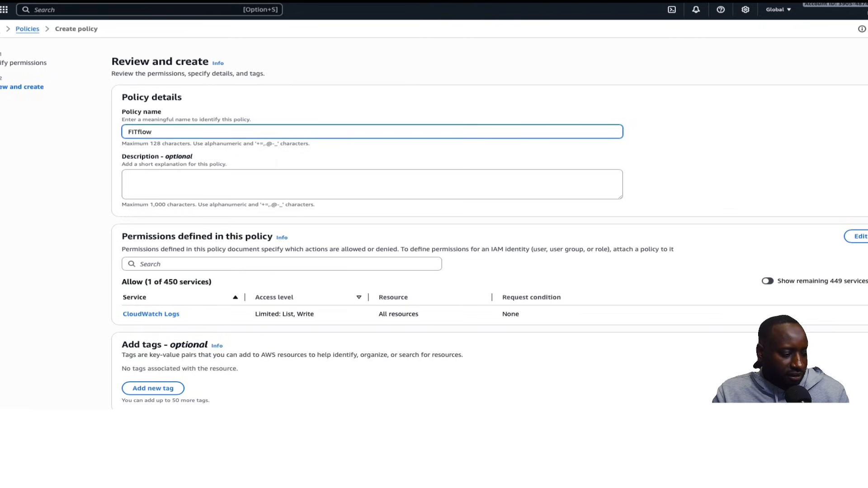
type("logsPolicy")
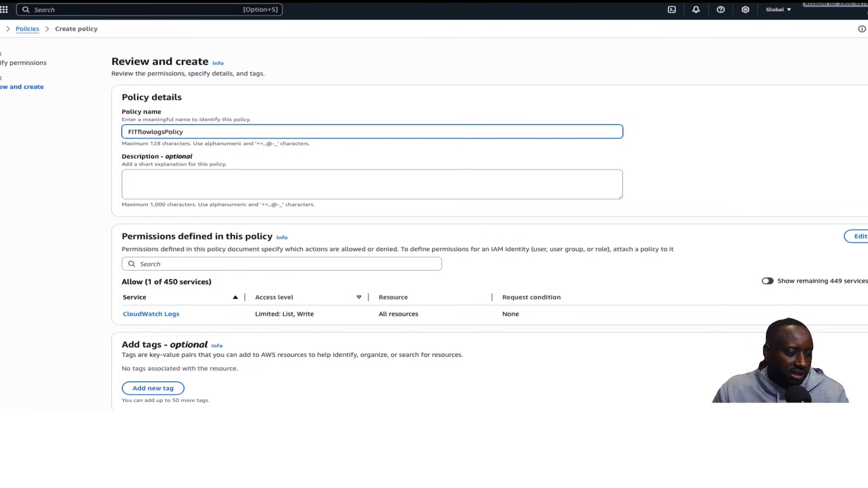
scroll(256, 161, "down", 1)
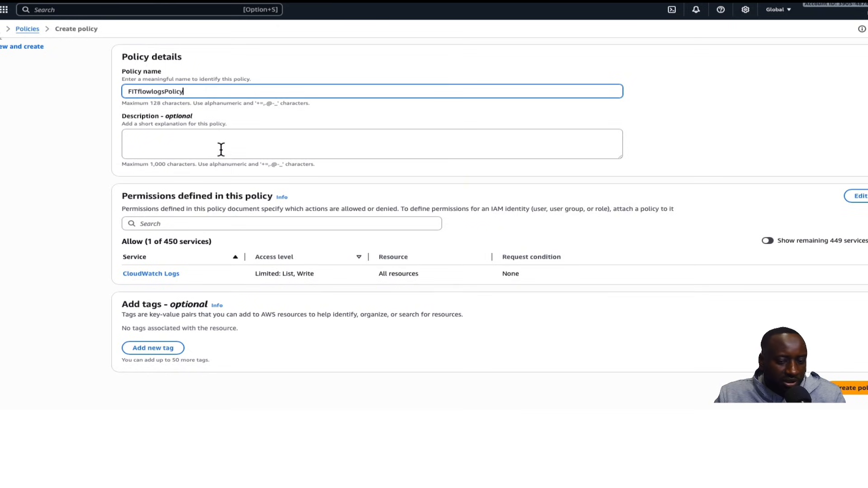
left_click(854, 393)
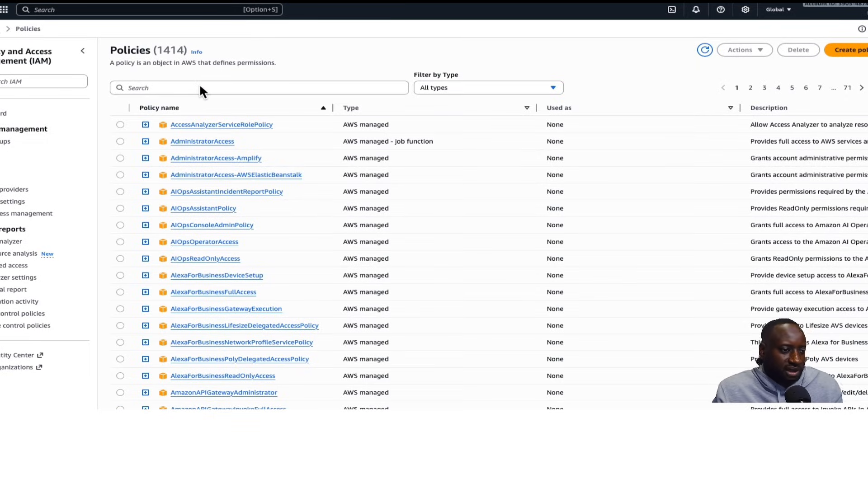
Search the policy list for fit and recheck the service roles offered in the flow log form
left_click(166, 87)
type("fit")
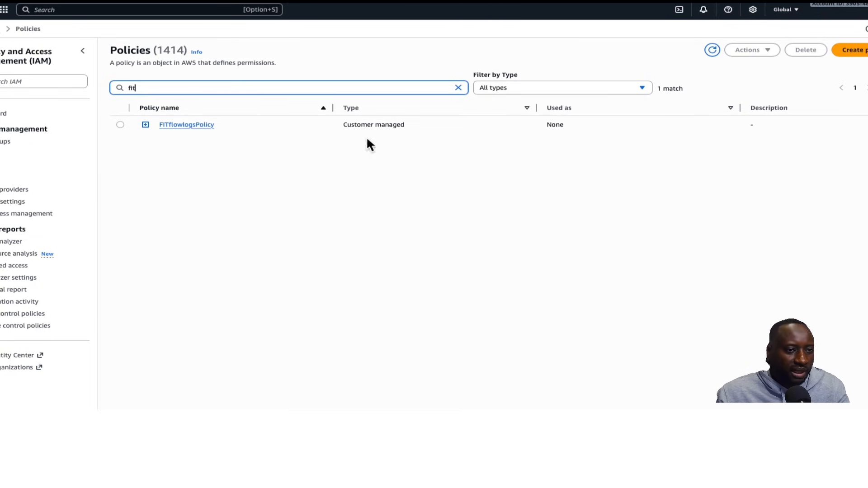
left_click(562, 2)
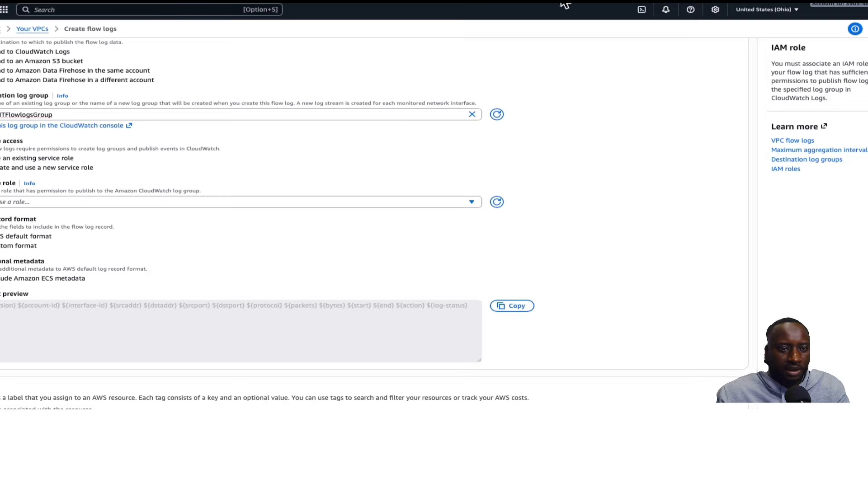
left_click(89, 202)
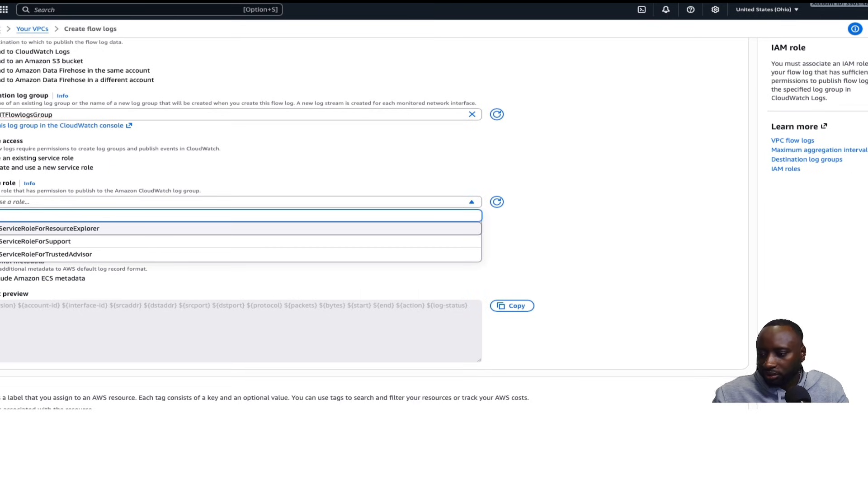
key("Escape")
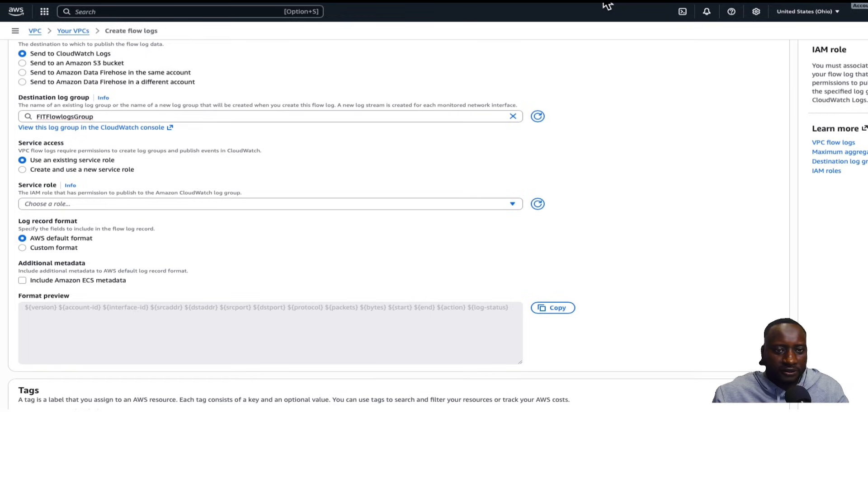
Return to IAM, clear the policy search, open Roles and start creating a new role
left_click(651, 2)
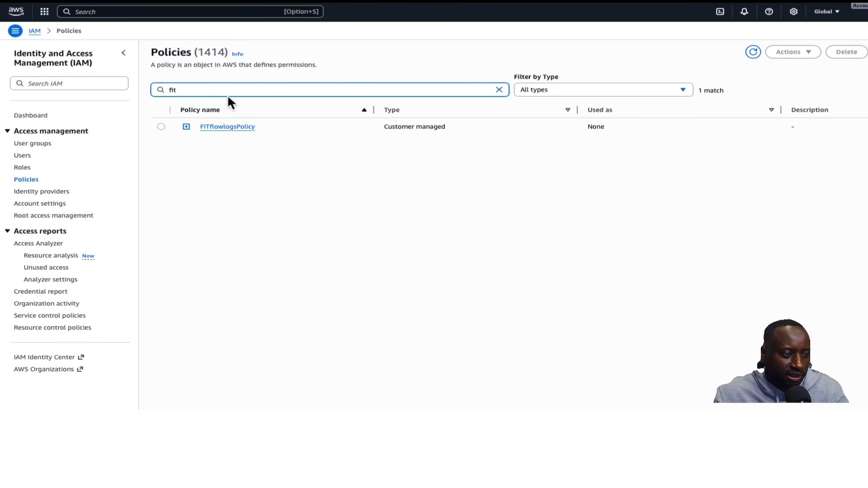
key("BackSpace")
key("BackSpace")
key("BackSpace")
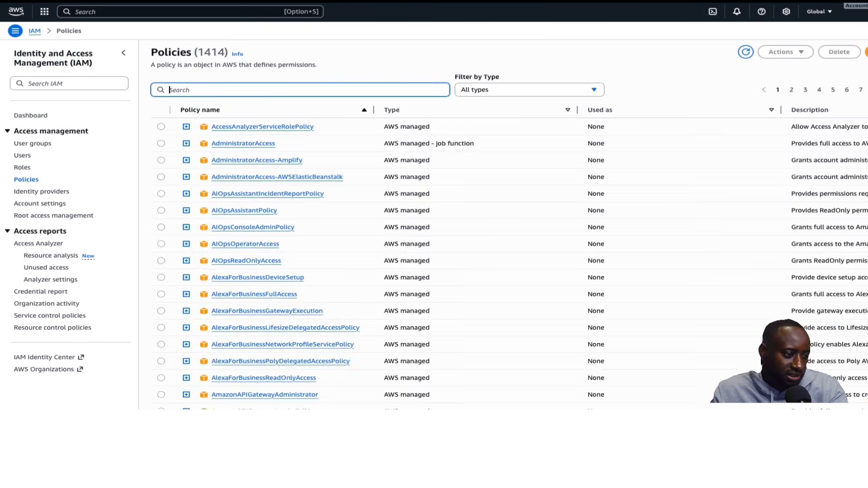
left_click(21, 168)
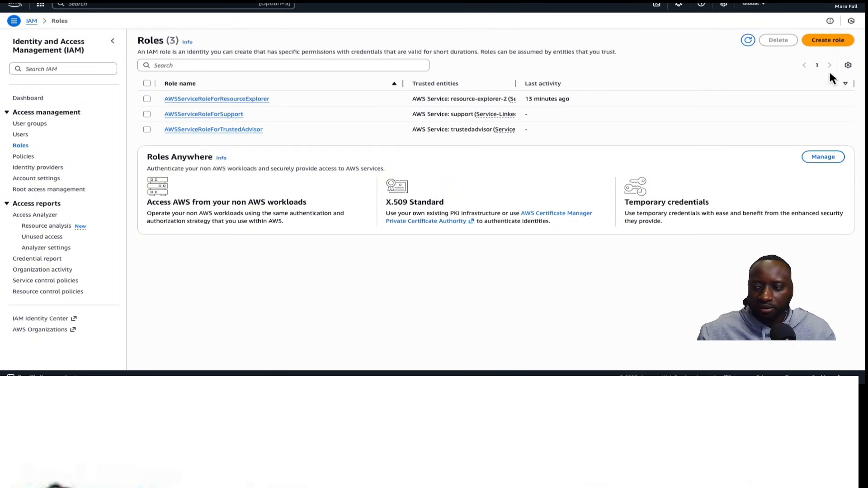
left_click(824, 46)
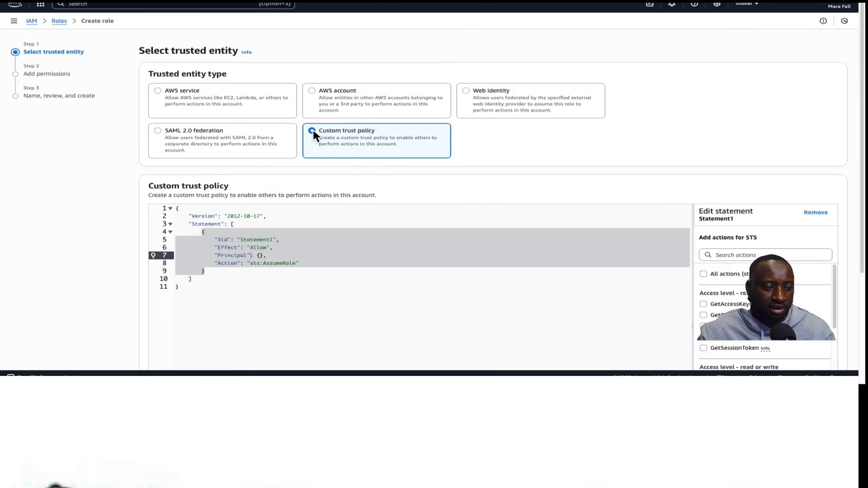
Replace the trust policy's empty Principal with a Service principal of vpc-flow-logs.amazonaws.com
left_click(289, 271)
left_click(227, 288)
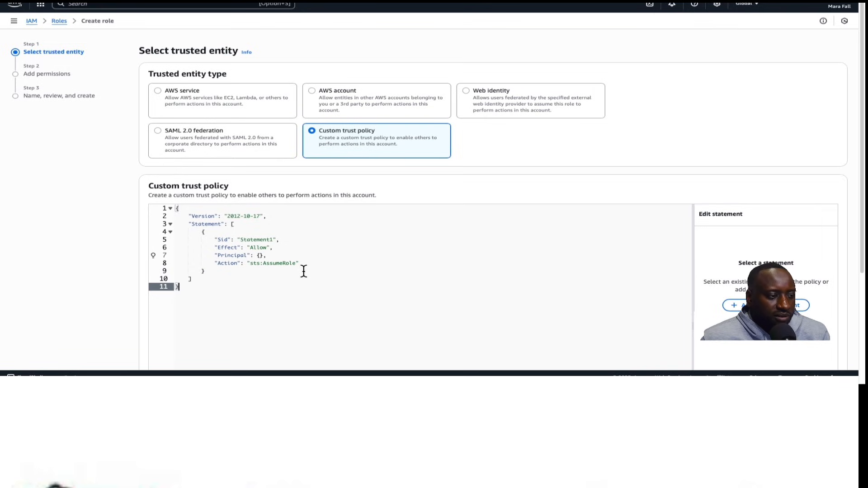
left_click(273, 255)
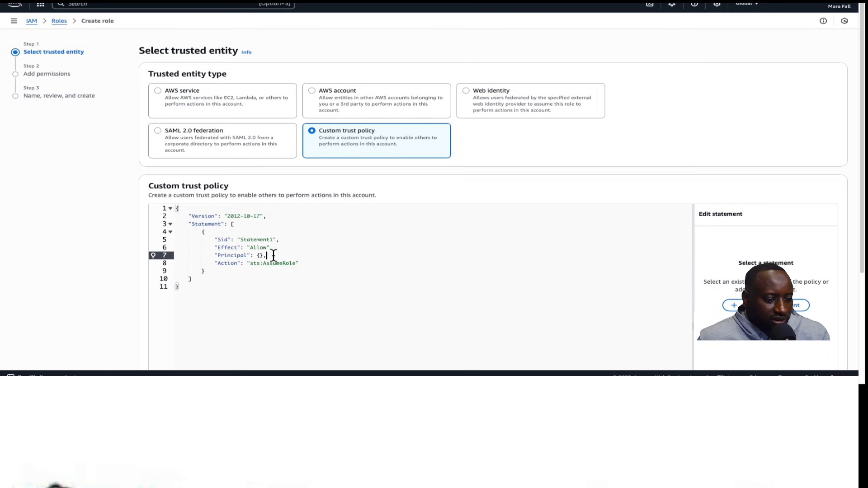
key("BackSpace")
key("BackSpace")
key("BackSpace")
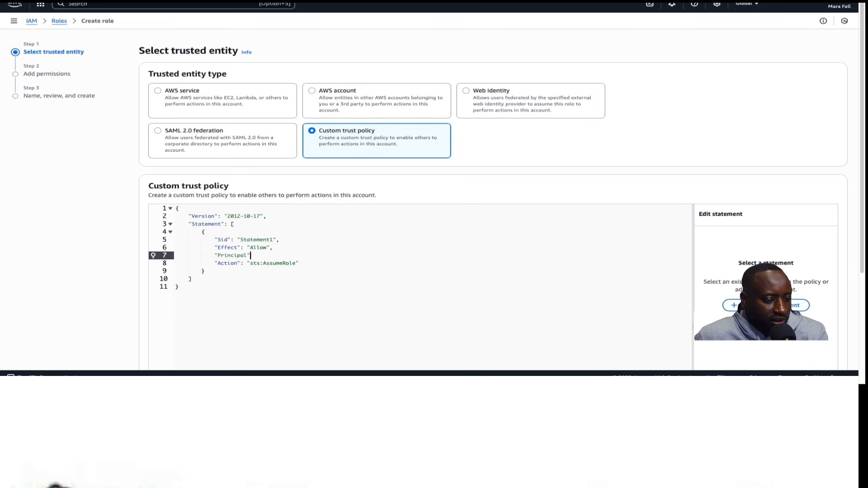
key("BackSpace")
key("BackSpace")
key("BackSpace")
key("BackSpace")
key("BackSpace")
key("BackSpace")
key("BackSpace")
key("BackSpace")
key("BackSpace")
key("BackSpace")
key("BackSpace")
type("\"Principal\": {    \"Service\": \"vpc-flow-logs.amazonaws.com\" },")
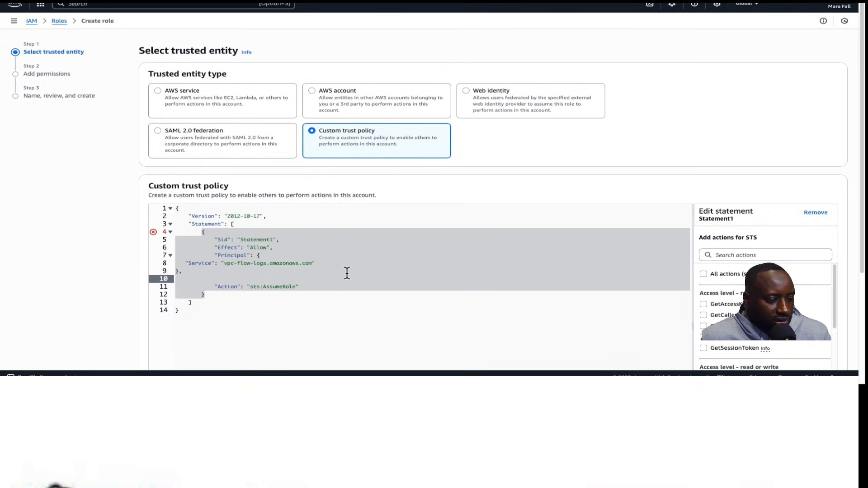
Remove the stray blank line and reformat the Service entry inside the trust policy's Principal block
left_click(277, 316)
left_click(197, 280)
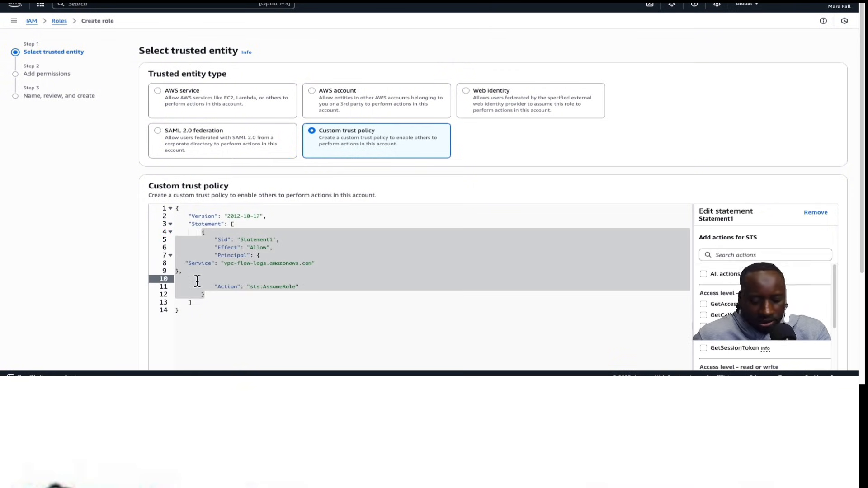
key("BackSpace")
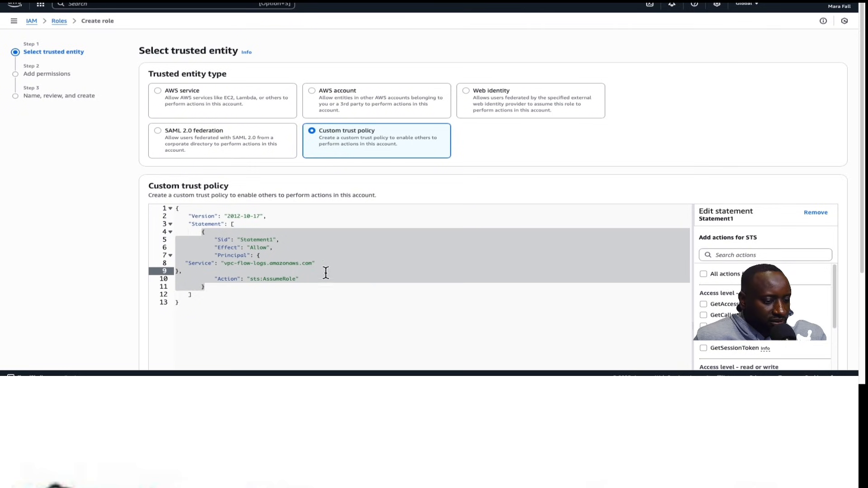
left_click(267, 314)
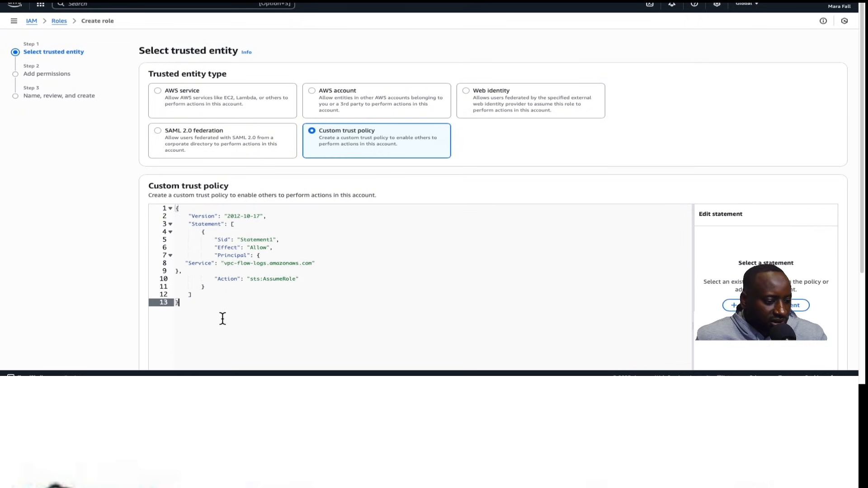
key("Return")
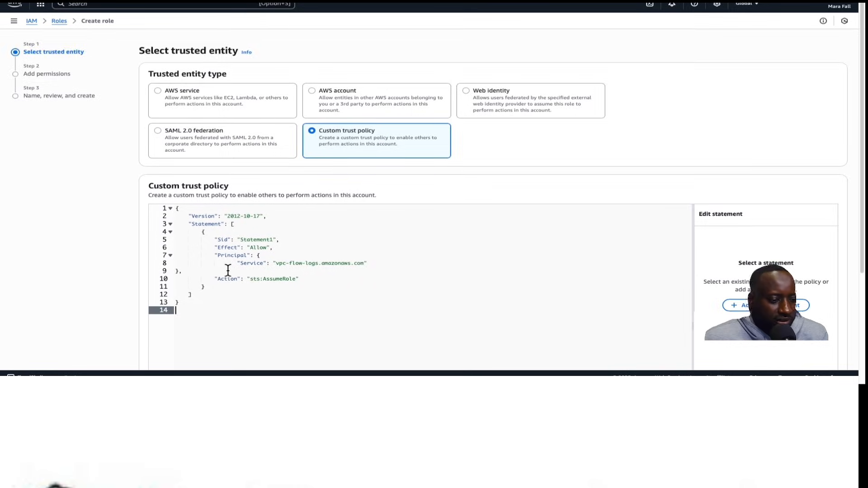
Check the finished custom trust policy and continue to the permissions step
scroll(231, 269, "down", 1)
scroll(239, 265, "down", 1)
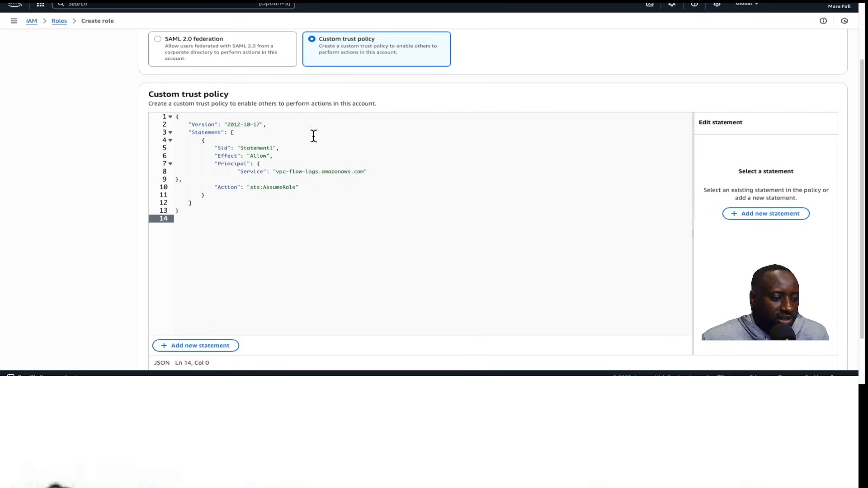
scroll(213, 172, "up", 1)
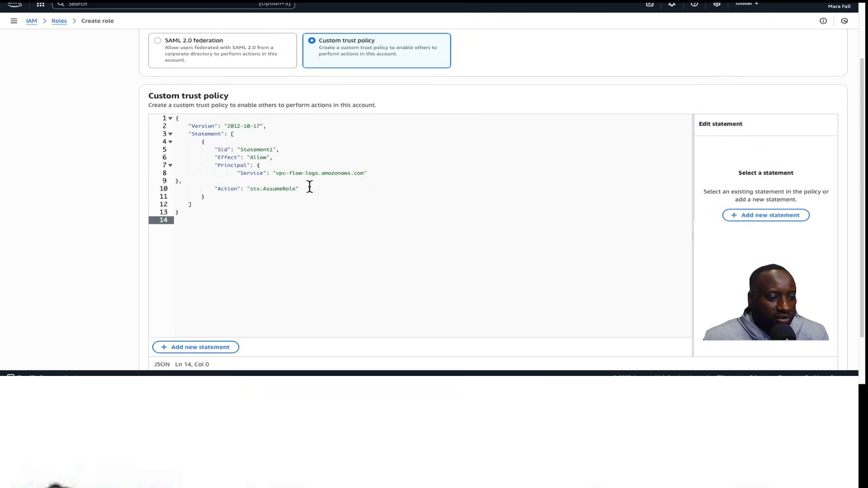
scroll(269, 230, "up", 1)
scroll(266, 227, "down", 2)
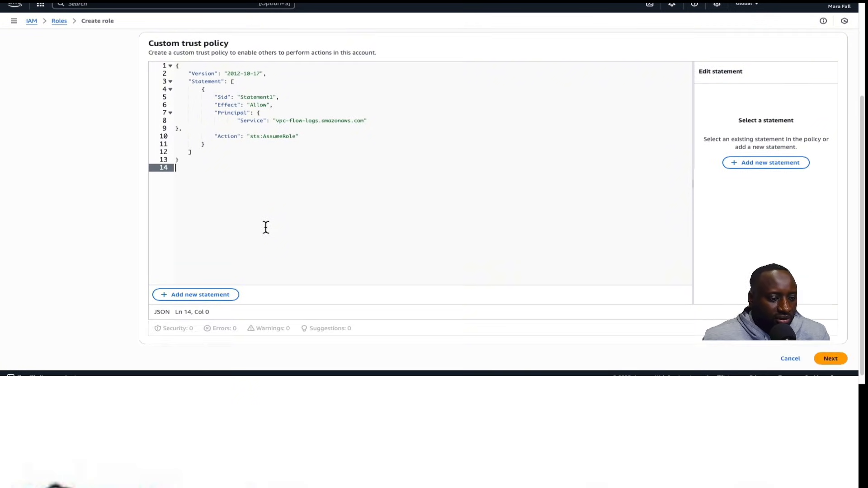
left_click(831, 357)
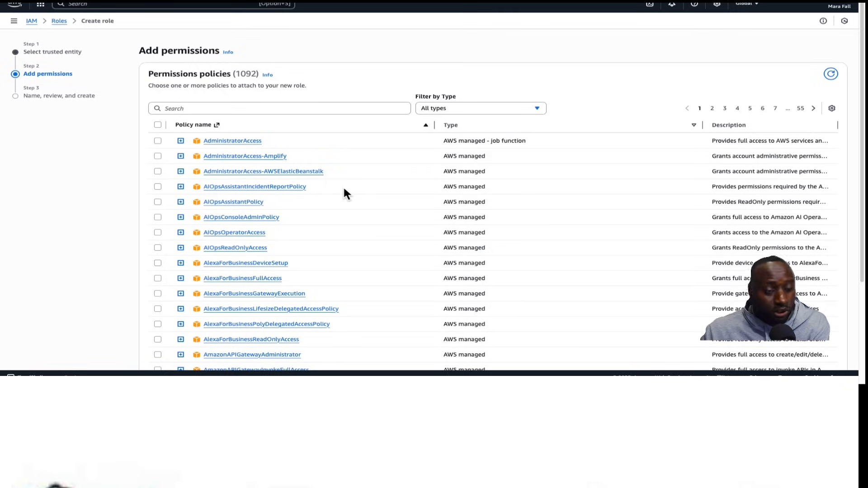
Filter the permission policies for fit, attach FITflowlogsPolicy to the role and continue
left_click(275, 108)
type("fit")
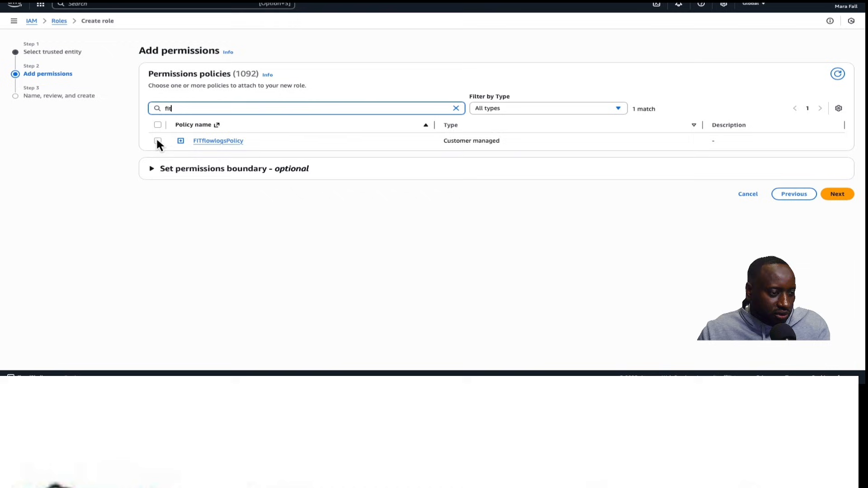
left_click(158, 141)
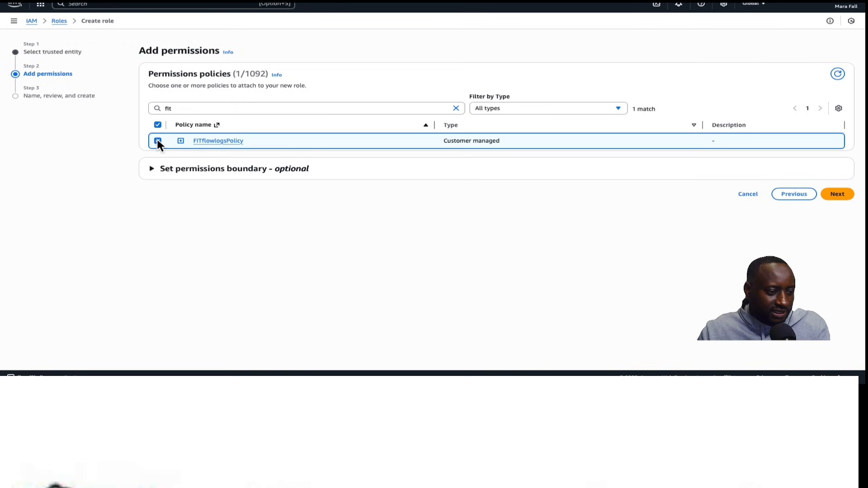
left_click(838, 195)
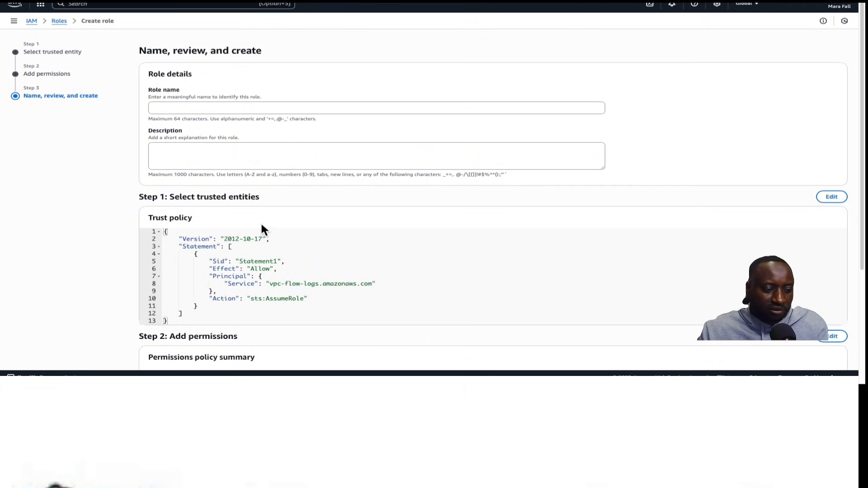
Name the role FITVPCflowlogsRole
scroll(272, 199, "down", 4)
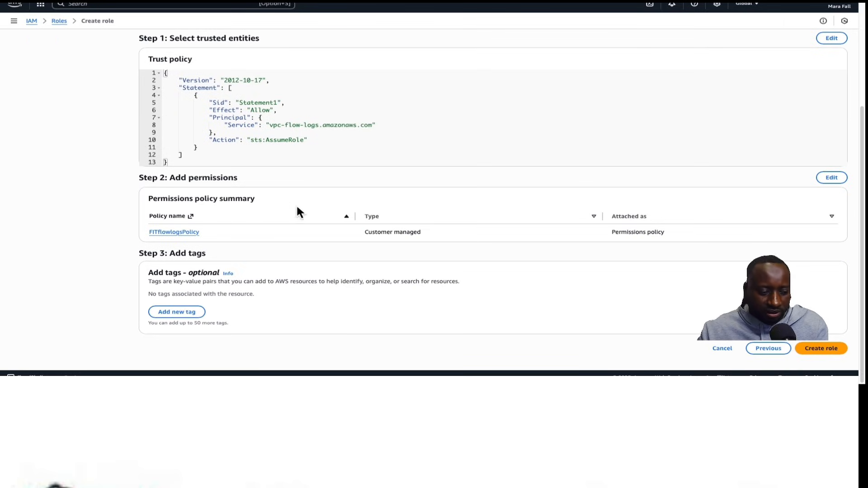
scroll(474, 303, "up", 4)
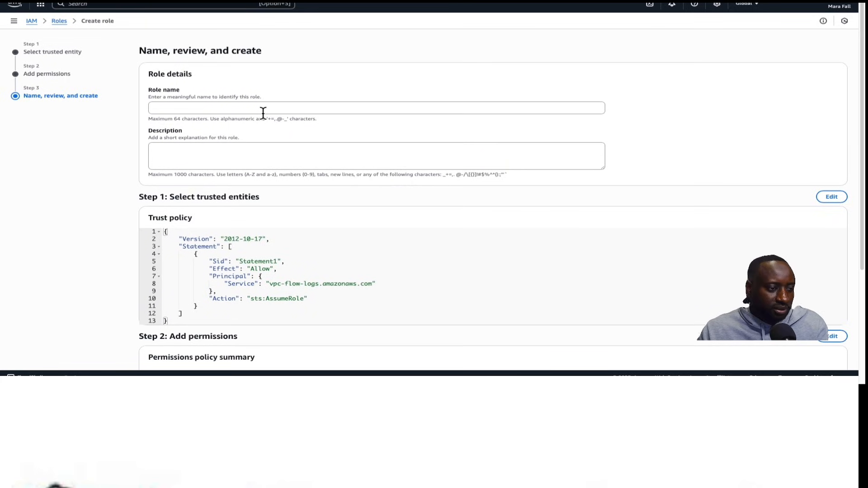
left_click(241, 109)
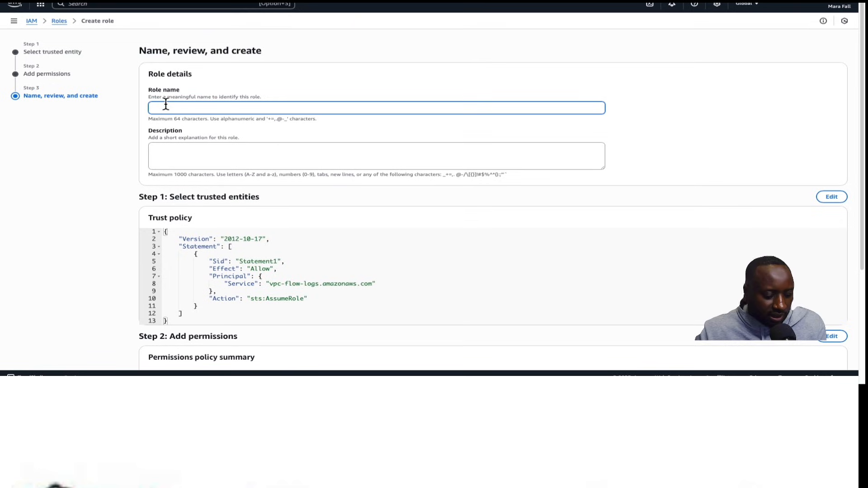
type("Fl")
type("T")
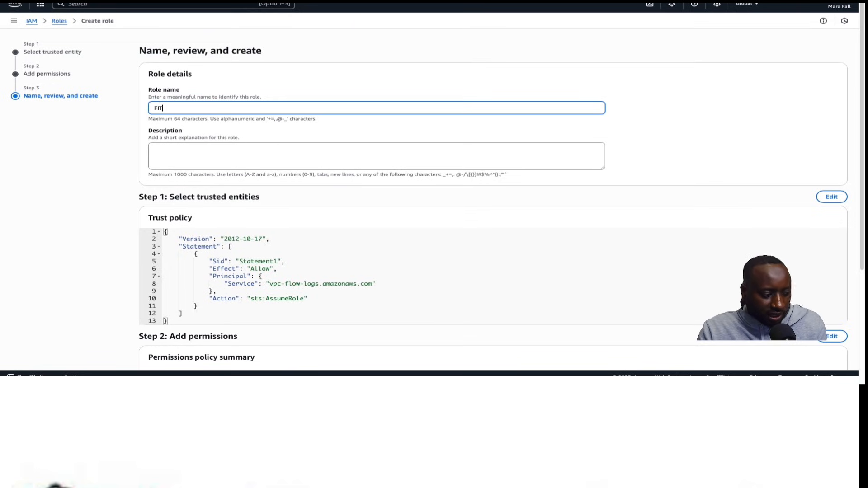
type("VPCflowlogsRole")
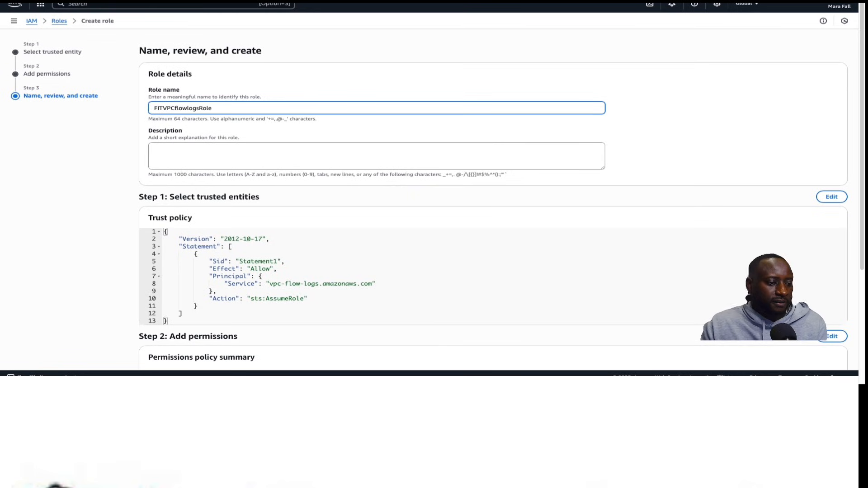
Review the role's trust policy and attached permissions, then create the role
scroll(208, 192, "down", 4)
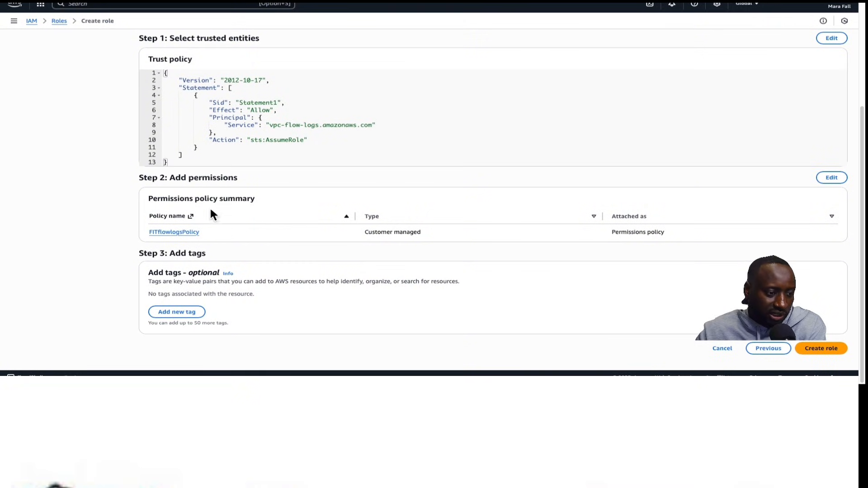
scroll(185, 243, "up", 4)
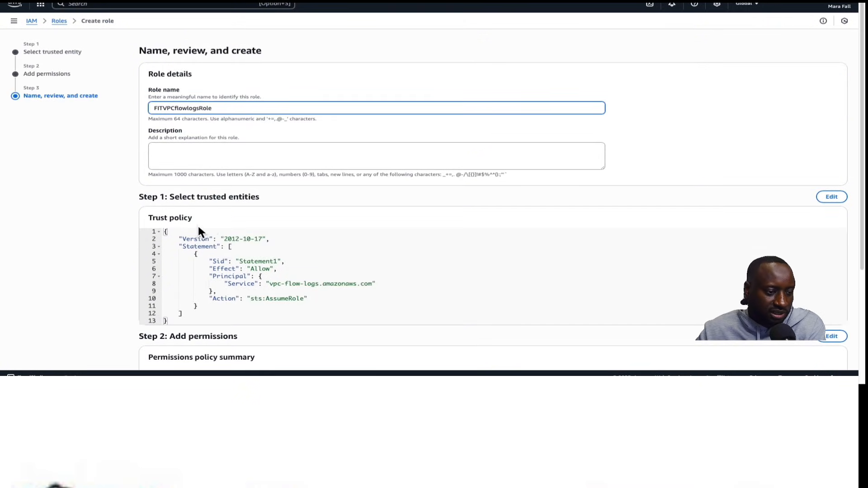
scroll(348, 226, "down", 4)
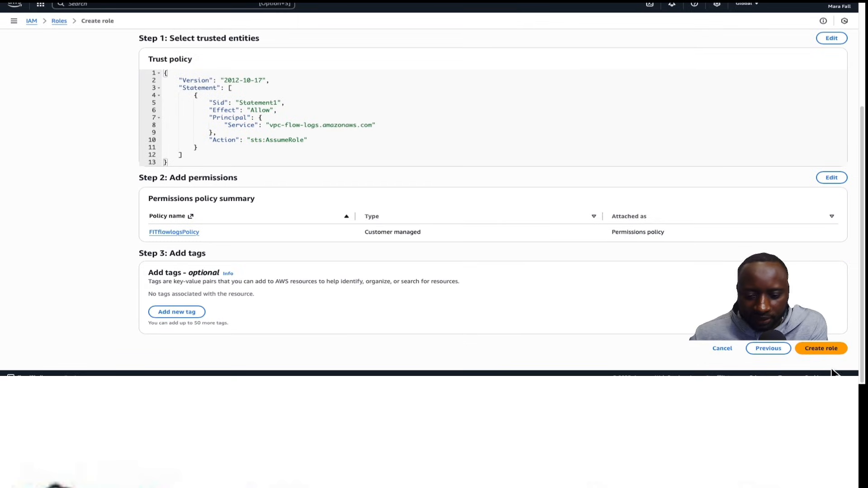
left_click(822, 350)
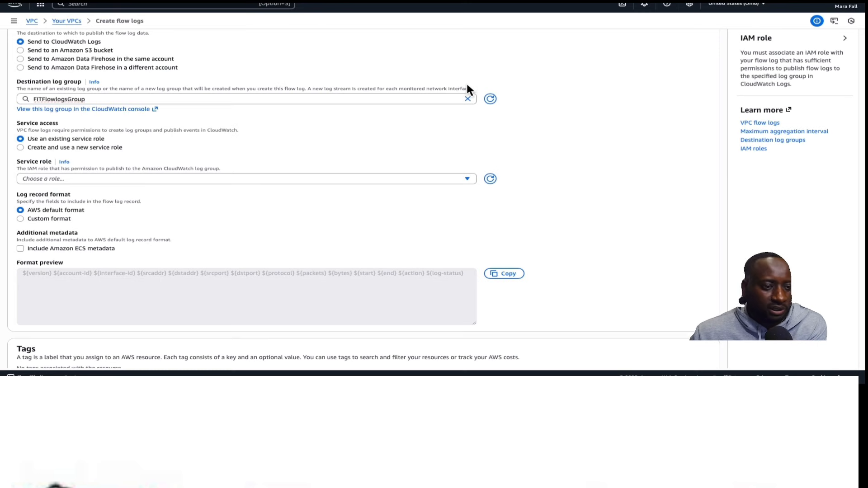
In the flow log form, refresh the service roles, choose FITVPCflowlogsRole and create the flow log
left_click(490, 178)
left_click(354, 178)
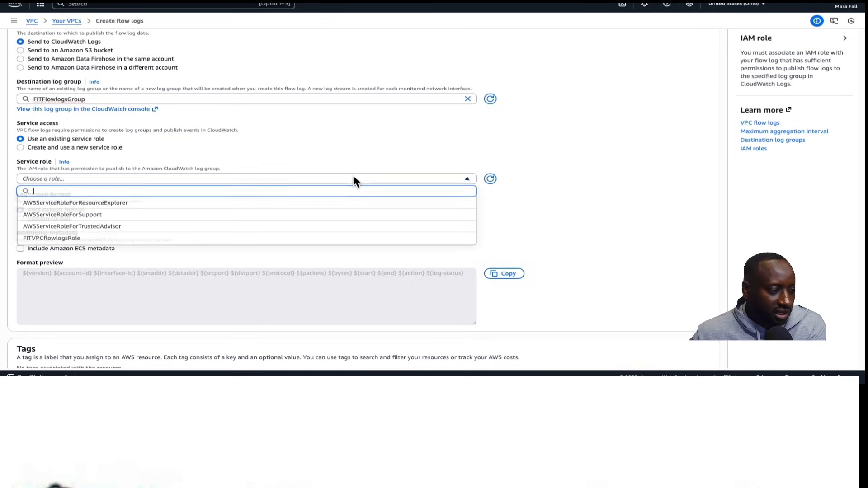
left_click(107, 238)
scroll(239, 222, "down", 2)
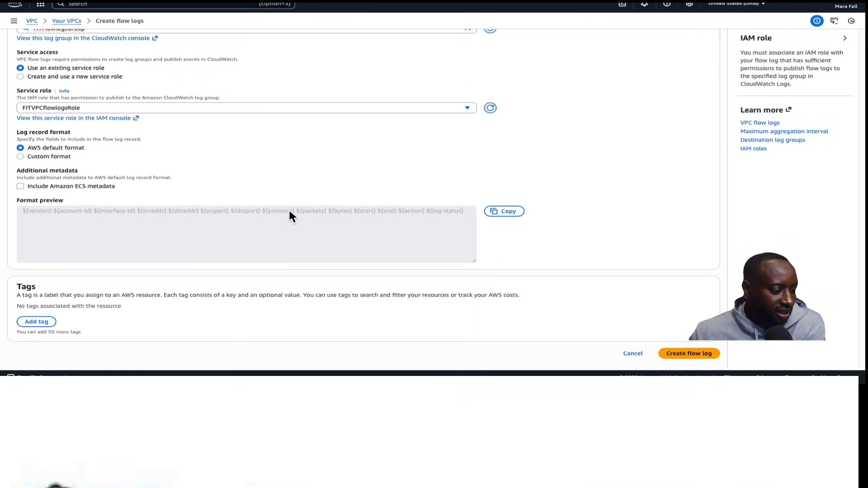
left_click(685, 355)
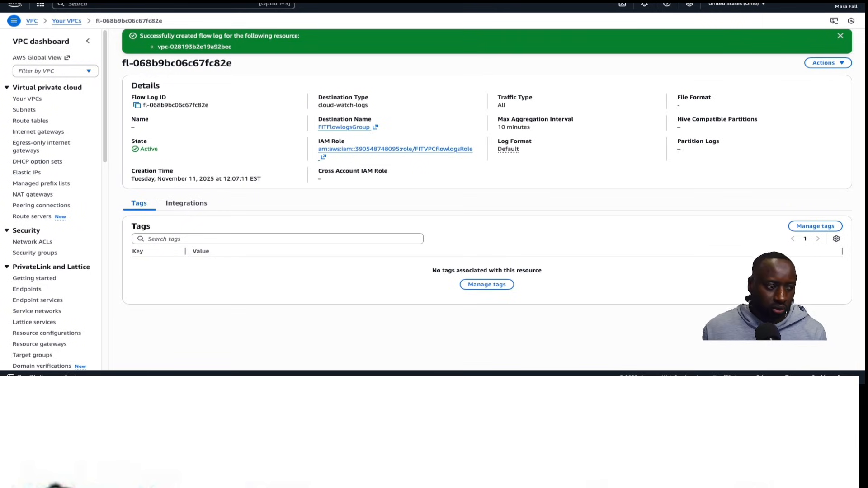
Open the EC2 instances list and connect to EC2-FIT1 with EC2 Instance Connect
left_click(95, 5)
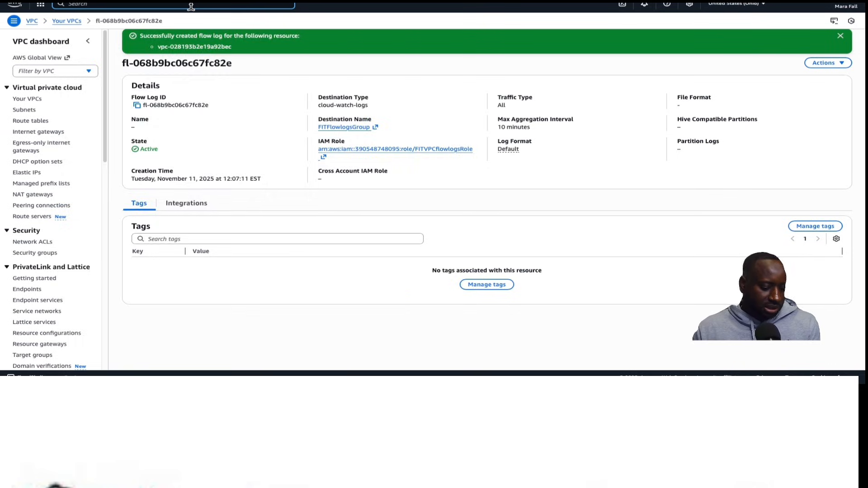
type("ec2")
left_click(218, 50)
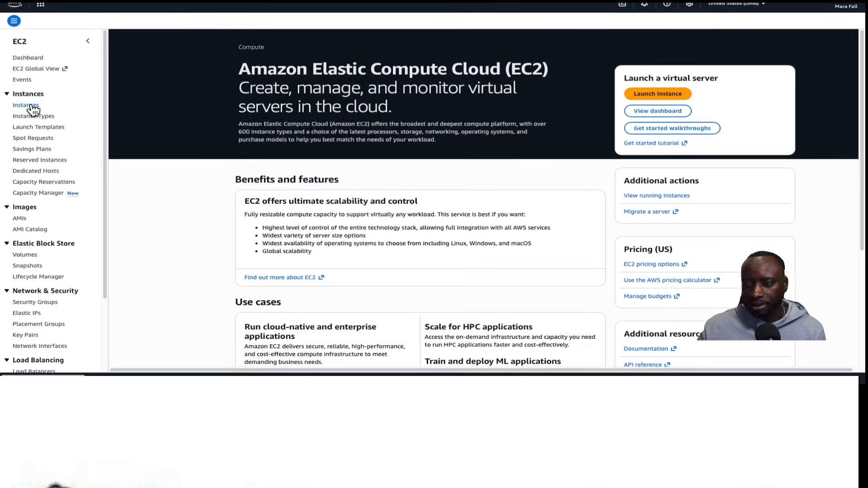
left_click(30, 106)
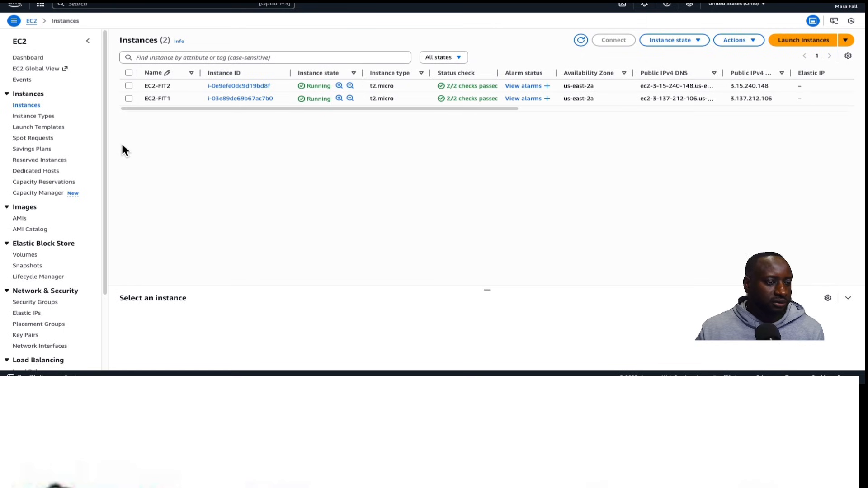
left_click(129, 99)
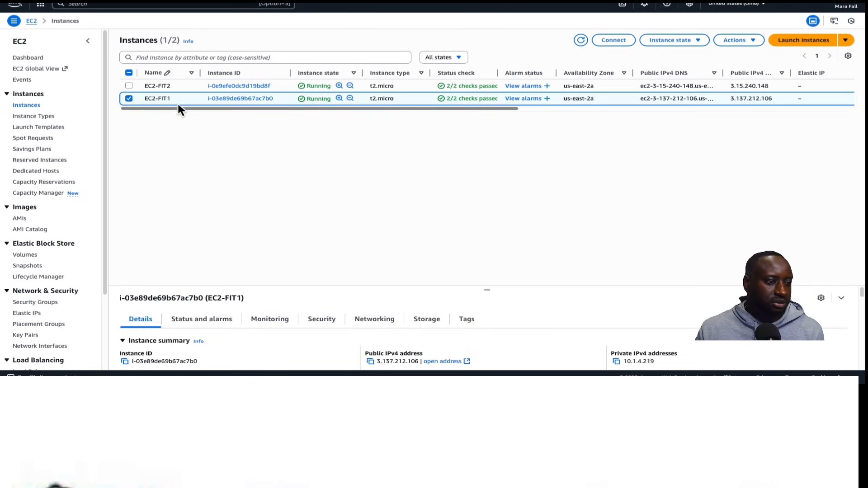
left_click(614, 41)
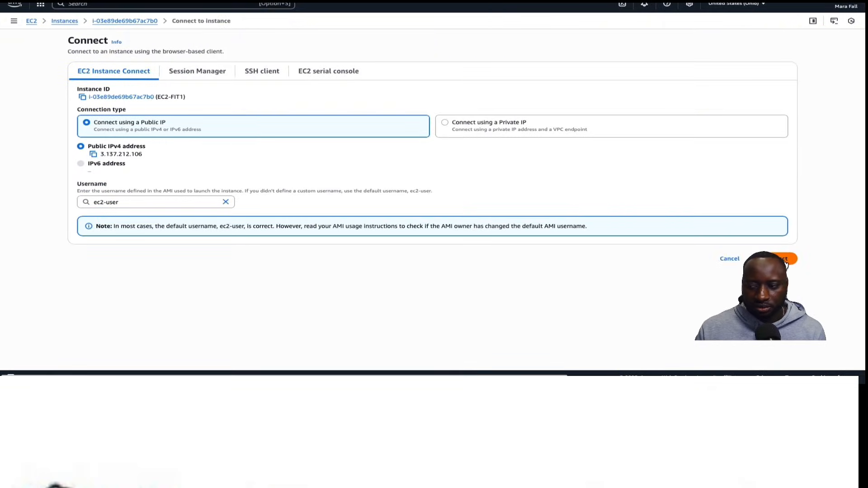
left_click(779, 257)
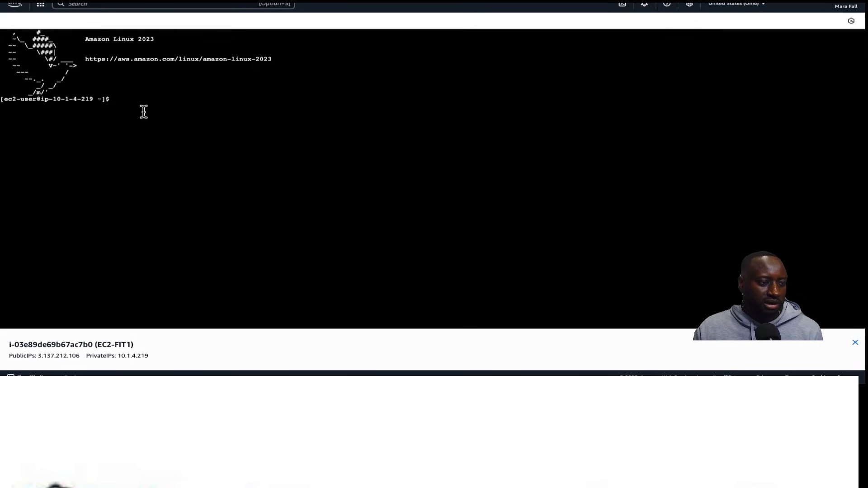
Copy EC2-FIT2's private IPv4 address and ping 10.2.8.25 from the EC2-FIT1 terminal, then stop the ping
left_click(140, 108)
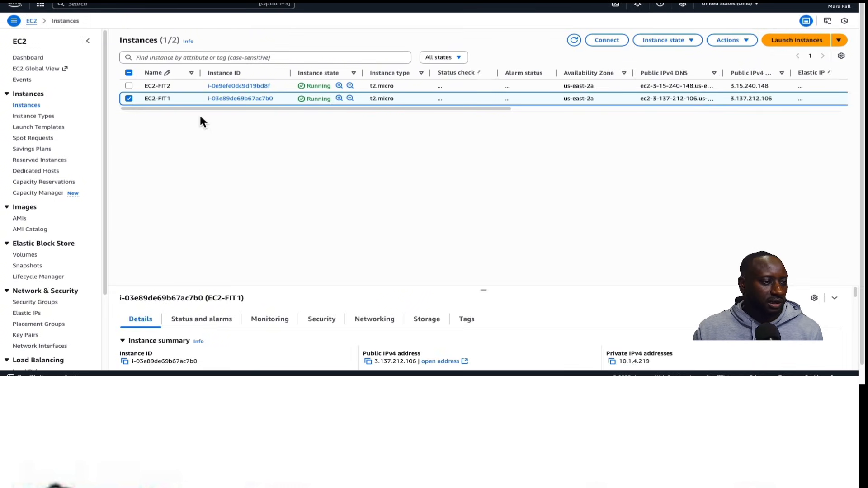
left_click(158, 86)
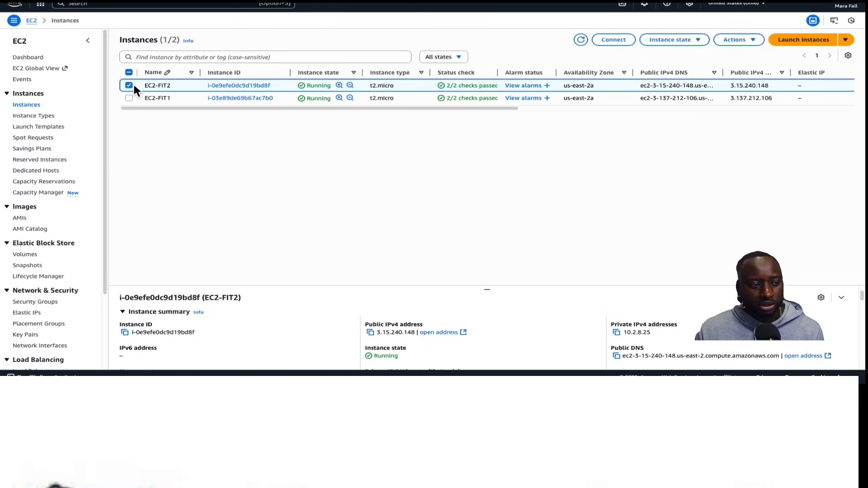
left_click(617, 333)
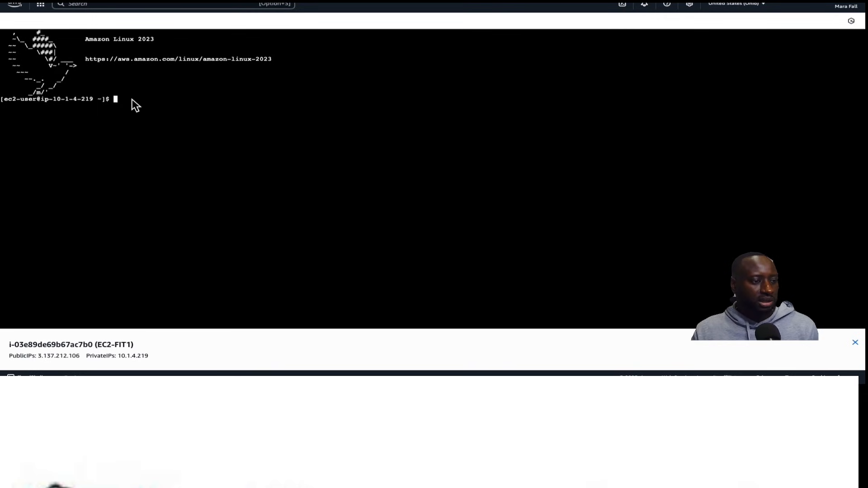
right_click(135, 97)
left_click(170, 92)
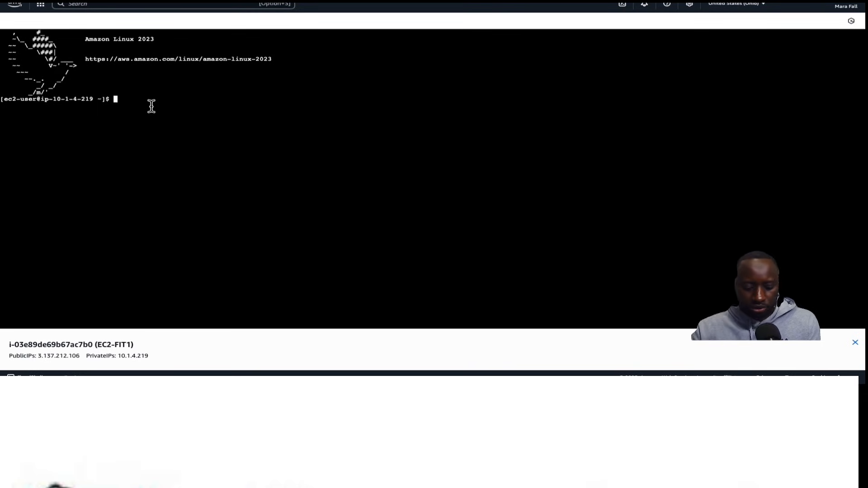
type("ping")
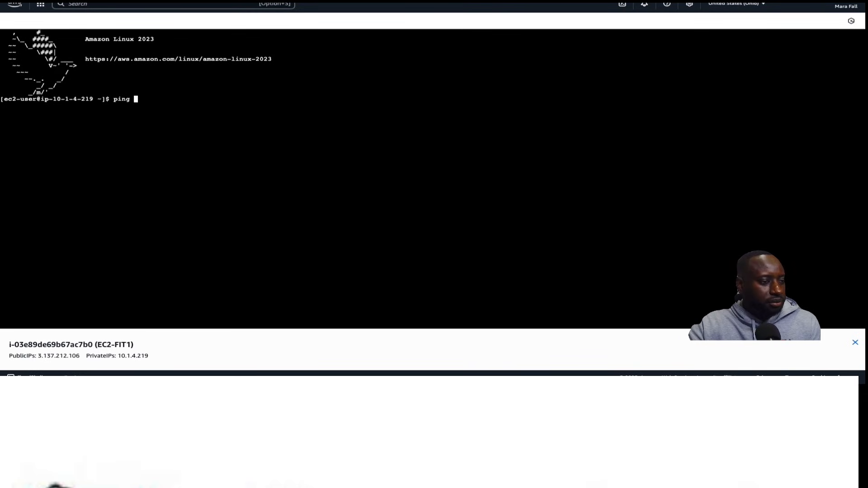
key("ctrl+v")
key("Return")
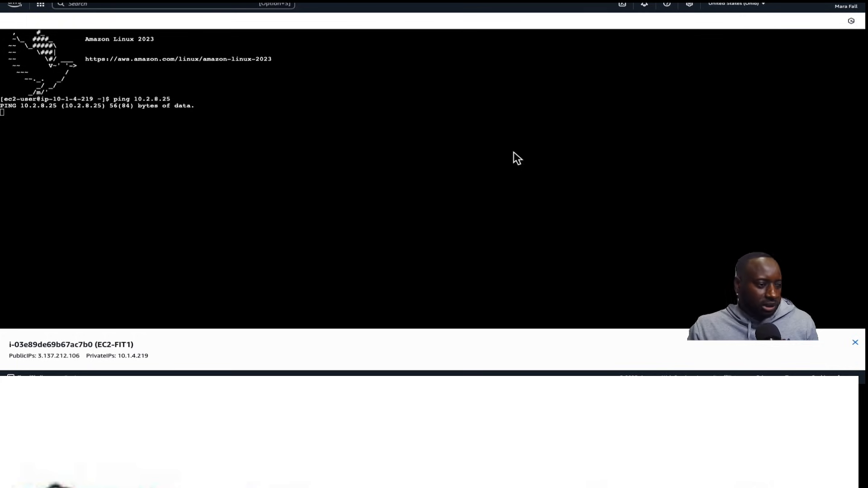
left_click(80, 117)
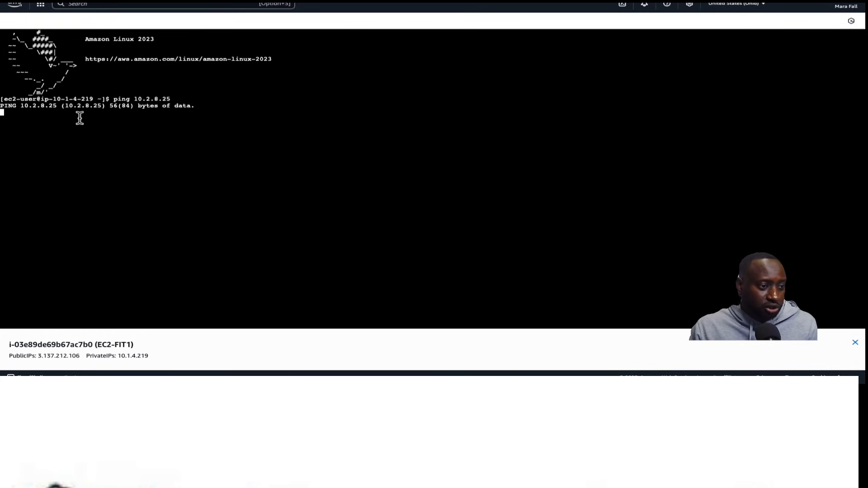
key("ctrl+c")
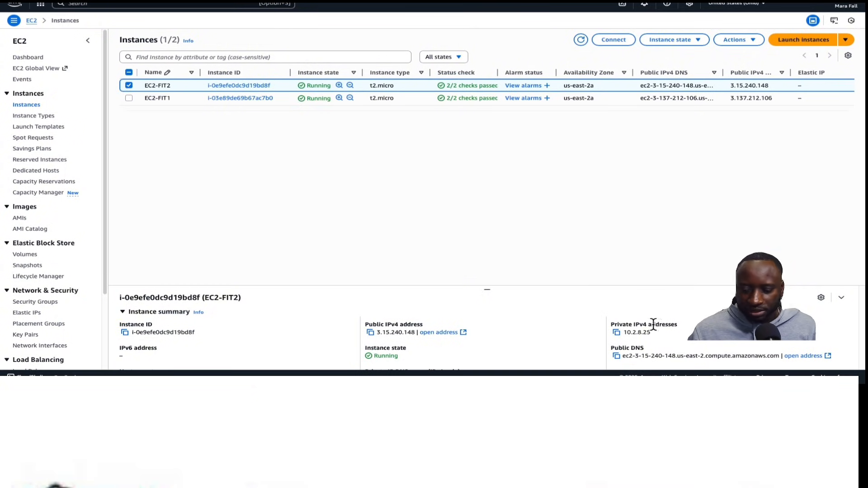
Copy EC2-FIT2's public IPv4 address and ping 3.15.240.148 from EC2-FIT1, cleaning up the pasted text, then stop the ping
left_click(370, 333)
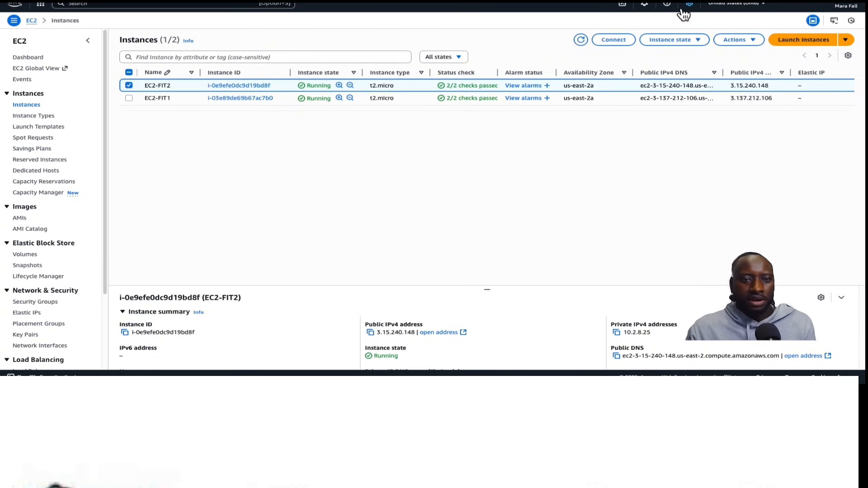
left_click(199, 1)
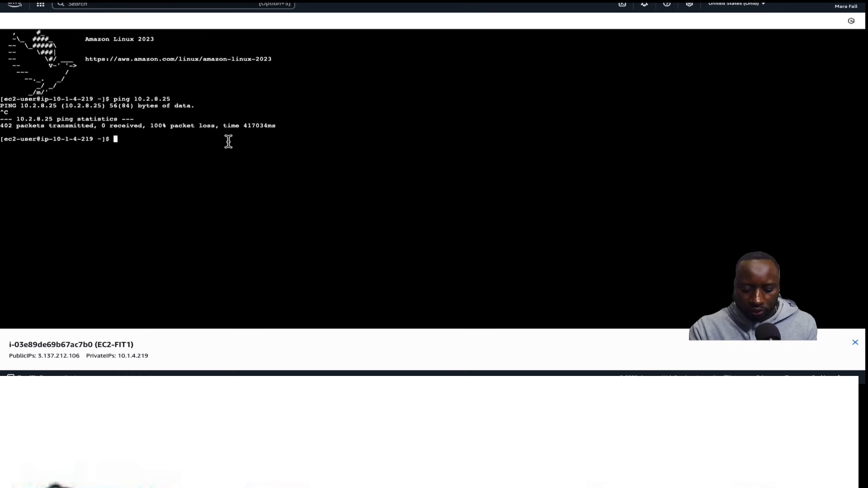
type("ping")
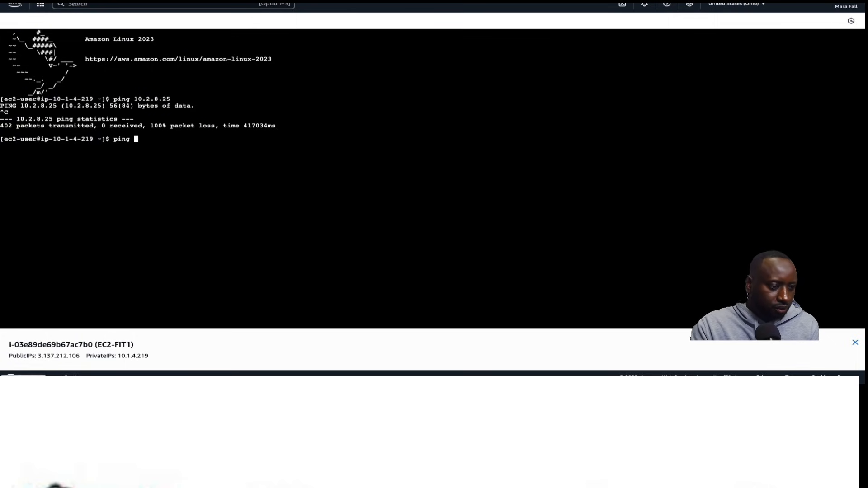
key("super+v")
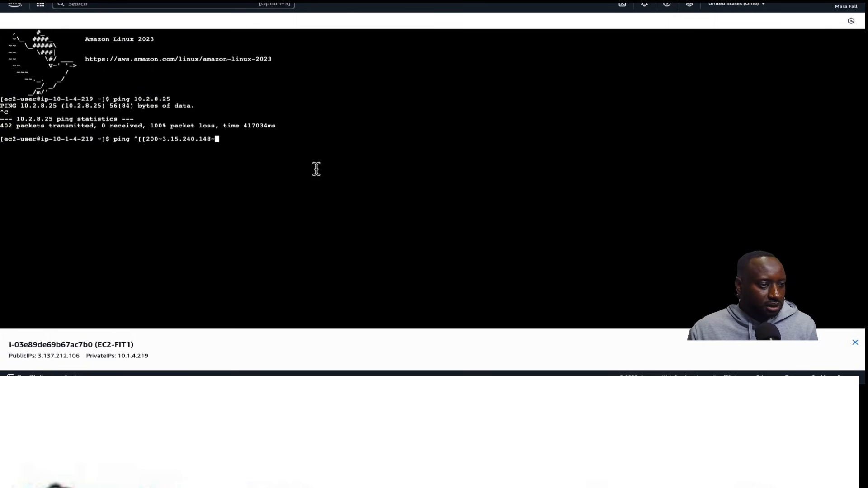
key("BackSpace")
key("Left")
key("Left")
key("Left")
key("Left")
key("Left")
key("Left")
key("Left")
key("Left")
key("Left")
key("Left")
key("Left")
key("Left")
key("BackSpace")
key("BackSpace")
key("BackSpace")
key("BackSpace")
key("BackSpace")
key("BackSpace")
key("BackSpace")
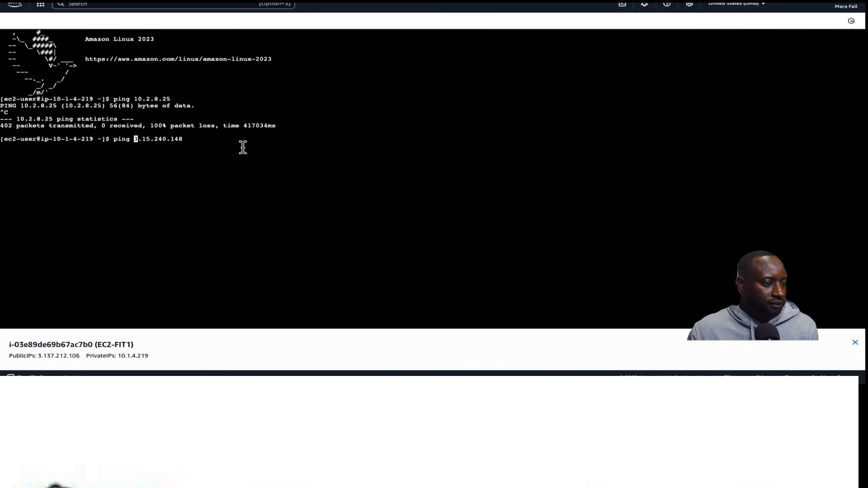
key("Right")
key("Right")
key("Right")
key("Right")
key("Right")
key("Right")
key("Right")
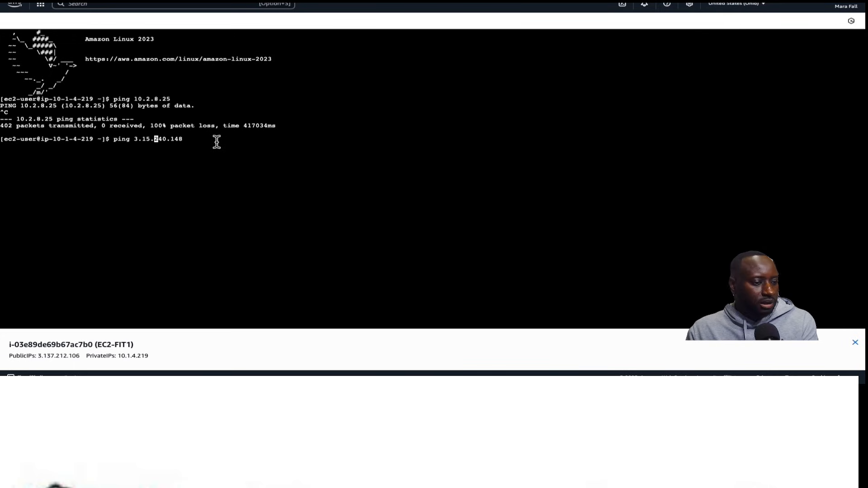
key("Return")
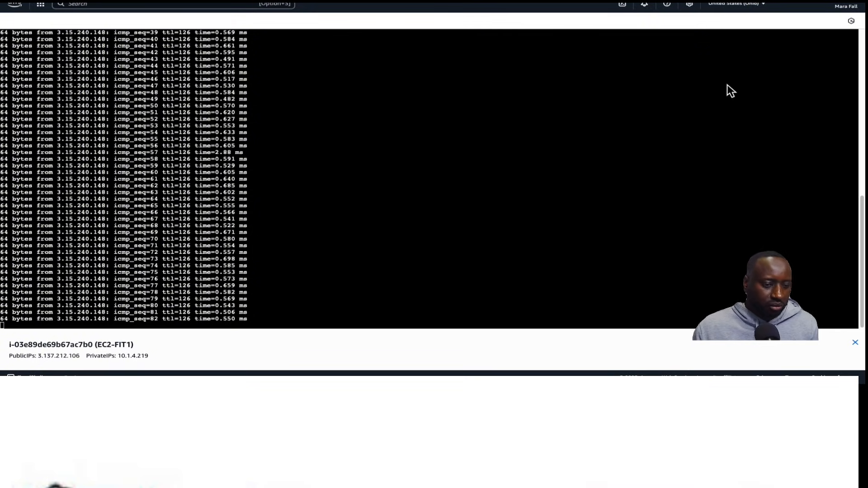
key("ctrl+c")
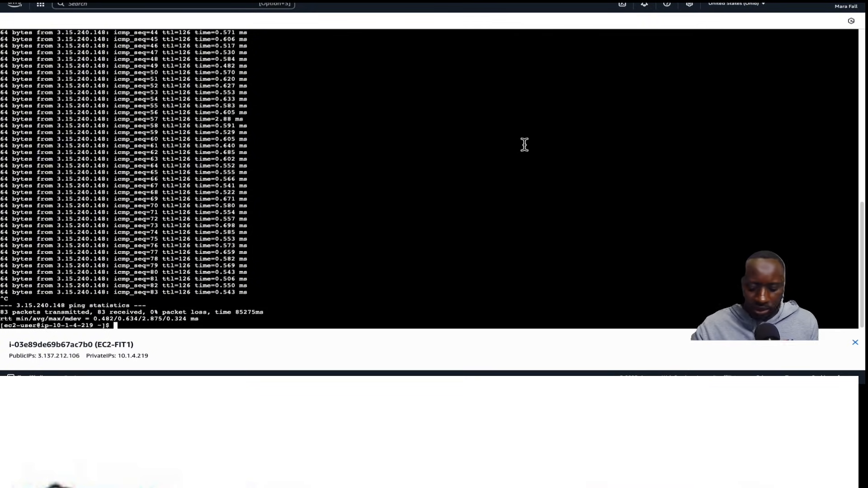
Clear the terminal and reconnect to EC2-FIT1 with EC2 Instance Connect
type("clea")
type("r")
key("Return")
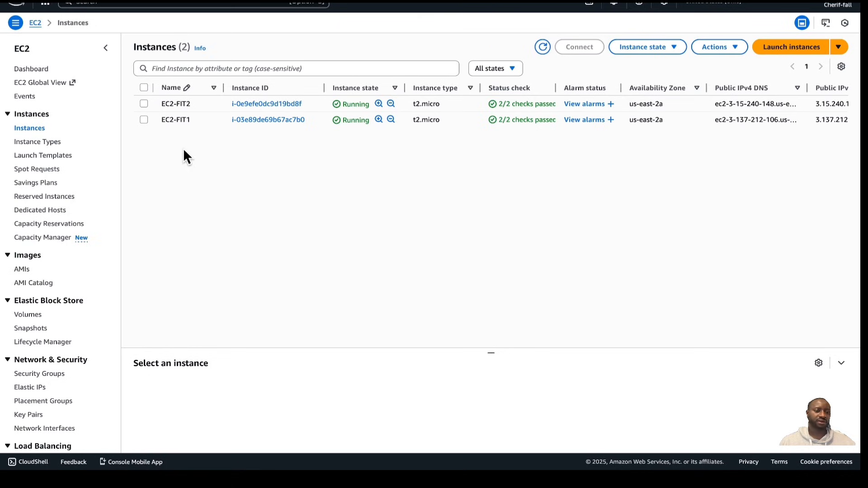
left_click(144, 119)
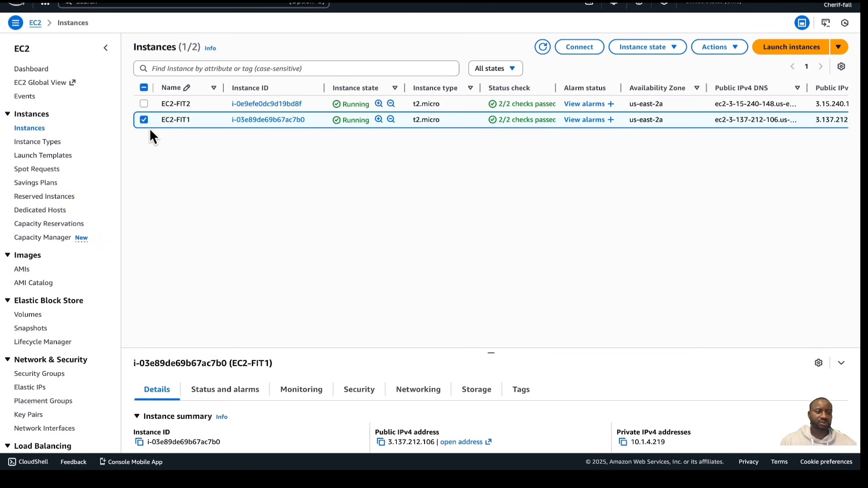
left_click(587, 46)
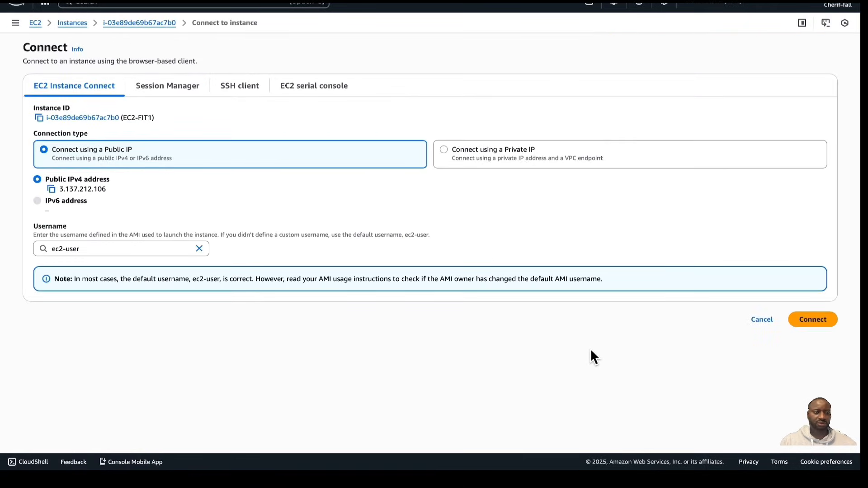
left_click(818, 321)
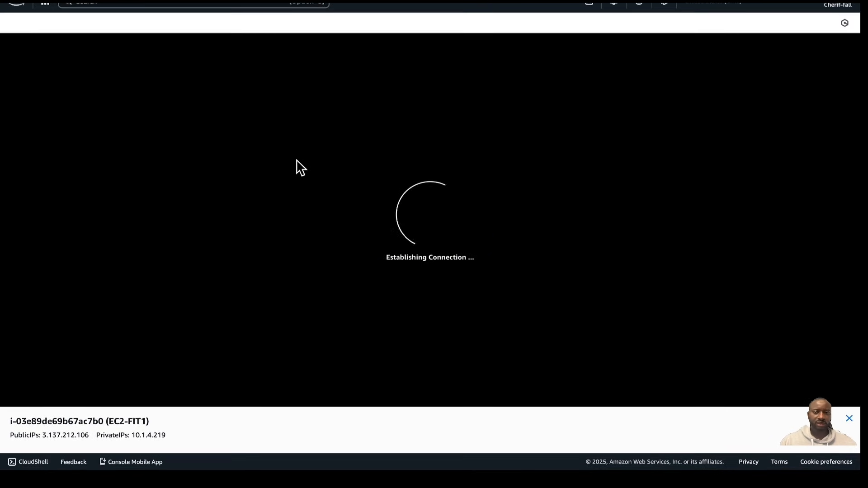
Ping google.com from EC2-FIT1, stop it and clear the screen
left_click(155, 133)
type("ping google.com")
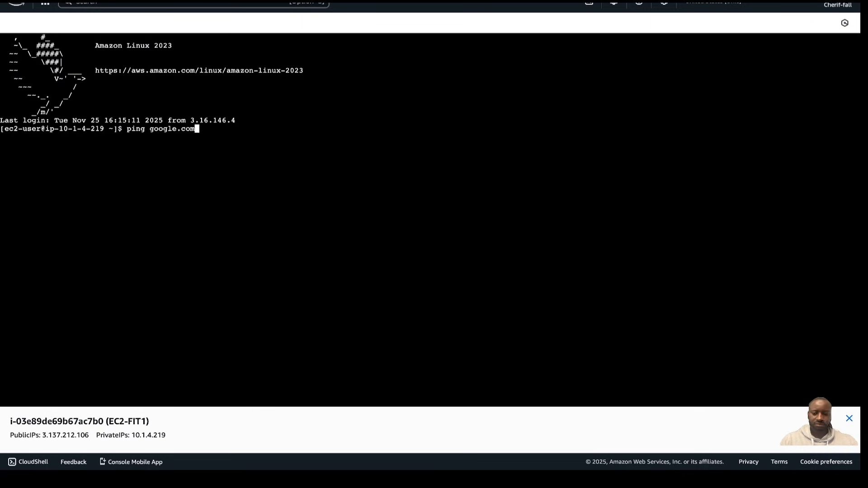
key("Return")
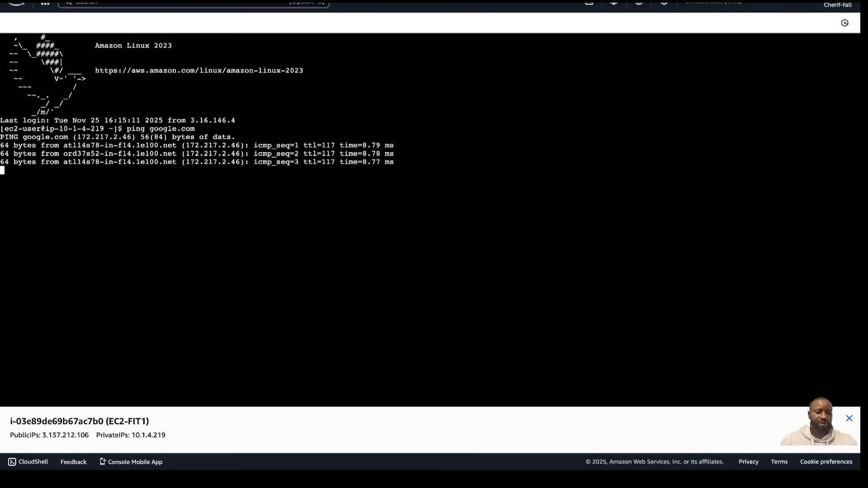
key("ctrl+c")
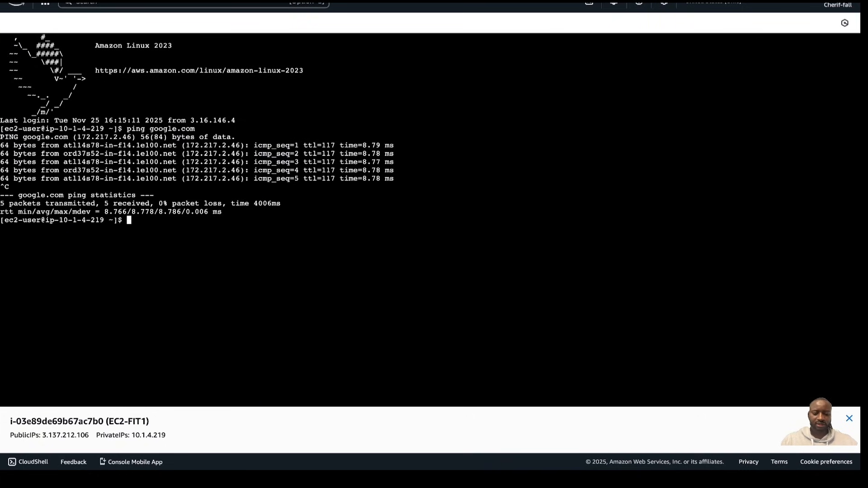
key("ctrl+l")
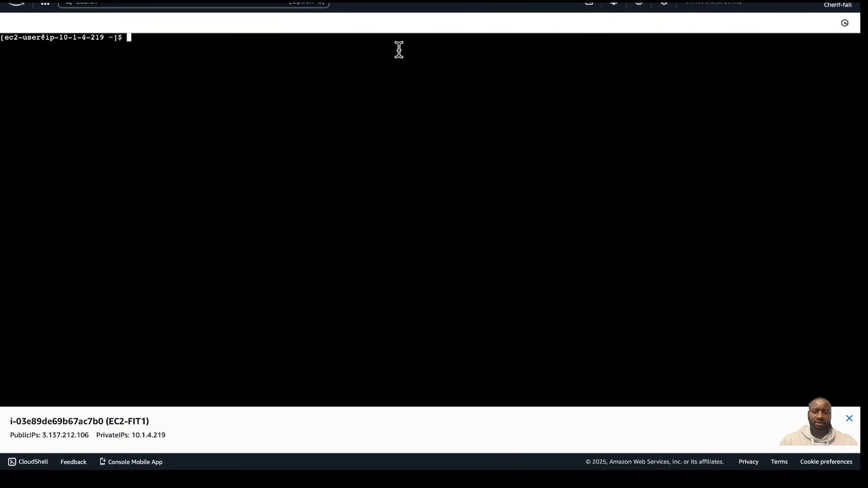
Copy EC2-FIT2's private IPv4 address again and ping 10.2.8.25 from EC2-FIT1, then stop and clear the terminal
left_click(492, 2)
left_click(143, 104)
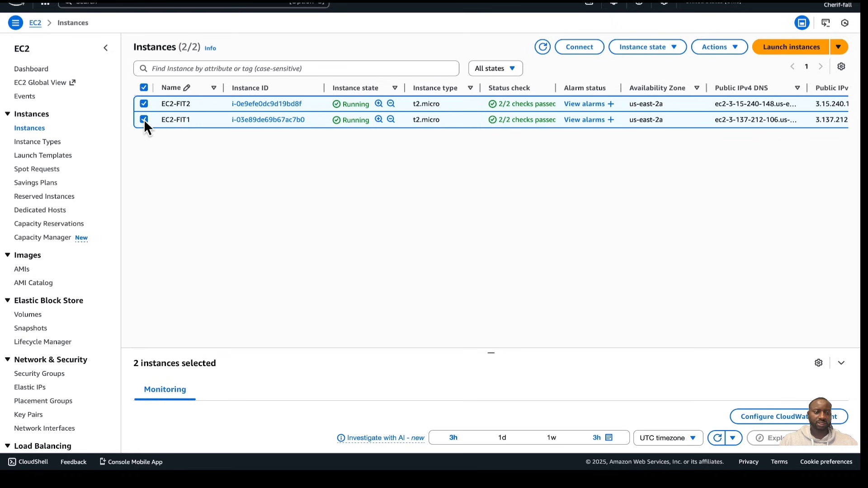
left_click(144, 120)
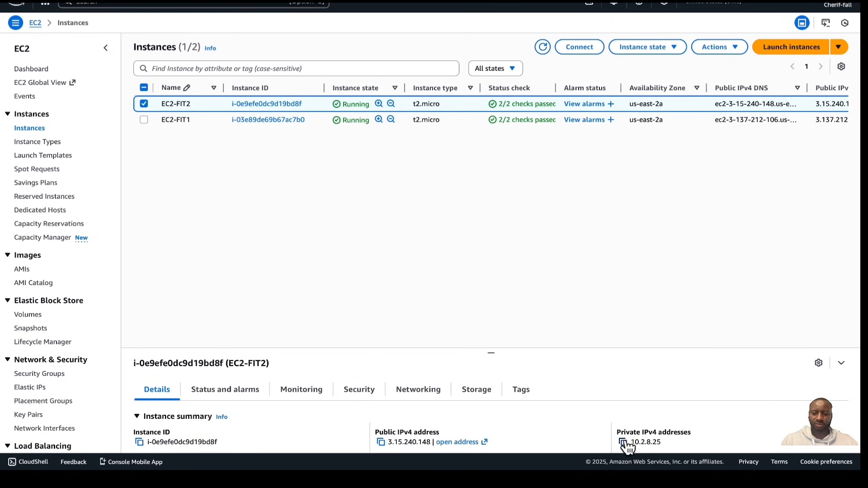
left_click(623, 443)
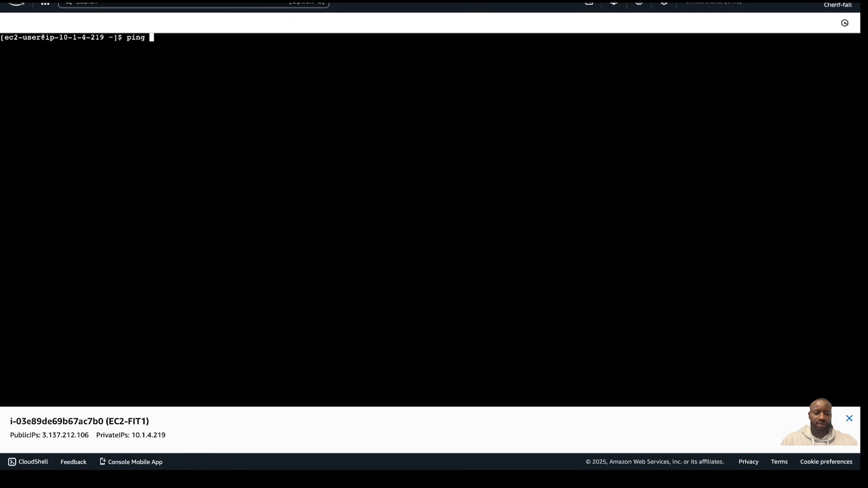
key("ctrl+v")
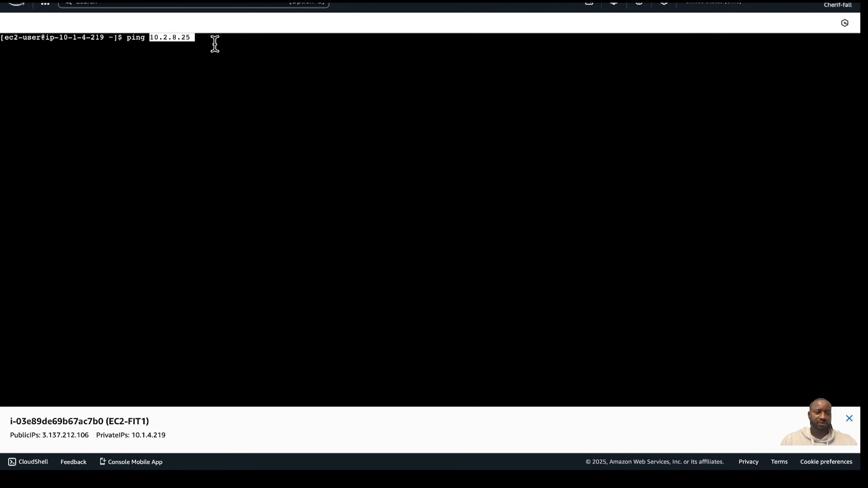
key("Return")
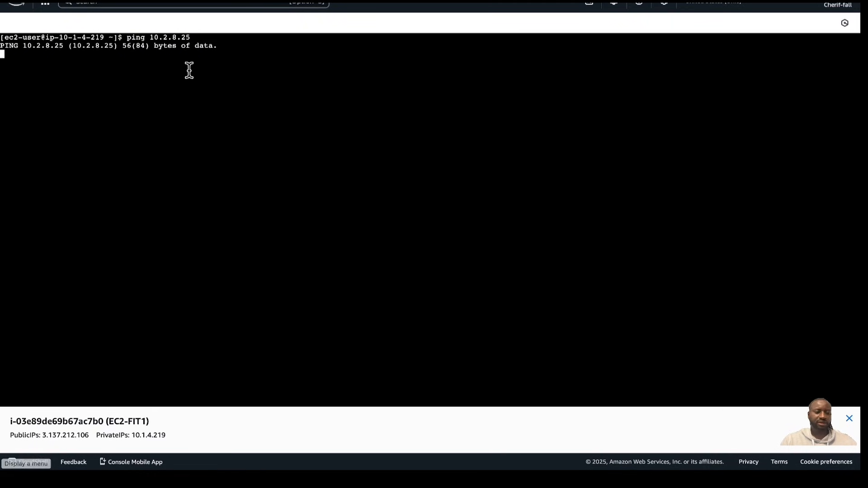
key("ctrl+c")
key("ctrl+l")
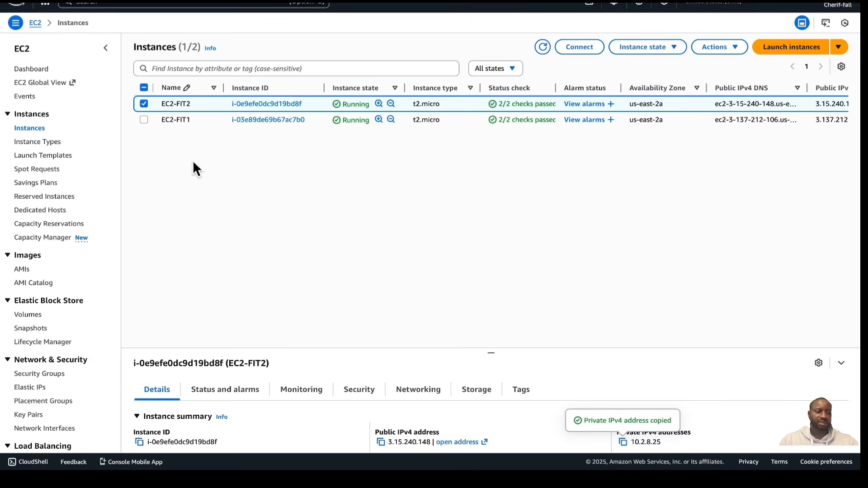
Review the route table of the FIT-1 public subnet in the VPC console
left_click(144, 103)
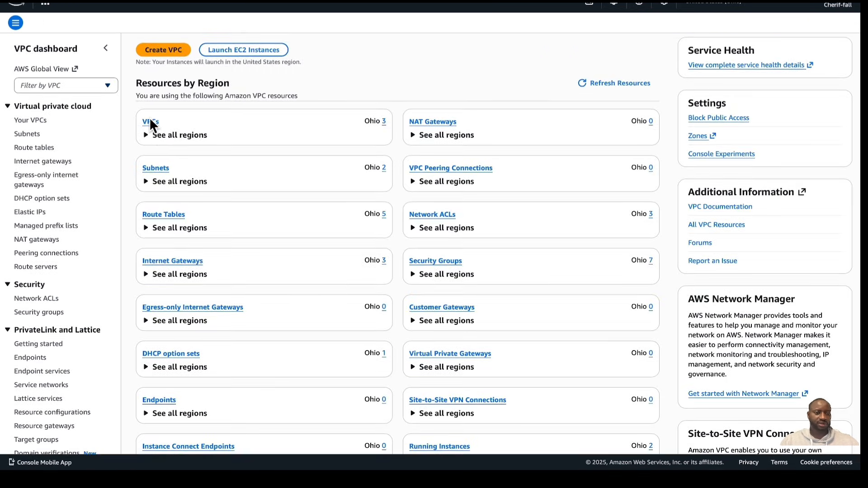
left_click(150, 122)
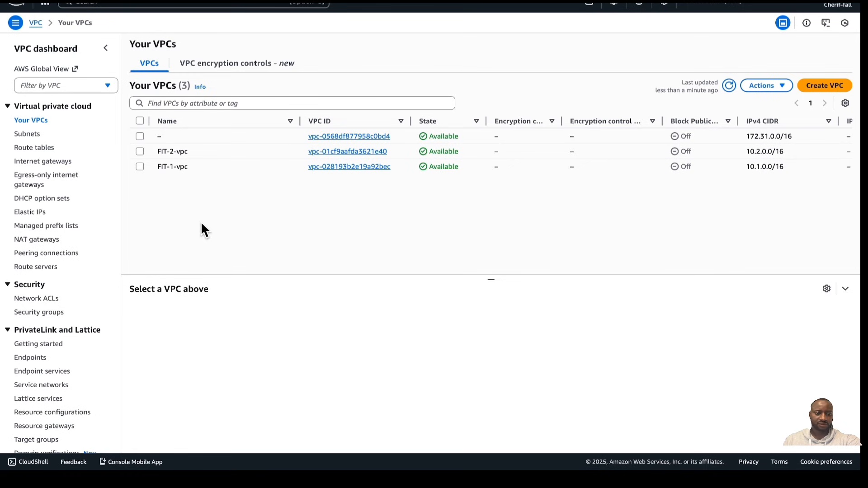
left_click(28, 134)
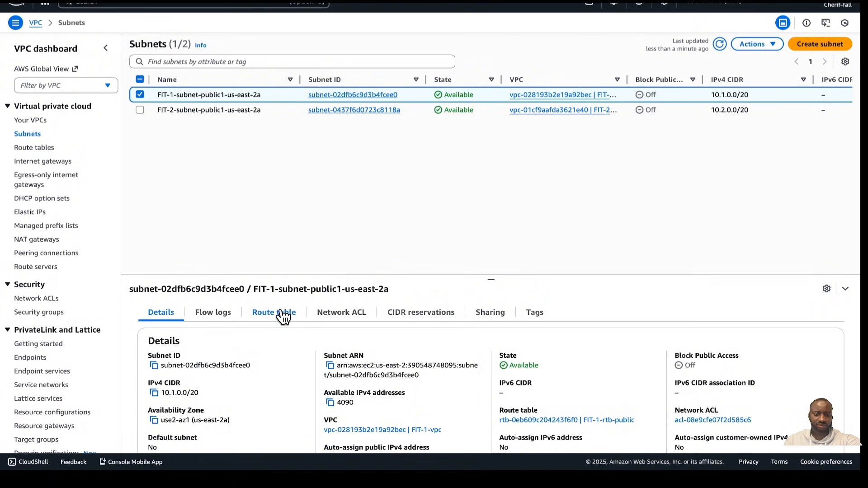
left_click(280, 314)
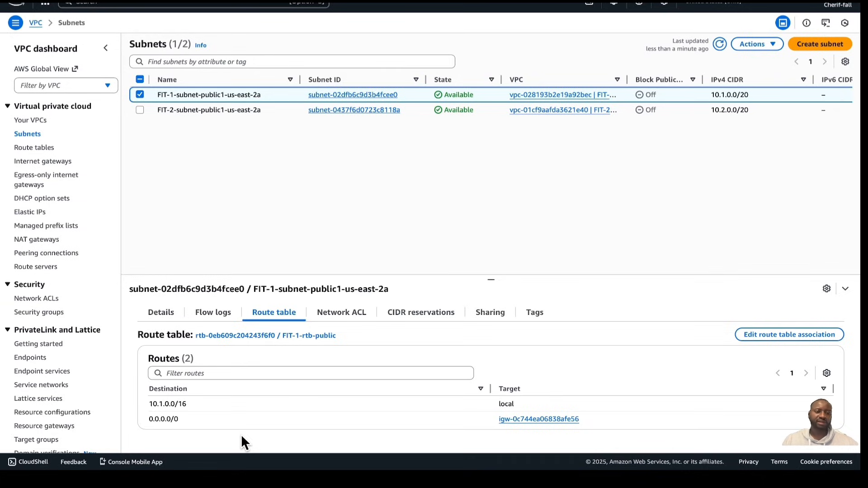
left_click(141, 96)
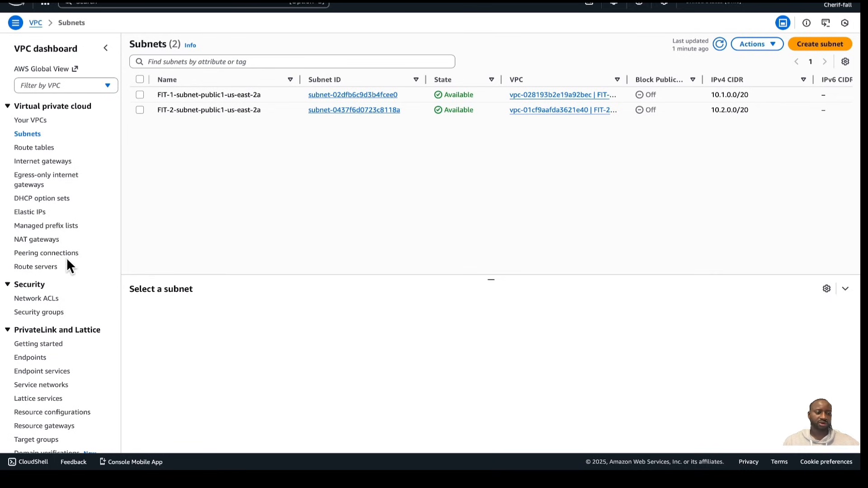
Start creating a VPC peering connection and name it VPC1<>VPC2
left_click(47, 255)
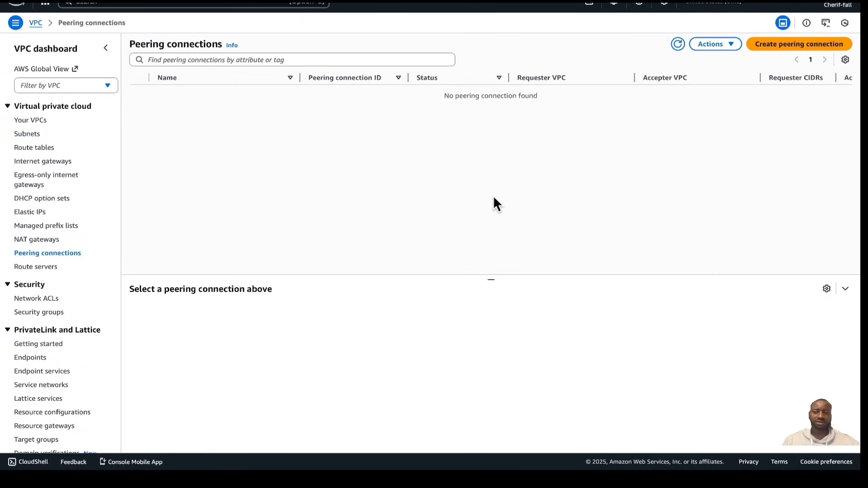
left_click(788, 46)
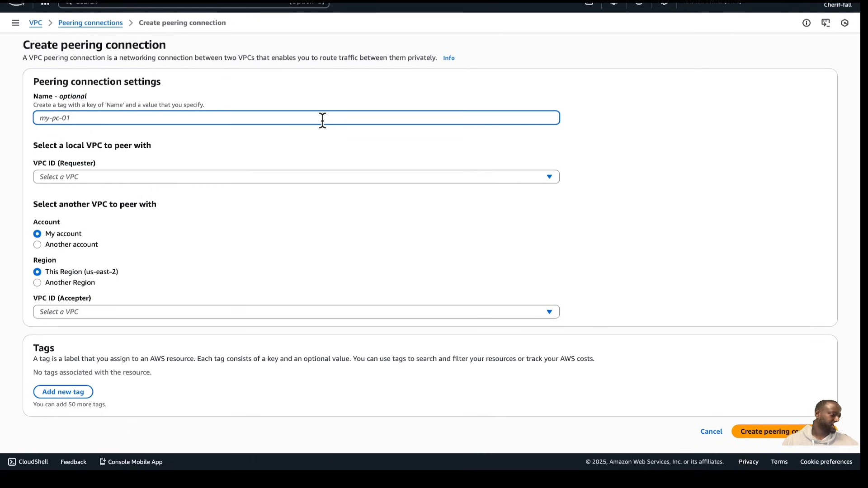
type("VPC")
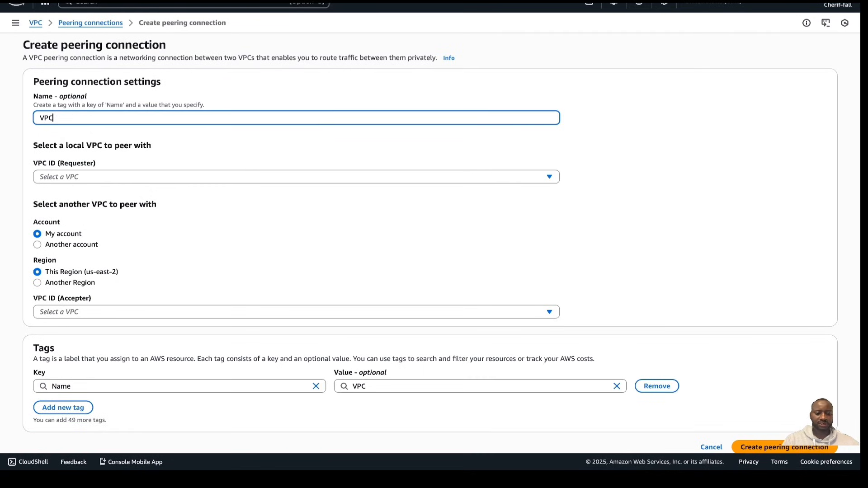
type("1<")
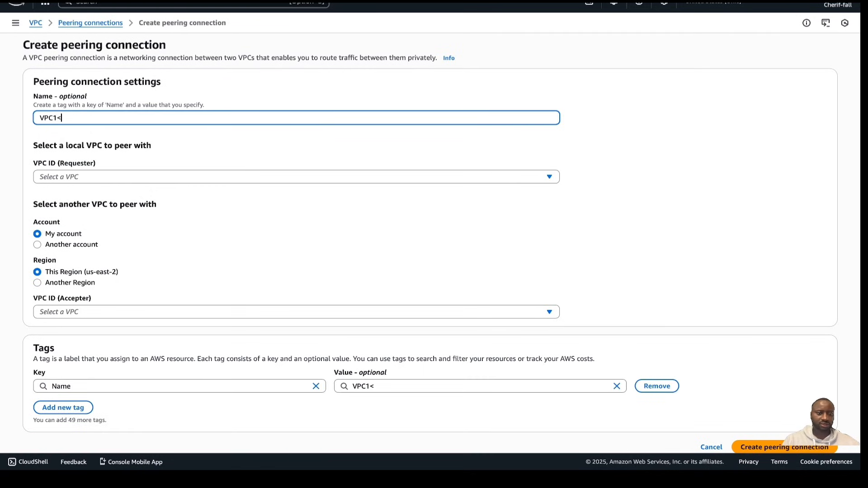
type(">VP{C")
key("BackSpace")
key("BackSpace")
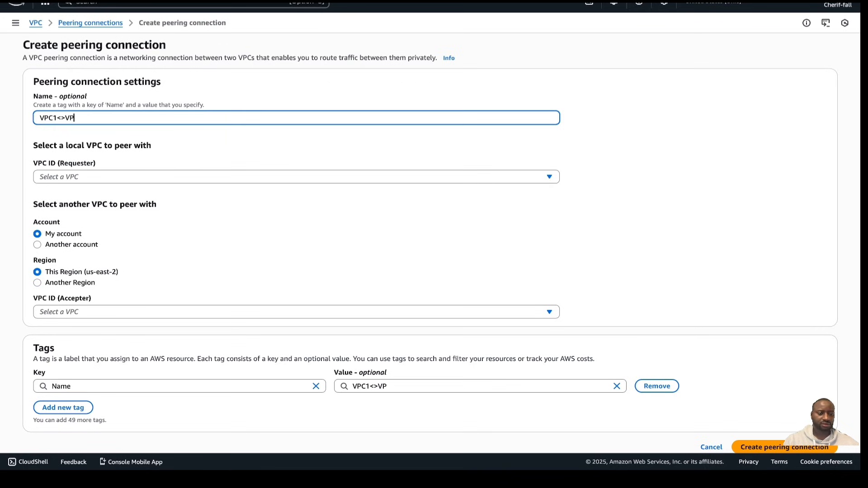
type("C2")
Set FIT-1-vpc as the requester VPC and FIT-2-vpc as the accepter VPC, then create the peering connection
left_click(335, 176)
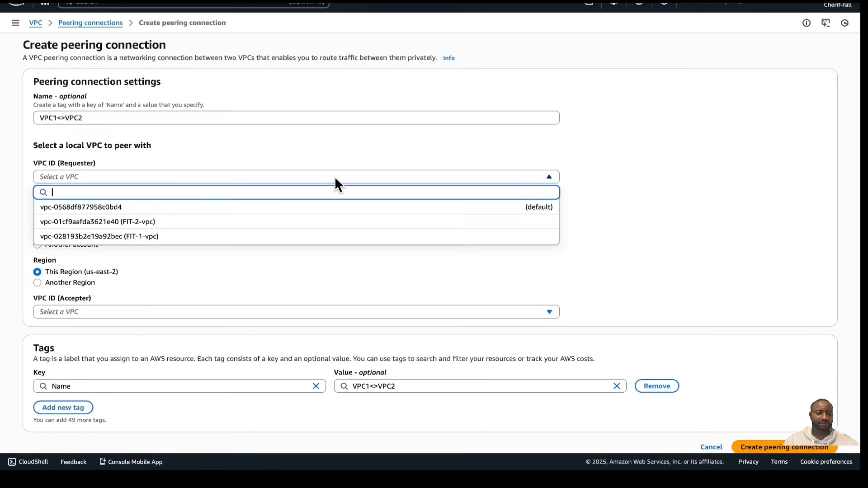
left_click(172, 240)
scroll(215, 304, "down", 2)
left_click(234, 300)
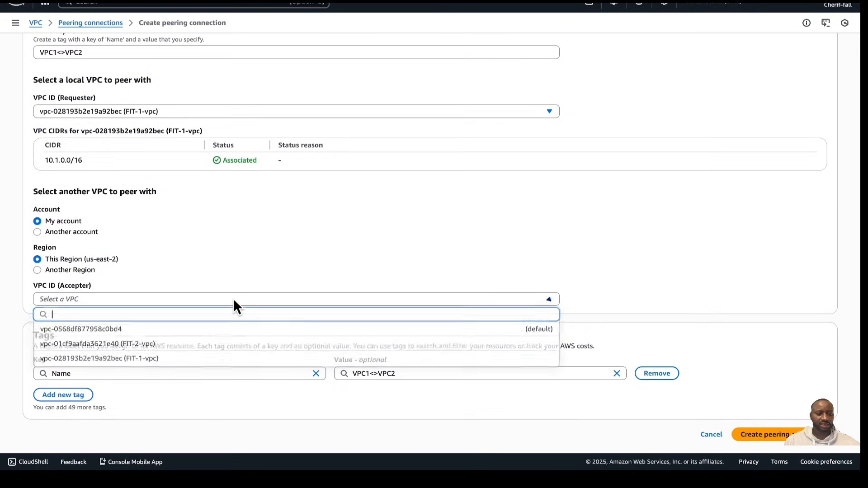
left_click(171, 348)
scroll(213, 213, "up", 2)
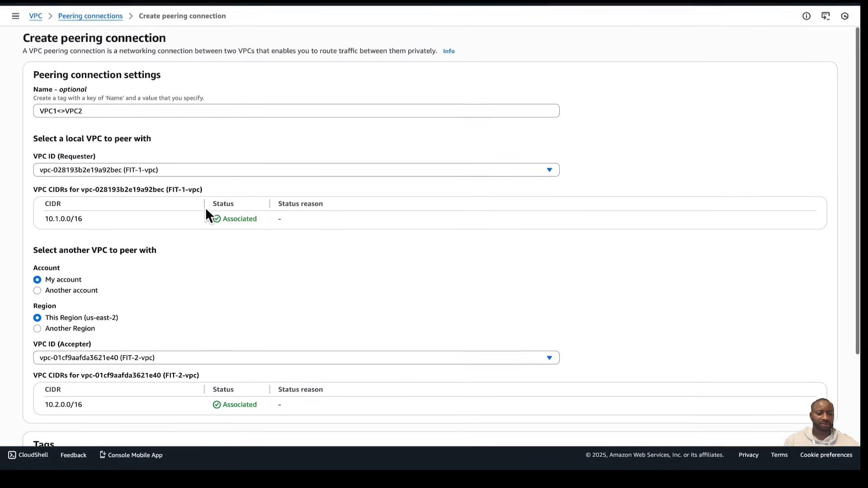
scroll(260, 370, "down", 3)
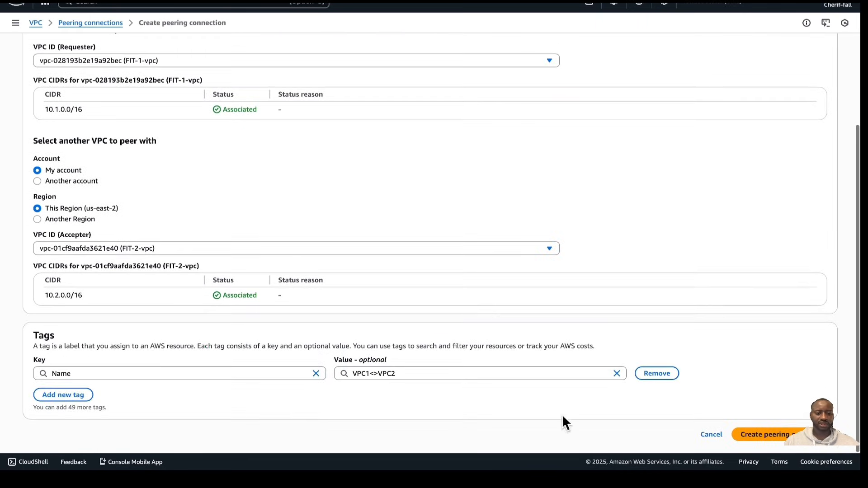
left_click(769, 434)
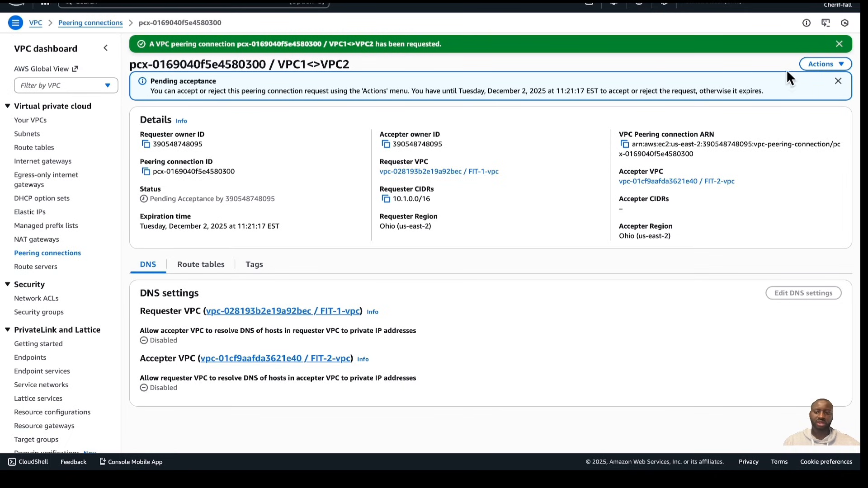
Accept the VPC1<>VPC2 peering connection request and return to the peering connections list
left_click(844, 70)
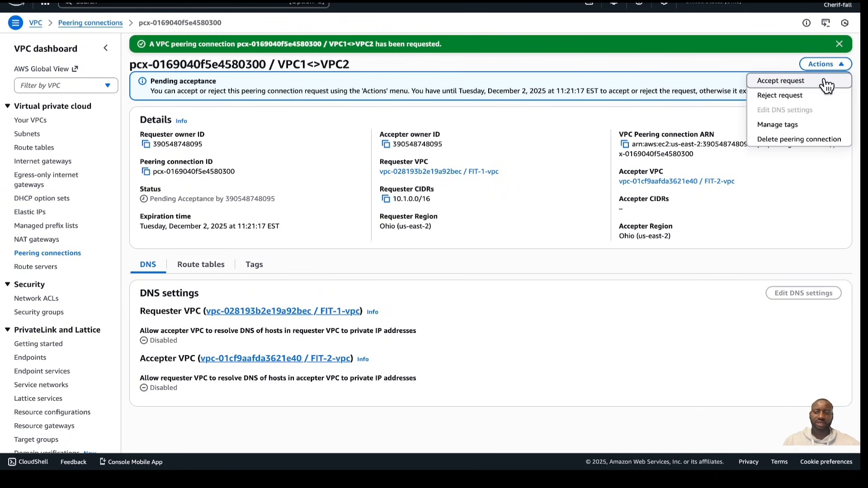
left_click(790, 84)
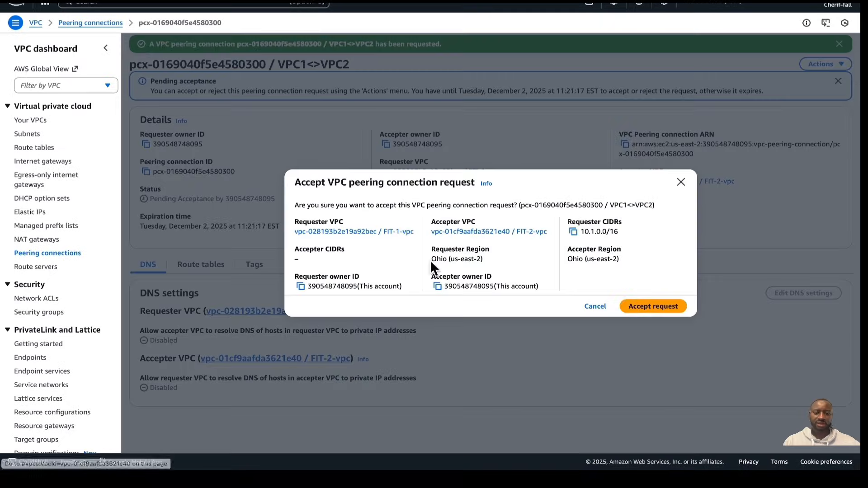
left_click(649, 305)
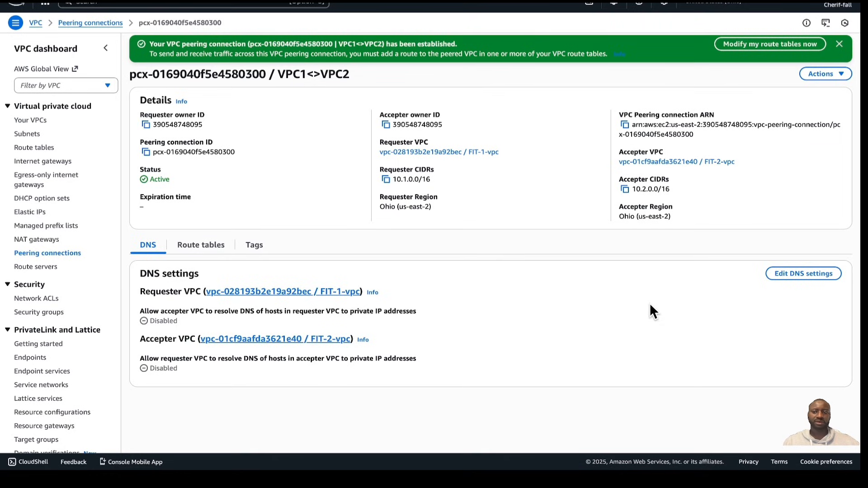
left_click(46, 255)
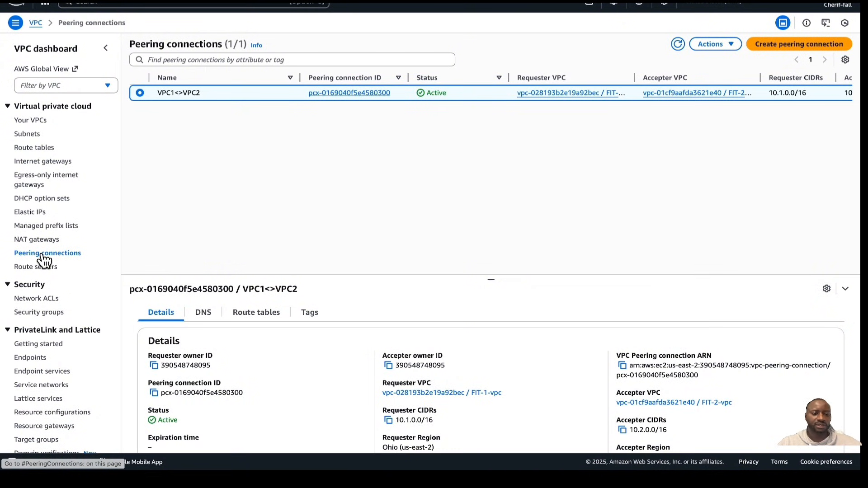
Edit the routes of FIT-1-rtb-public and add a new route with destination 10.2.0.0/16
left_click(30, 149)
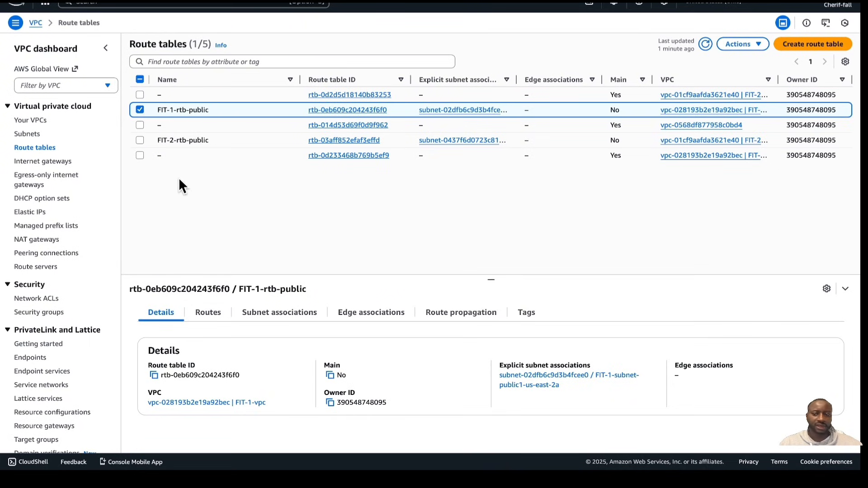
left_click(209, 314)
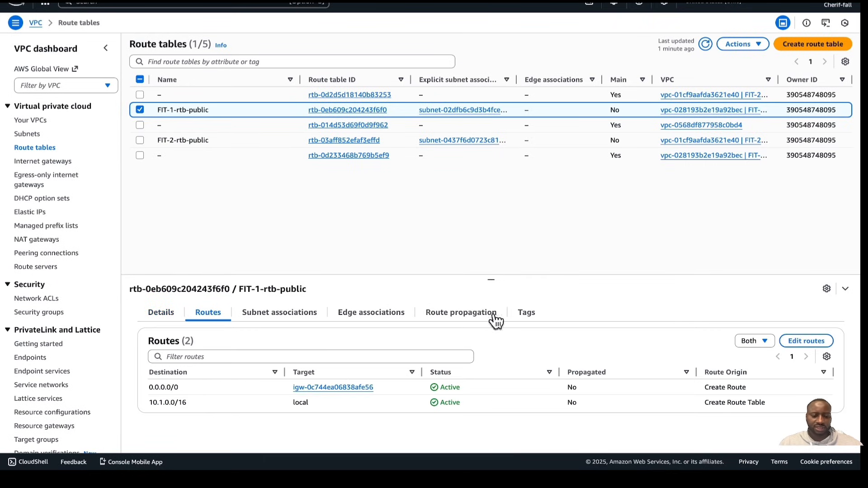
left_click(803, 345)
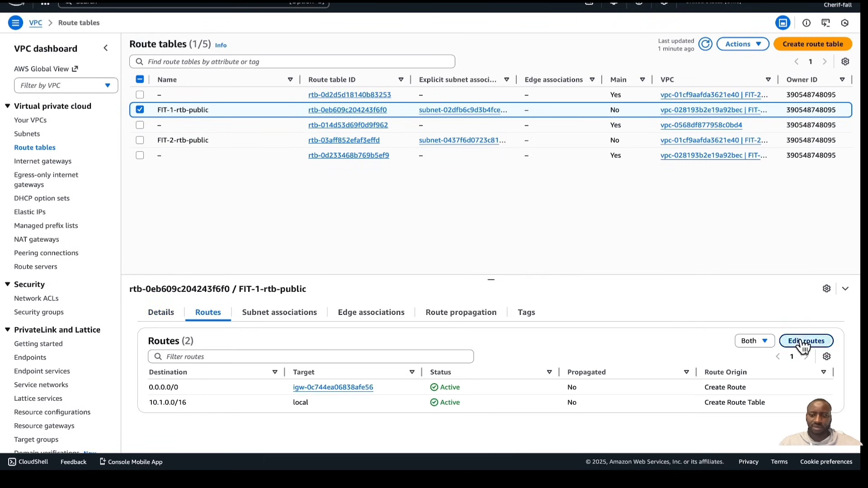
left_click(69, 167)
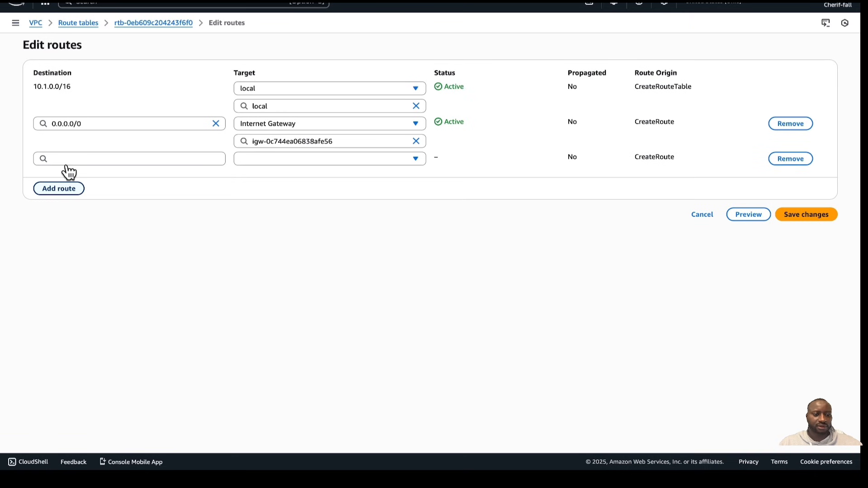
left_click(68, 156)
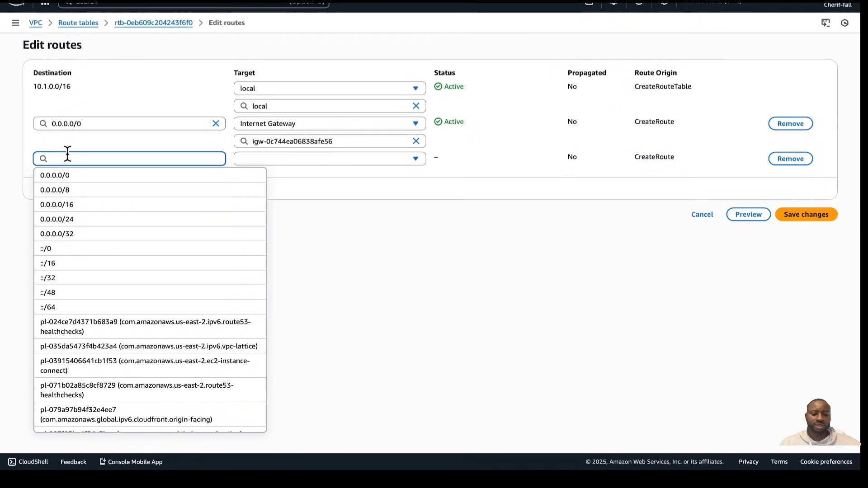
type("10")
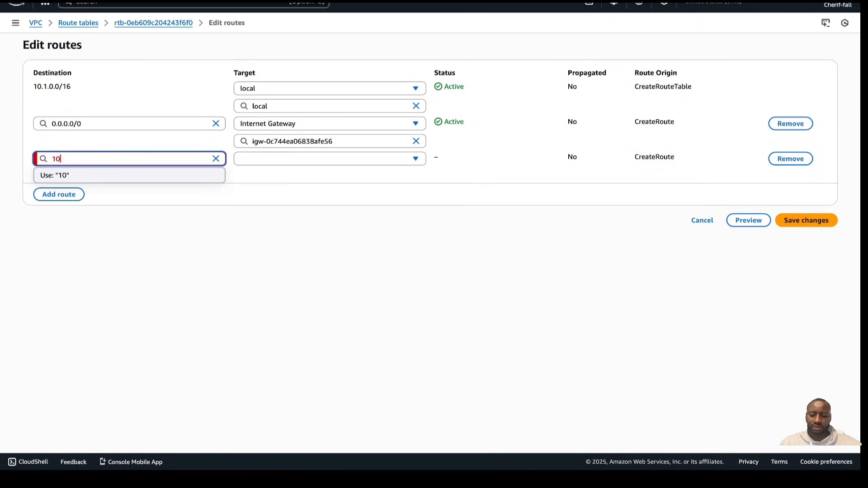
type(".2.0.0/16")
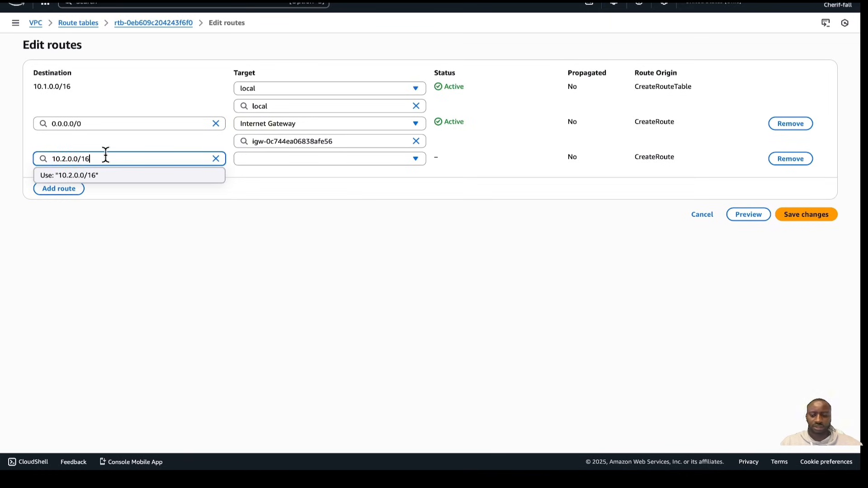
key("Return")
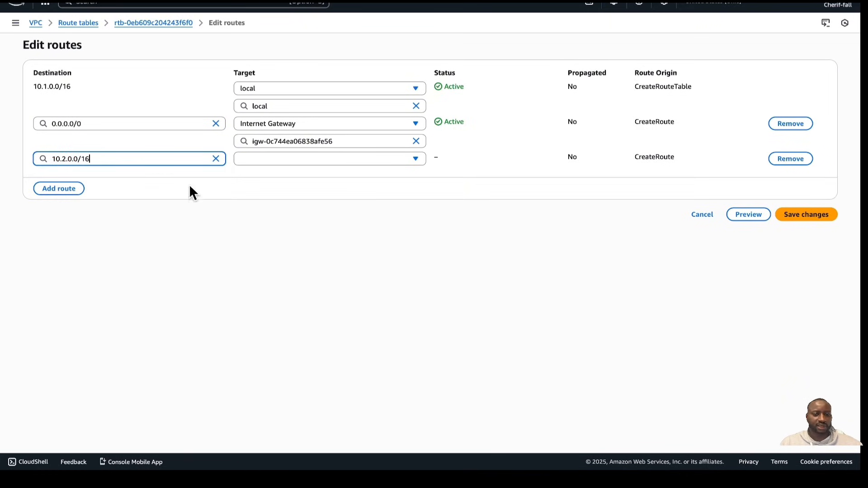
Target the 10.2.0.0/16 route at the VPC1<>VPC2 peering connection and save the route changes
left_click(305, 168)
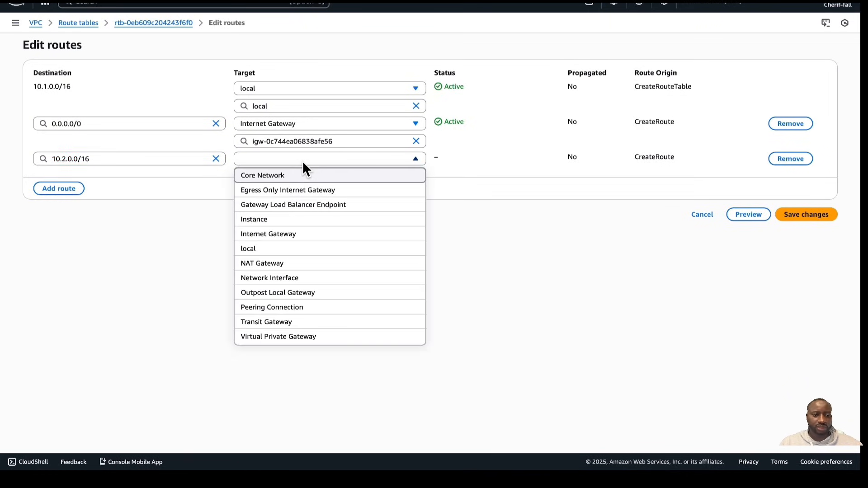
left_click(290, 308)
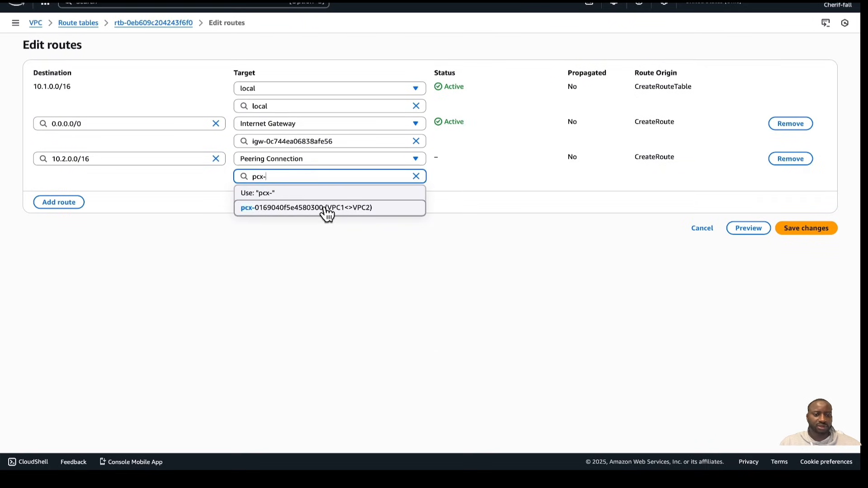
left_click(326, 209)
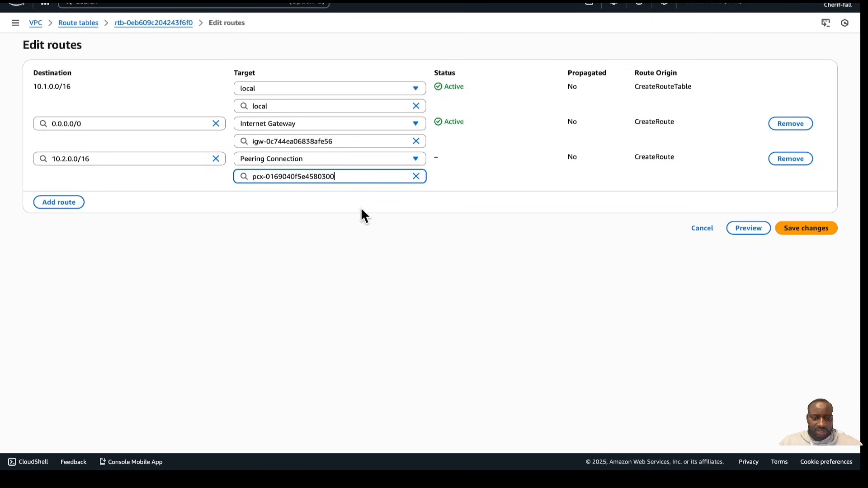
left_click(416, 158)
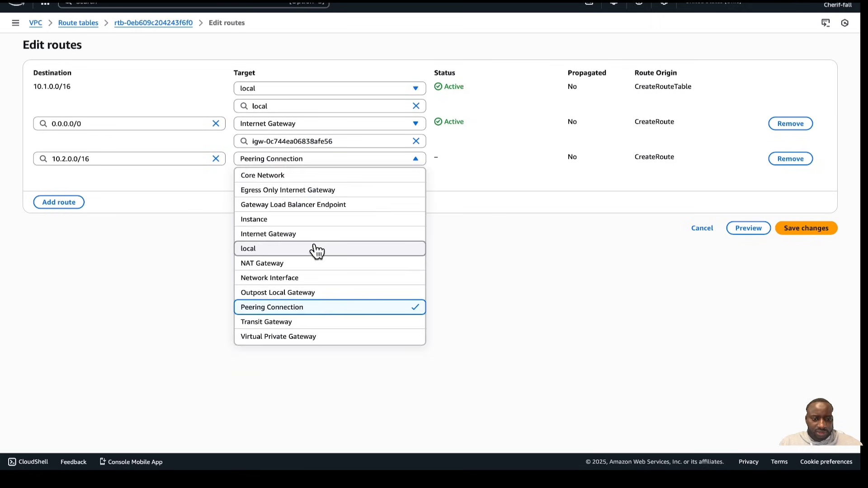
left_click(300, 308)
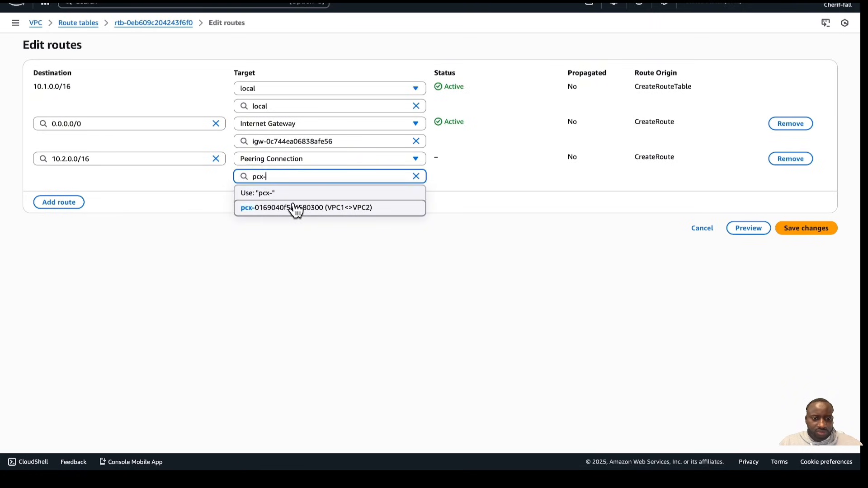
left_click(304, 208)
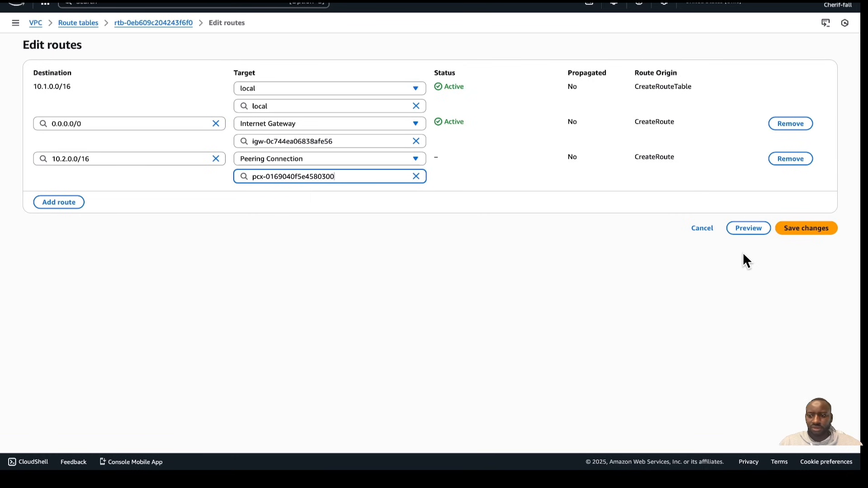
left_click(807, 229)
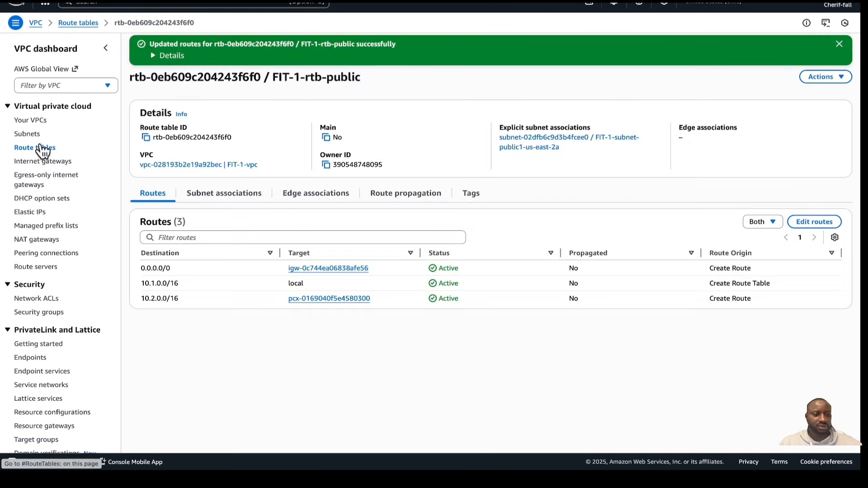
Edit the routes of FIT-2-rtb-public and add a new route with destination 10.1.0.0/16
left_click(38, 149)
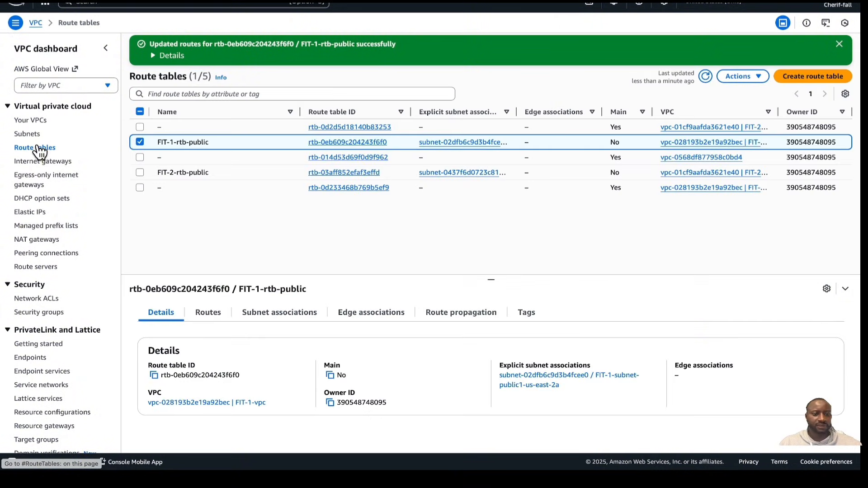
left_click(140, 173)
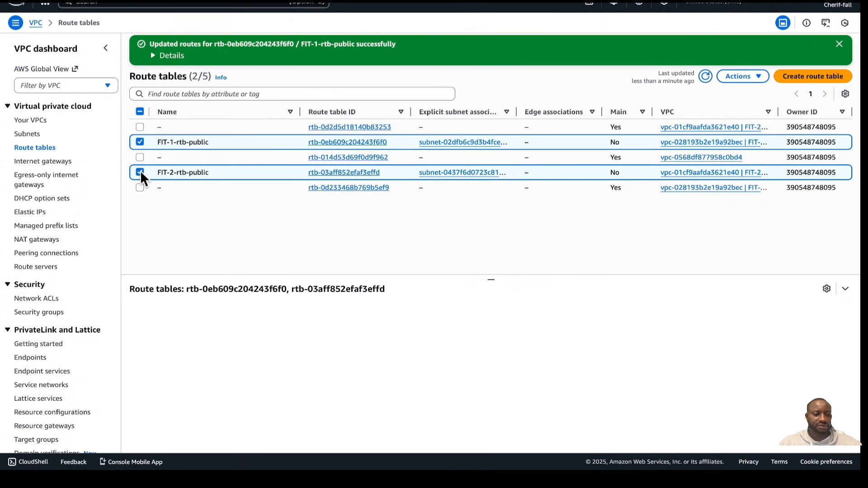
left_click(140, 142)
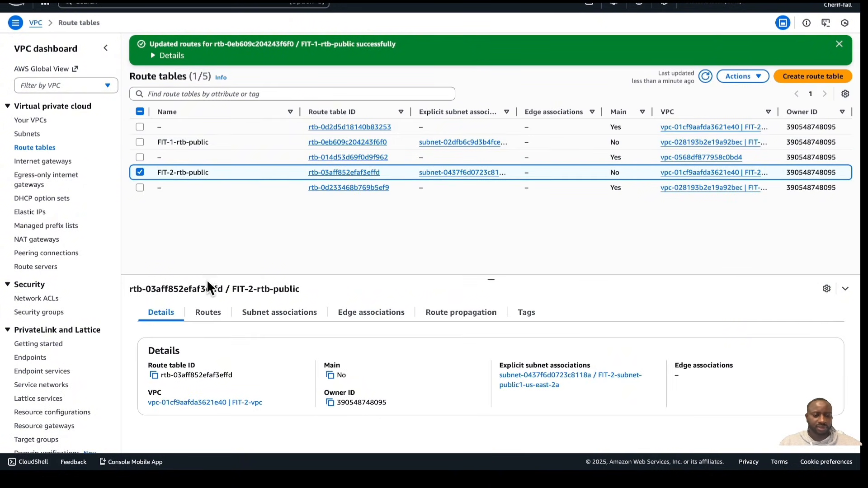
left_click(212, 316)
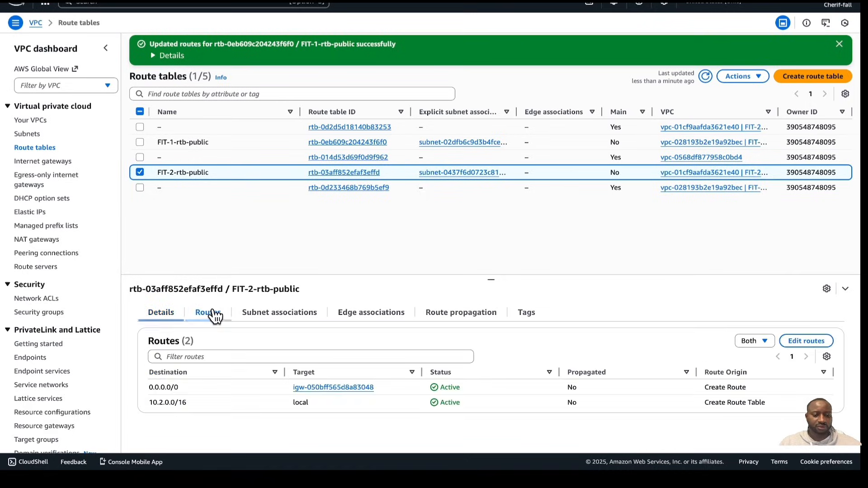
left_click(799, 342)
left_click(57, 171)
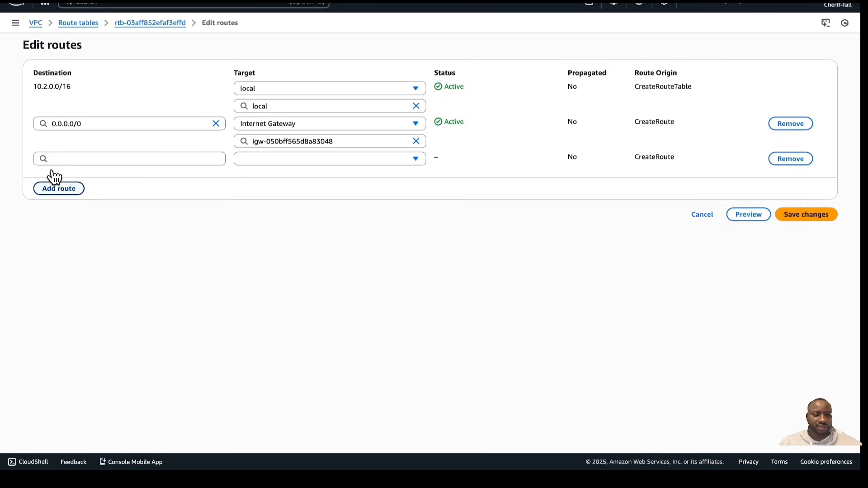
left_click(69, 159)
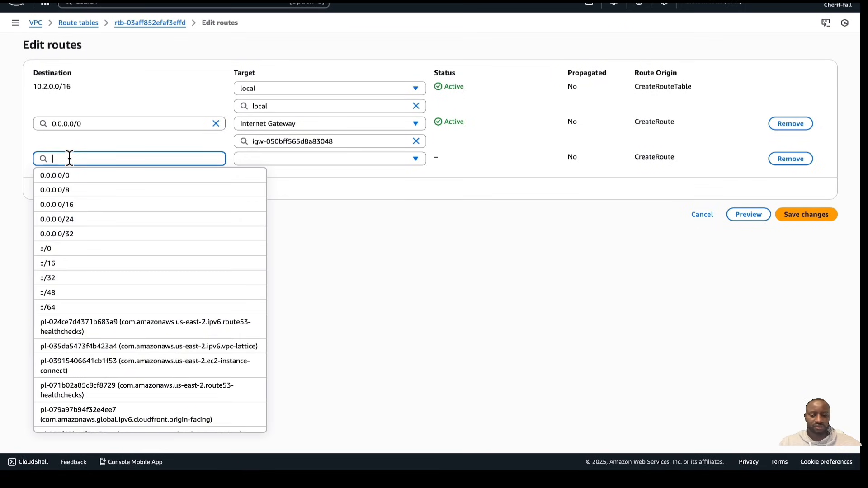
type("10.1.")
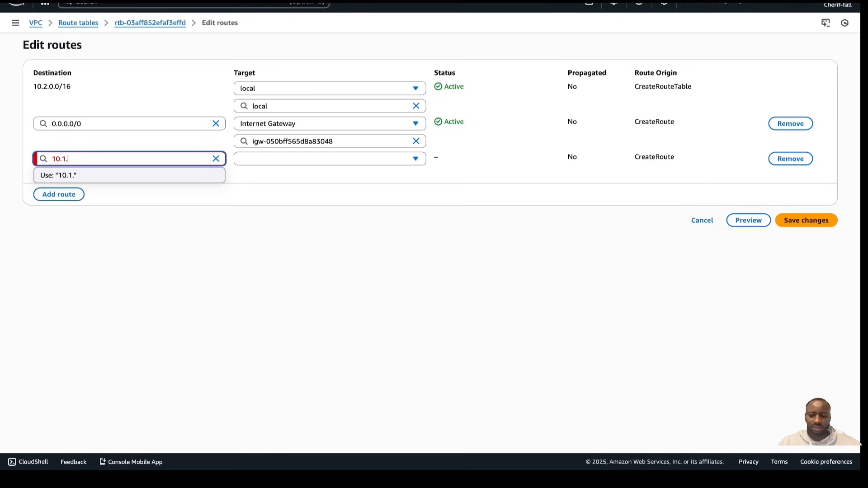
type("0.0/1")
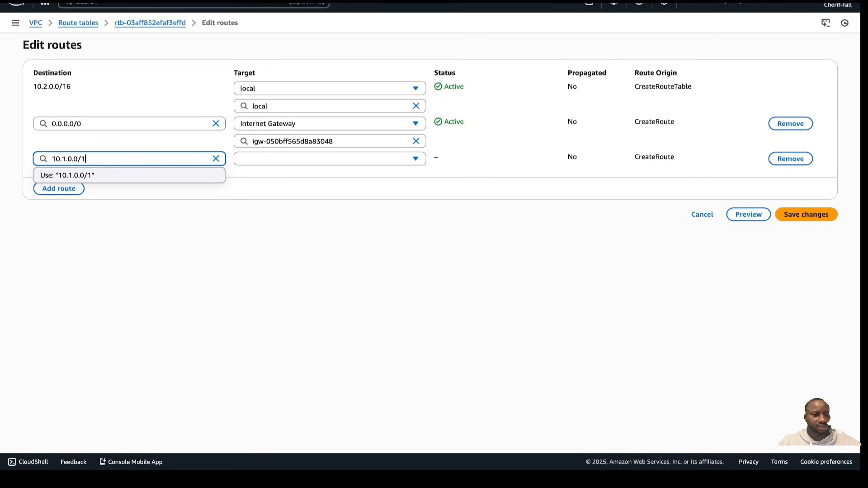
type("6")
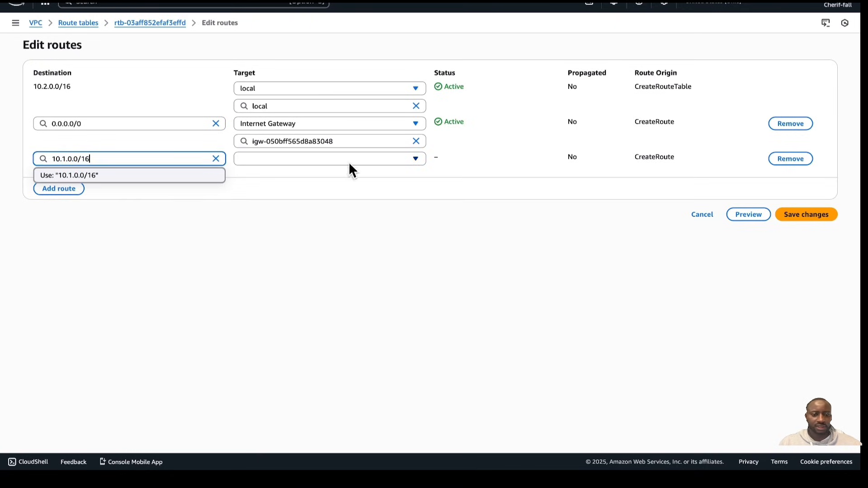
Target the 10.1.0.0/16 route at the VPC1<>VPC2 peering connection and save the route changes
left_click(347, 141)
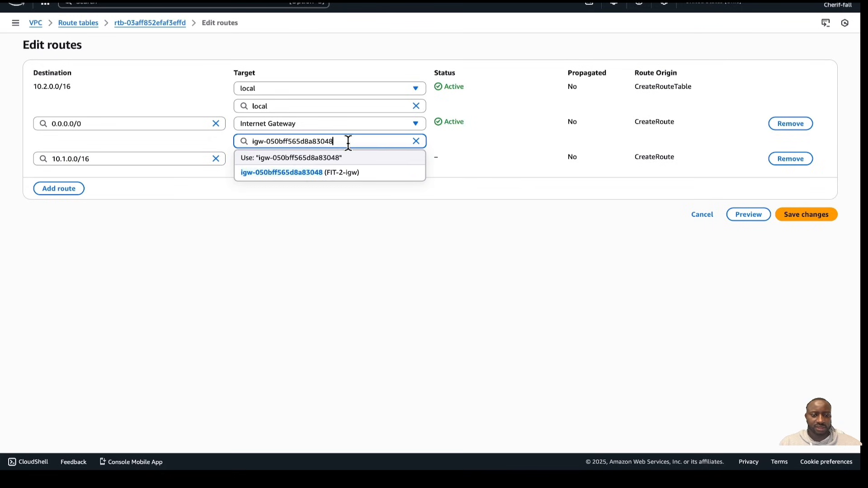
left_click(347, 184)
left_click(350, 158)
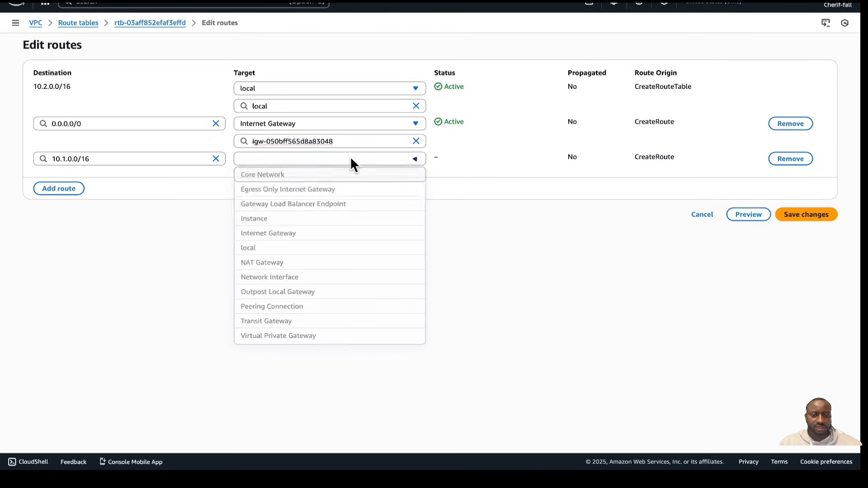
left_click(300, 309)
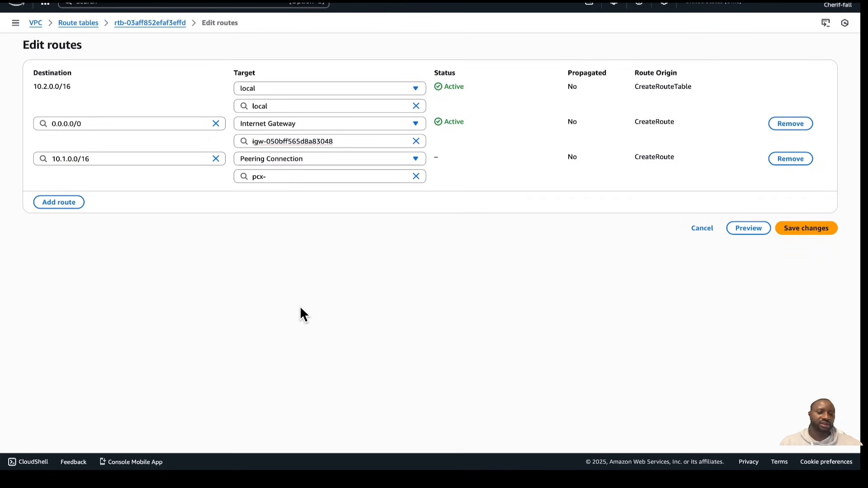
left_click(311, 177)
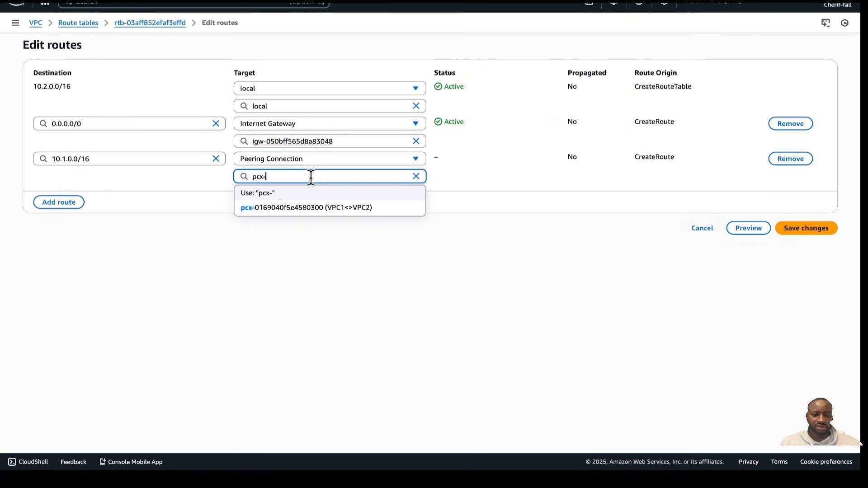
left_click(320, 208)
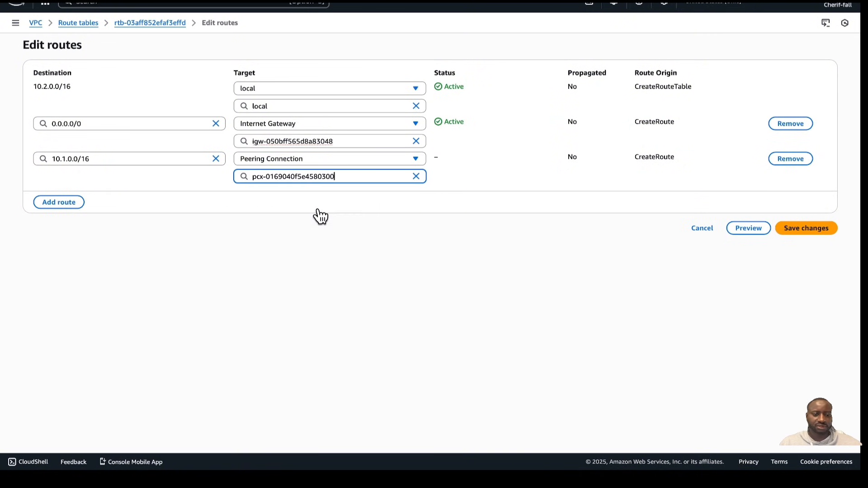
left_click(827, 235)
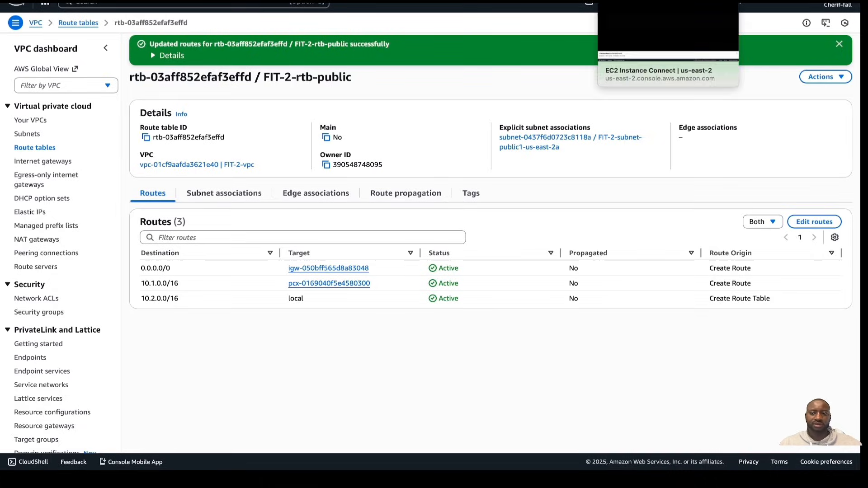
Switch to the EC2-FIT1 Instance Connect terminal and start typing a ping command
left_click(669, 1)
type("ping")
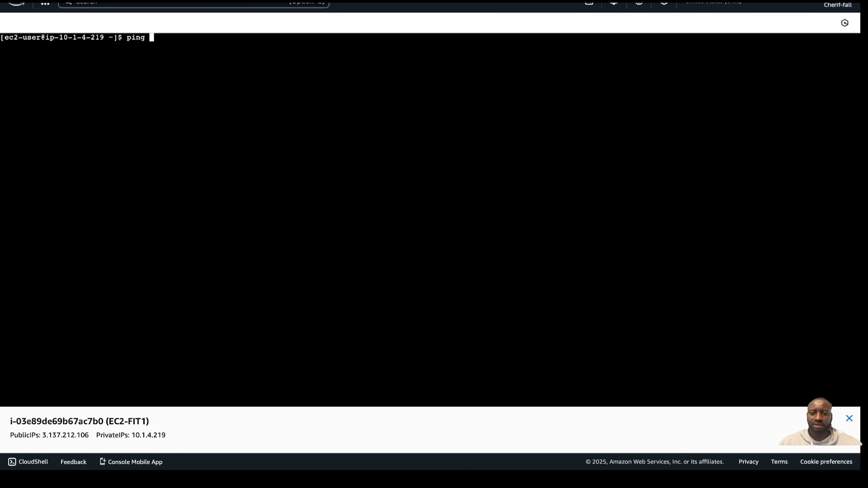
left_click(534, 0)
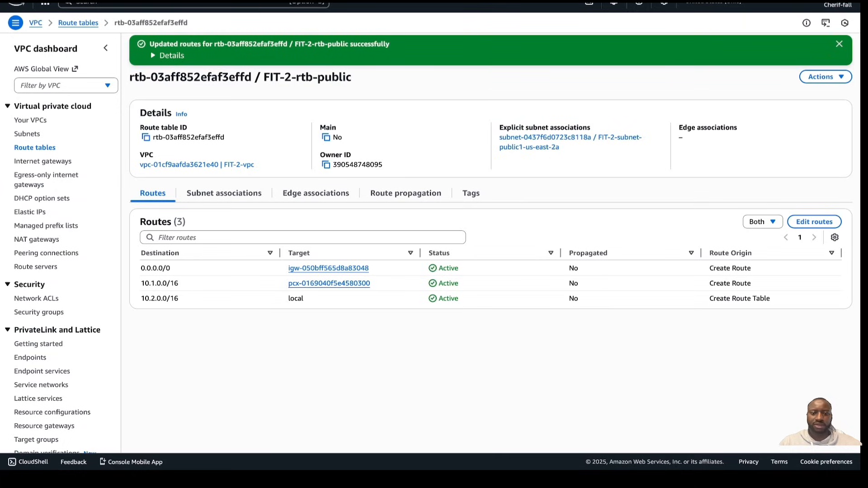
Open the EC2 instances list, select EC2-FIT2 and copy its private IPv4 address
left_click(151, 4)
type("ec2")
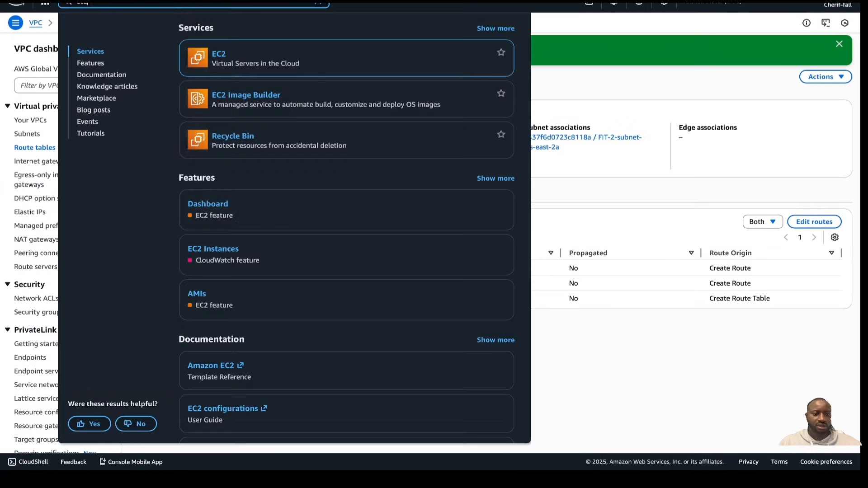
left_click(220, 56)
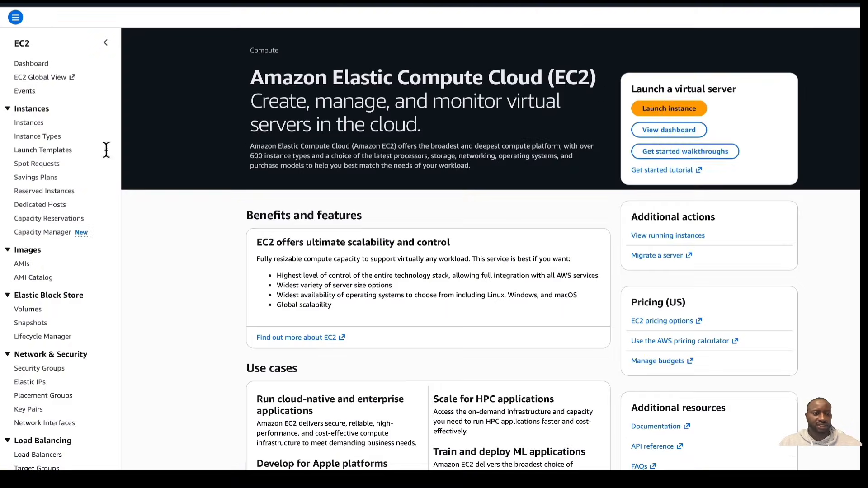
left_click(27, 129)
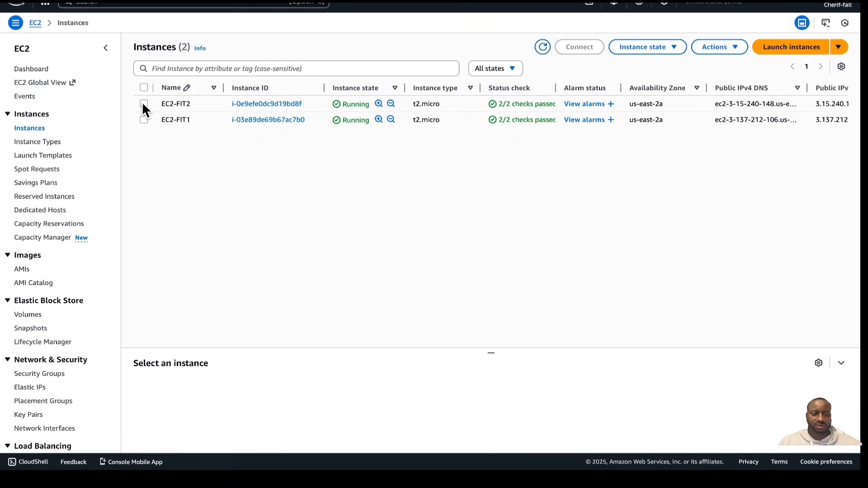
left_click(144, 104)
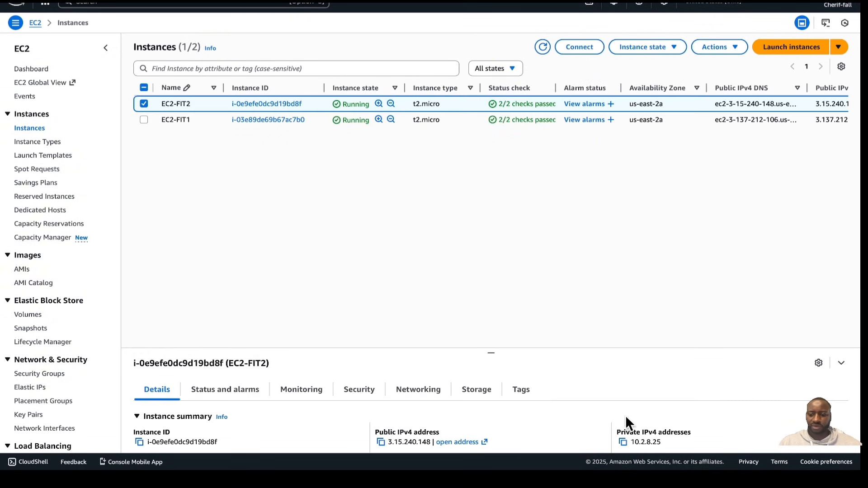
left_click(623, 442)
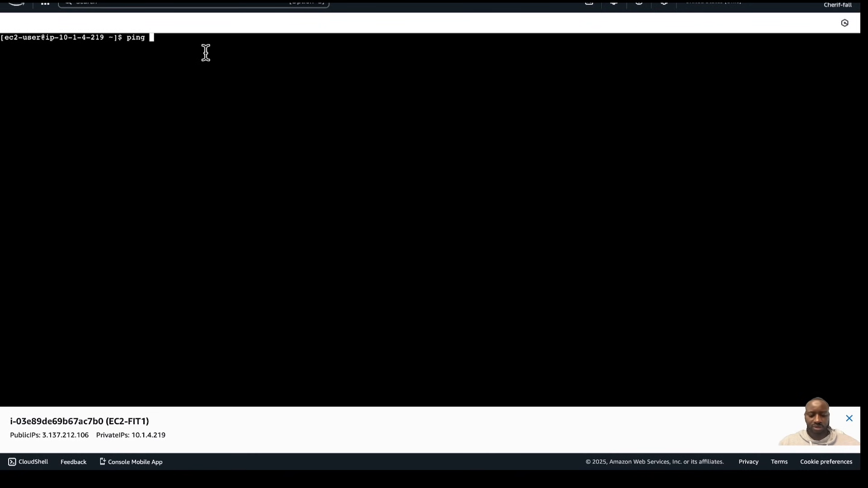
Paste EC2-FIT2's private IP 10.2.8.25 into the ping command on EC2-FIT1 and run it
key("super+v")
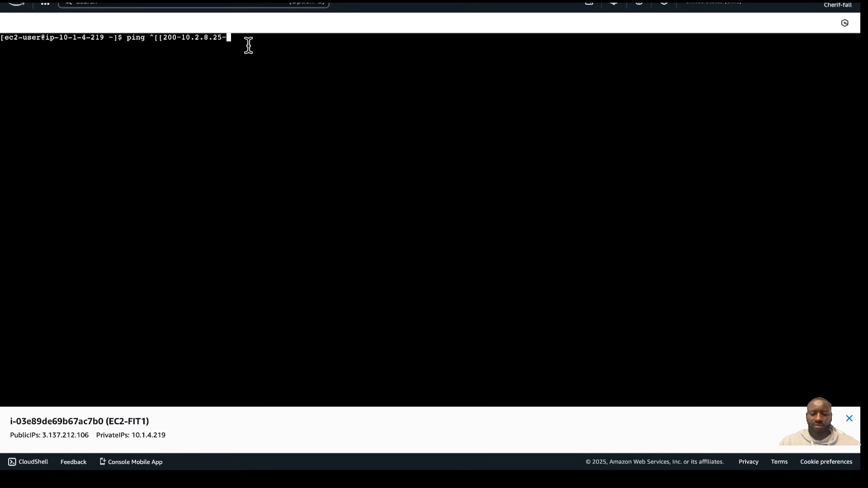
key("BackSpace")
key("Return")
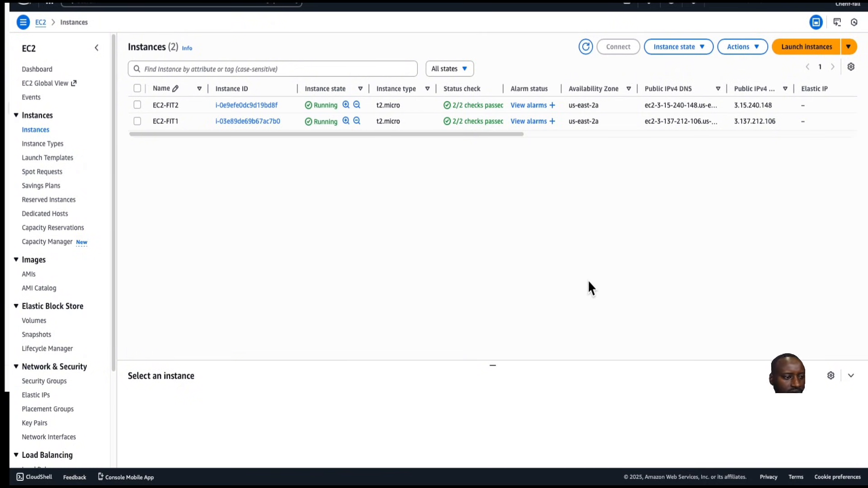
Open CloudWatch's FITFlowlogsGroup log group and browse the log events of its eni log stream
left_click(105, 3)
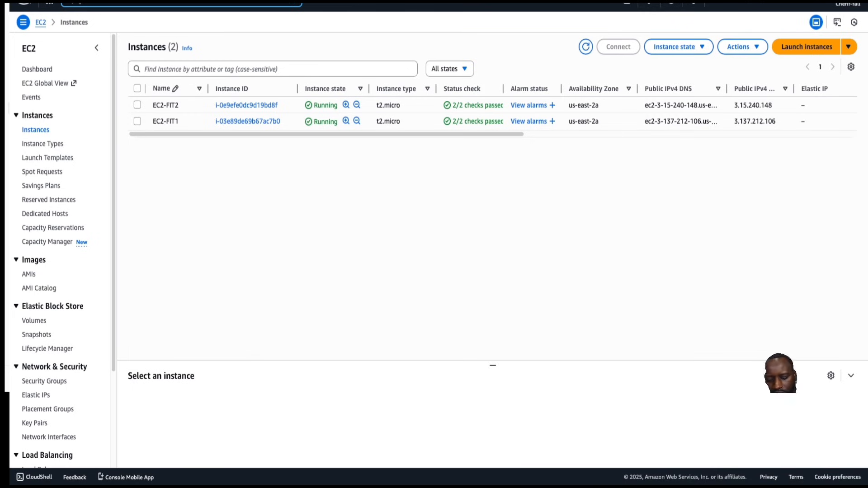
type("cloudwatch")
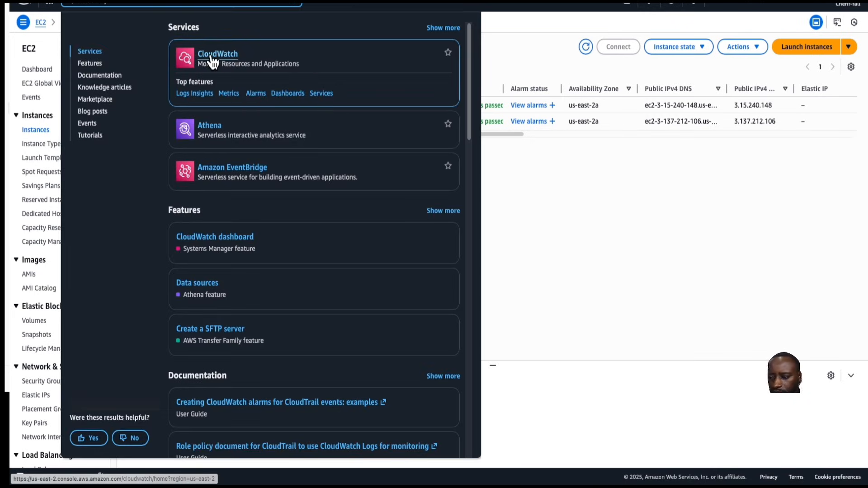
left_click(212, 54)
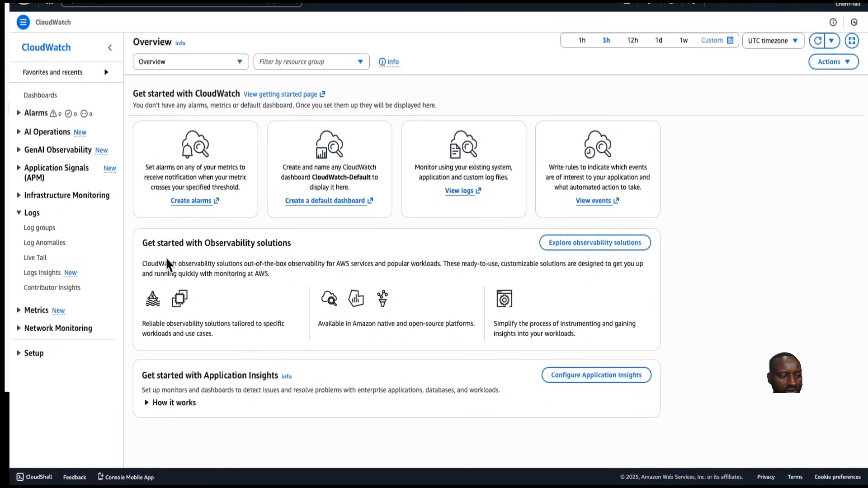
left_click(39, 227)
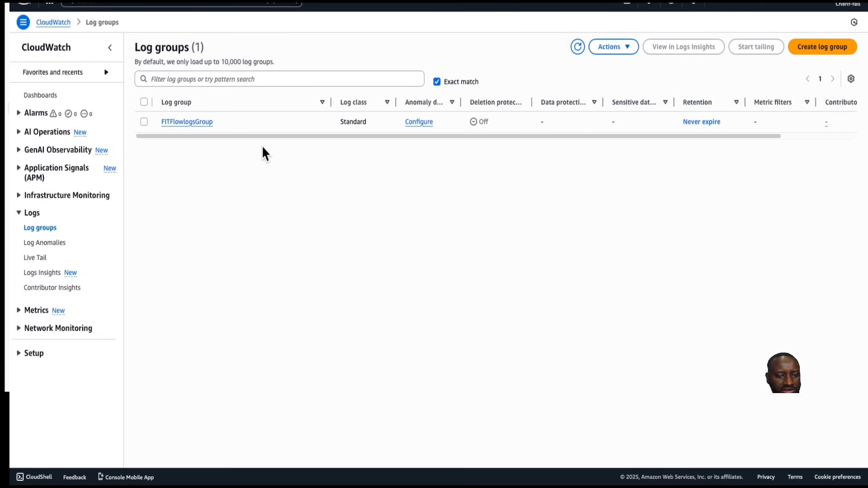
left_click(144, 121)
left_click(188, 123)
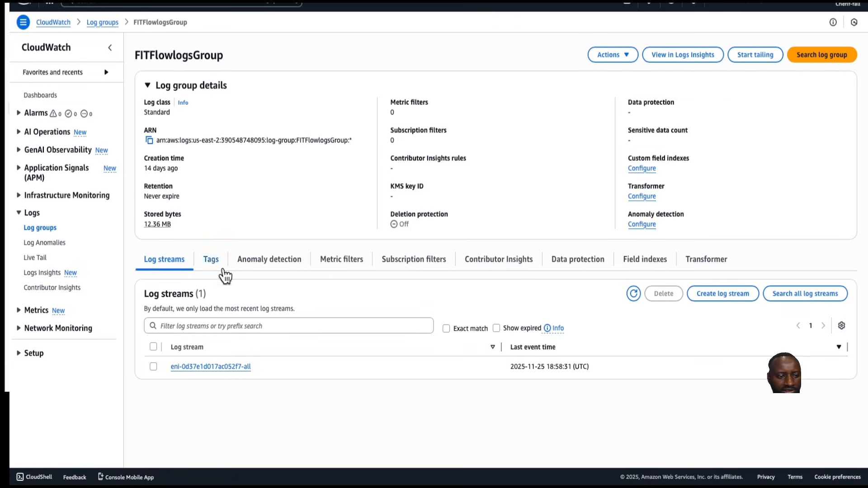
left_click(225, 374)
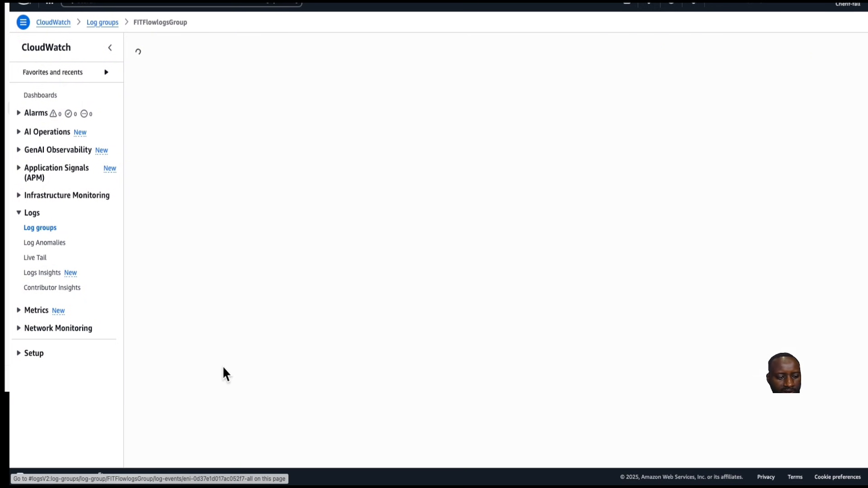
scroll(290, 297, "up", 20)
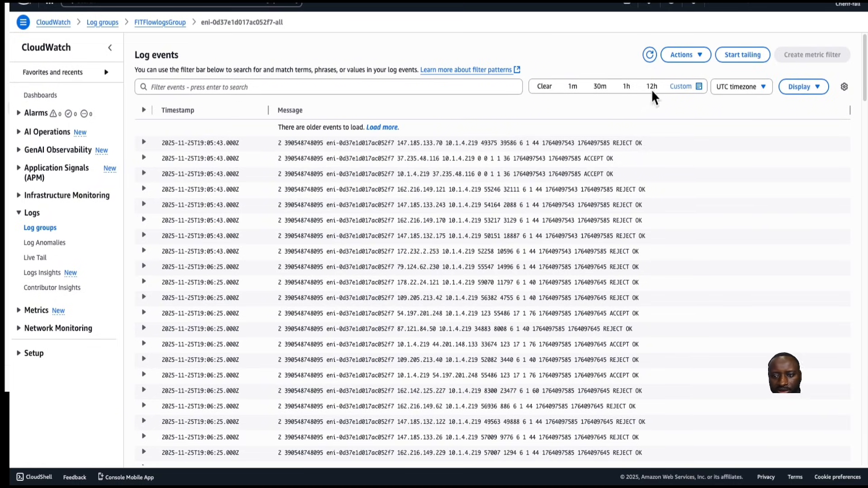
scroll(357, 240, "down", 5)
scroll(370, 235, "up", 5)
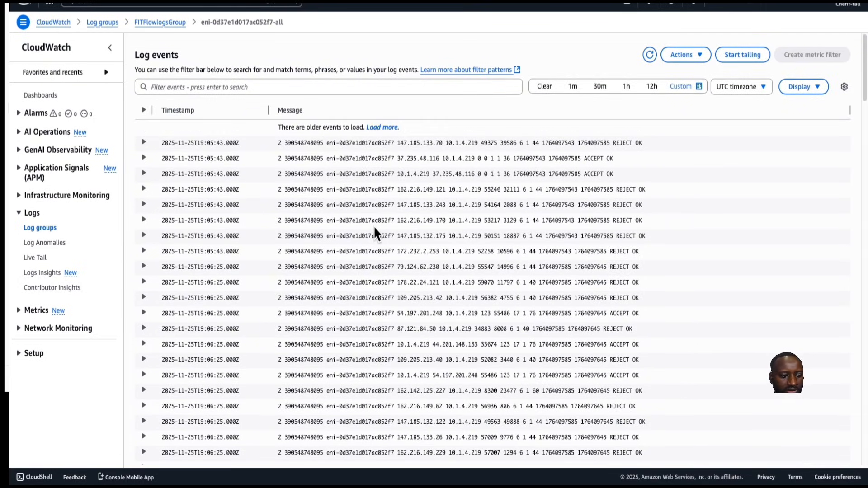
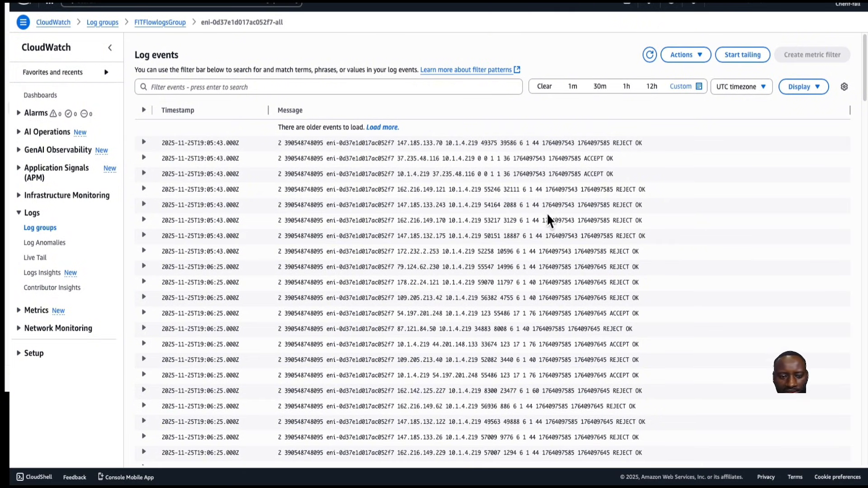
Scroll through the eni log stream's flow log events and expand the first entry
scroll(534, 216, "down", 5)
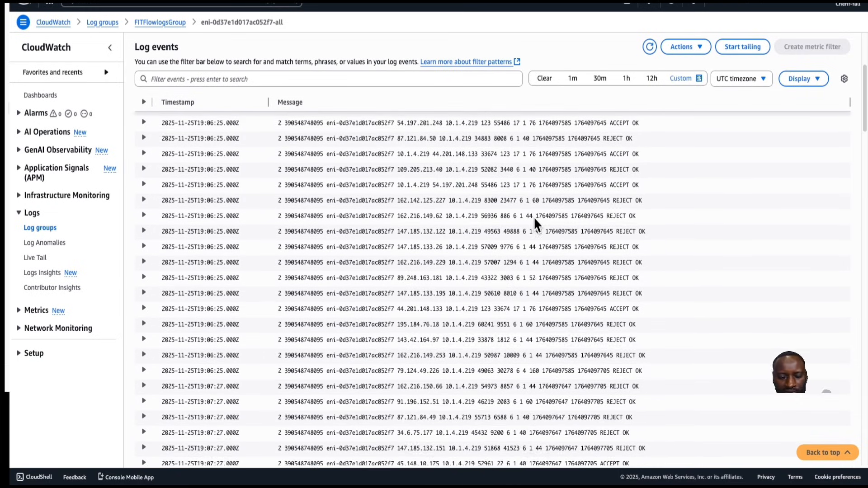
scroll(533, 216, "down", 6)
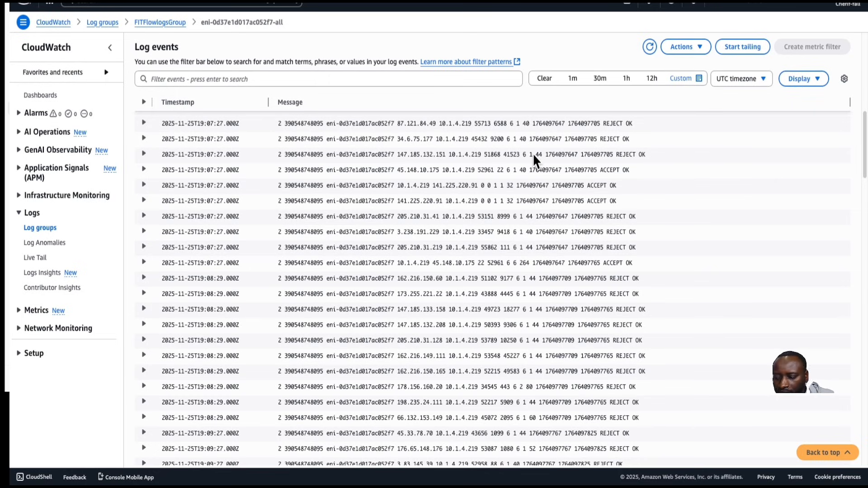
scroll(532, 157, "down", 1)
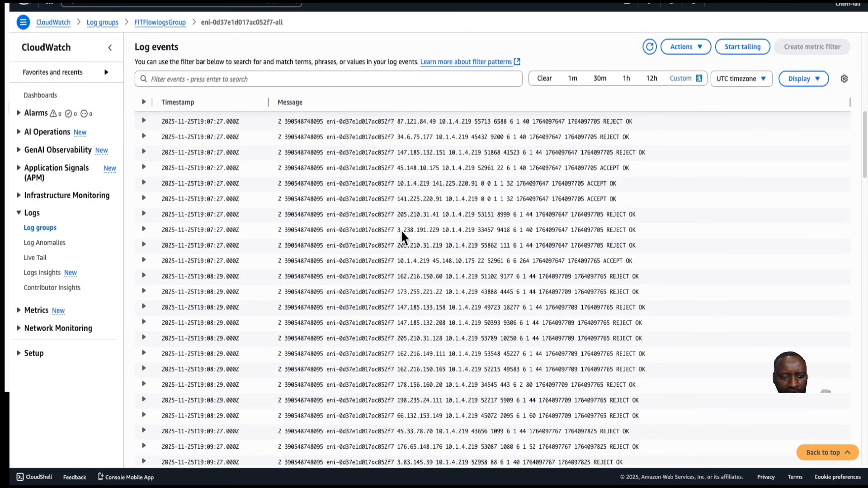
scroll(372, 256, "up", 5)
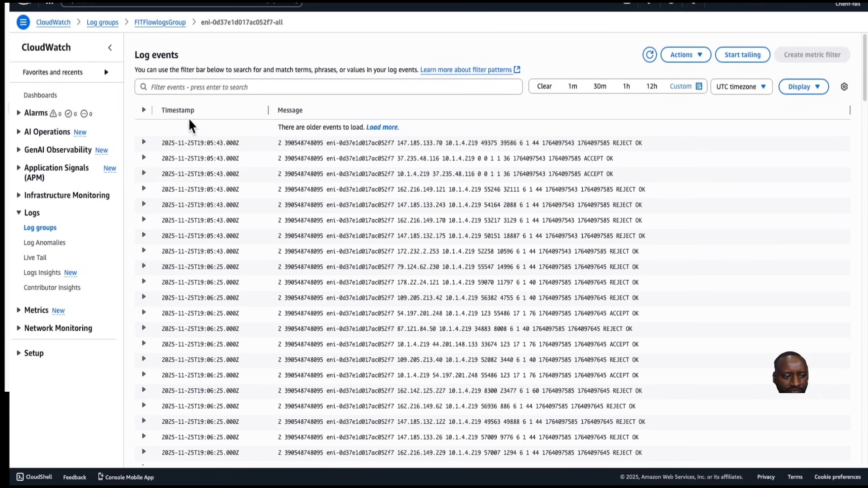
left_click(144, 143)
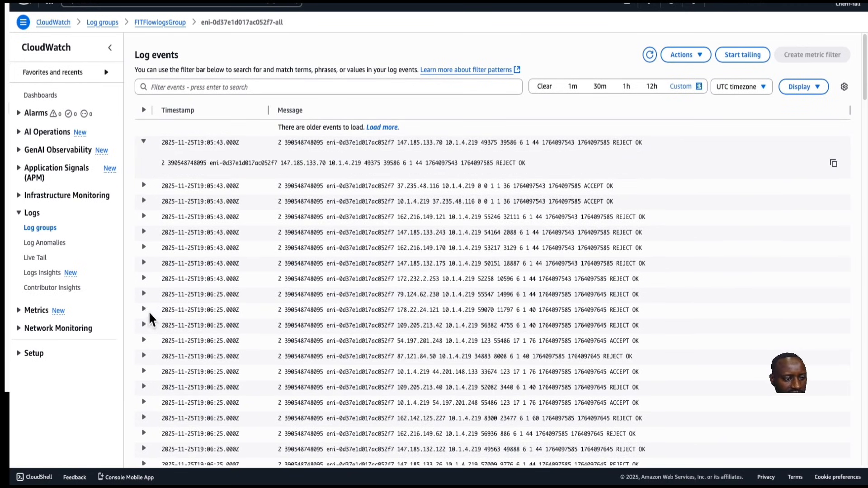
Open Logs Insights and set the default query's limit to 100
left_click(41, 277)
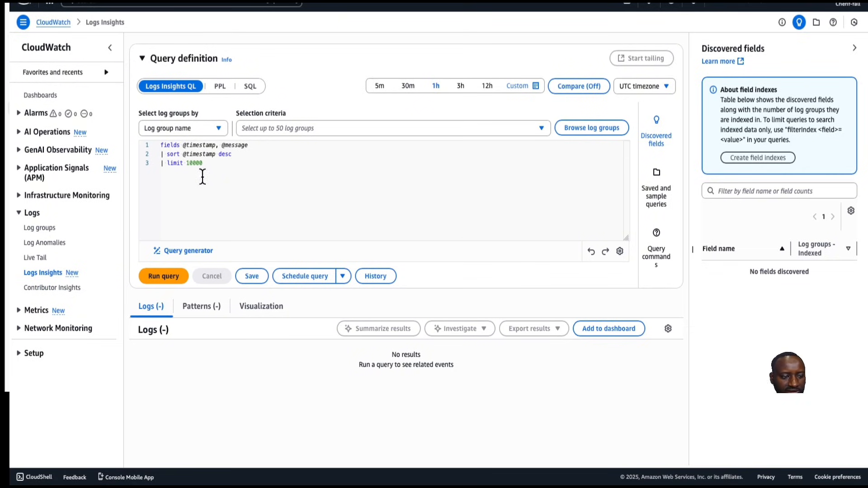
left_click(184, 251)
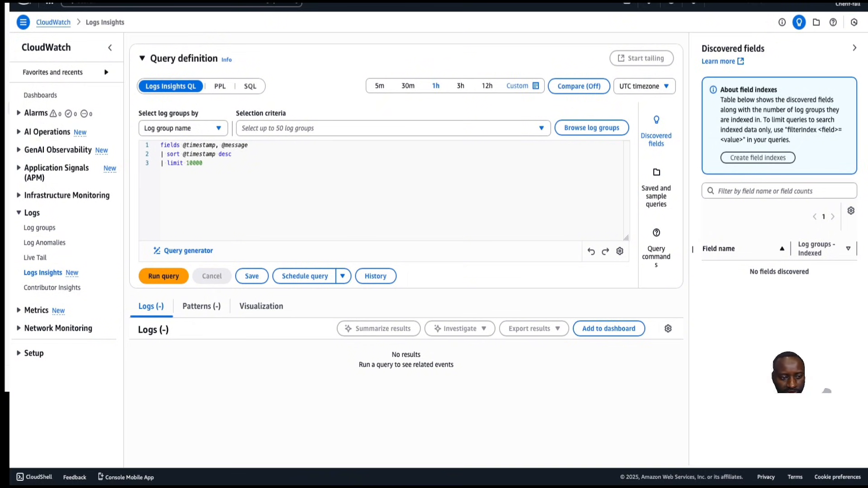
left_click(235, 181)
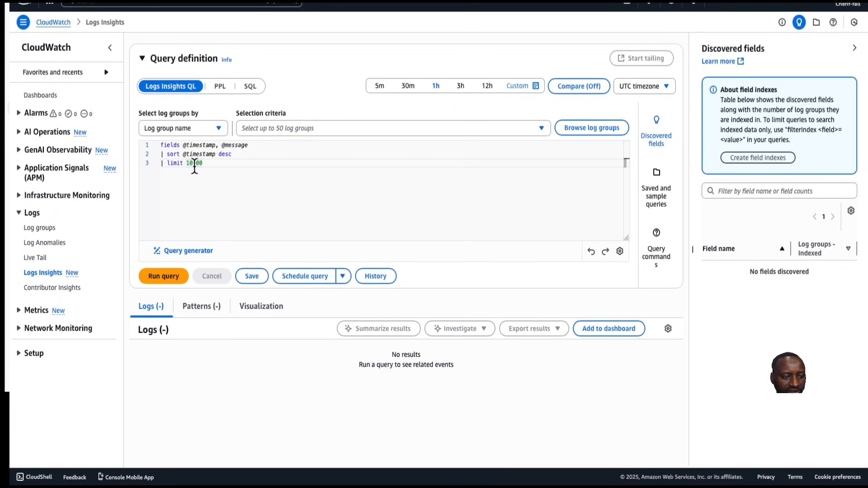
key("BackSpace")
key("BackSpace")
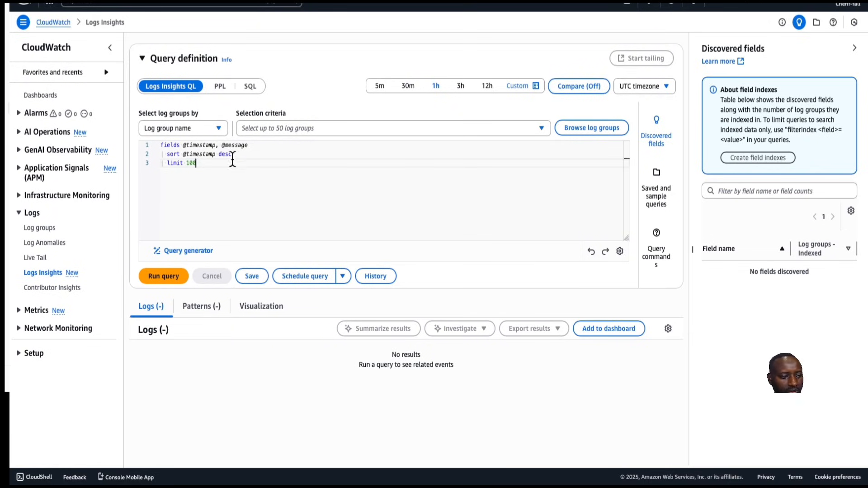
Select the FITFlowlogsGroup log group and run the query
left_click(163, 277)
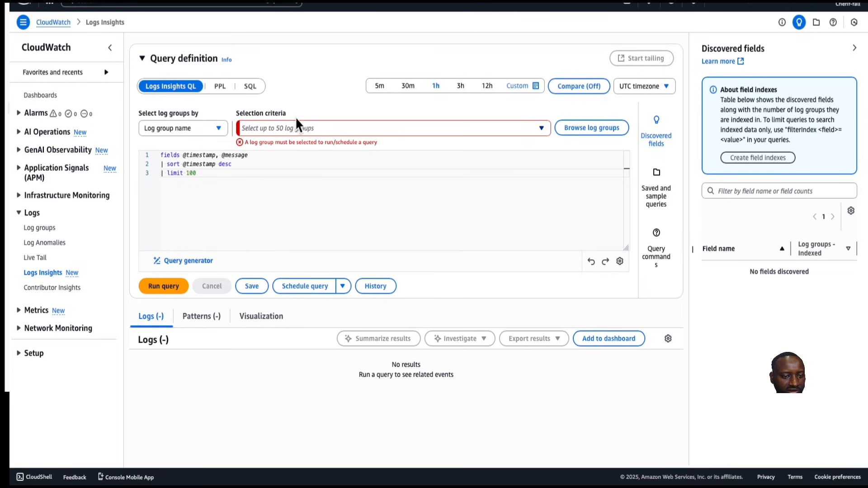
left_click(540, 129)
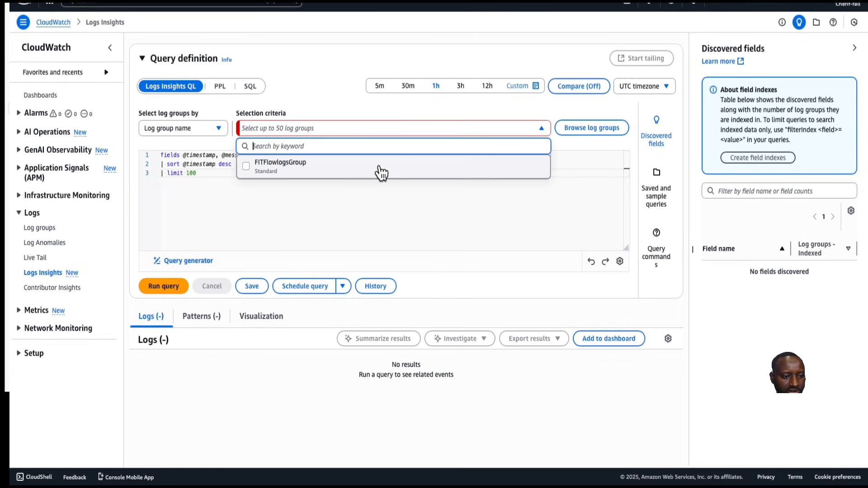
left_click(289, 171)
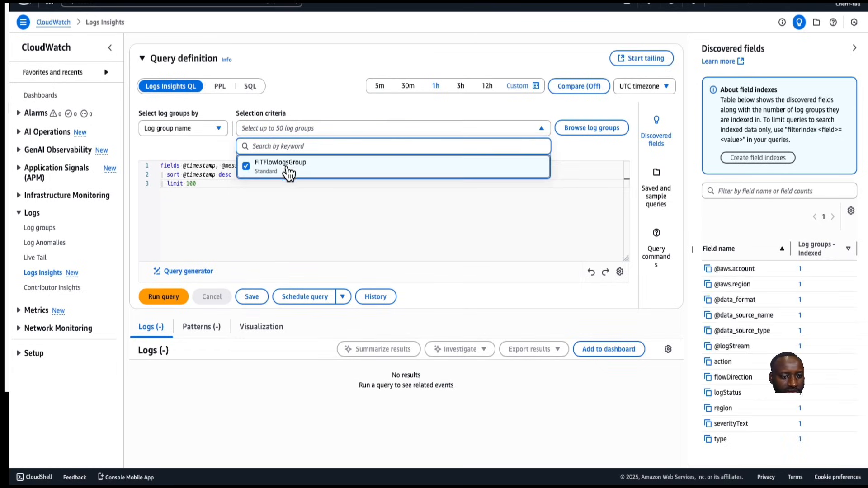
left_click(165, 297)
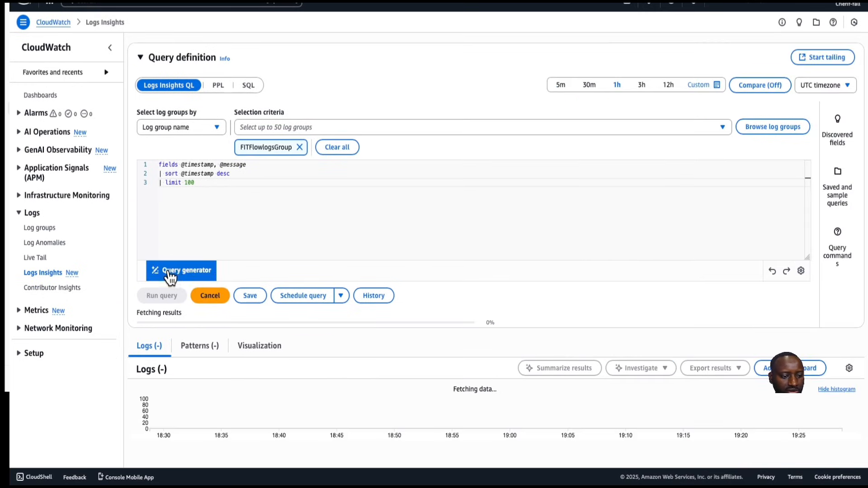
Scroll through the query's returned flow log records
scroll(226, 353, "down", 4)
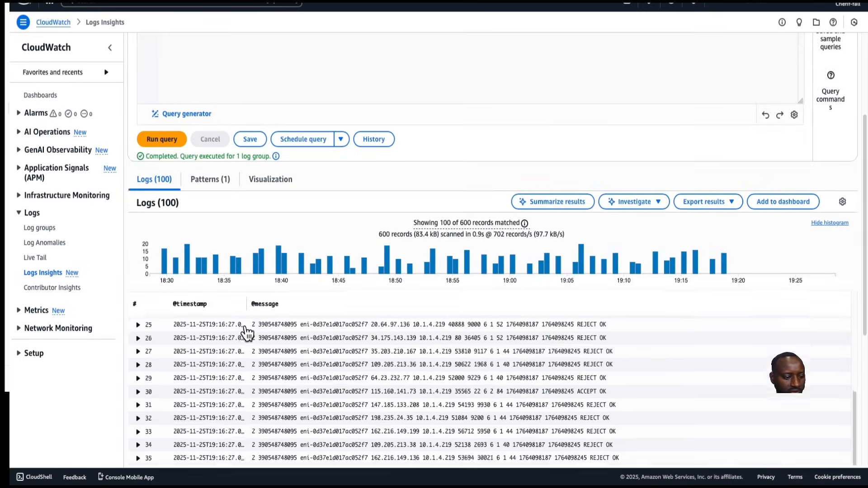
scroll(249, 333, "down", 9)
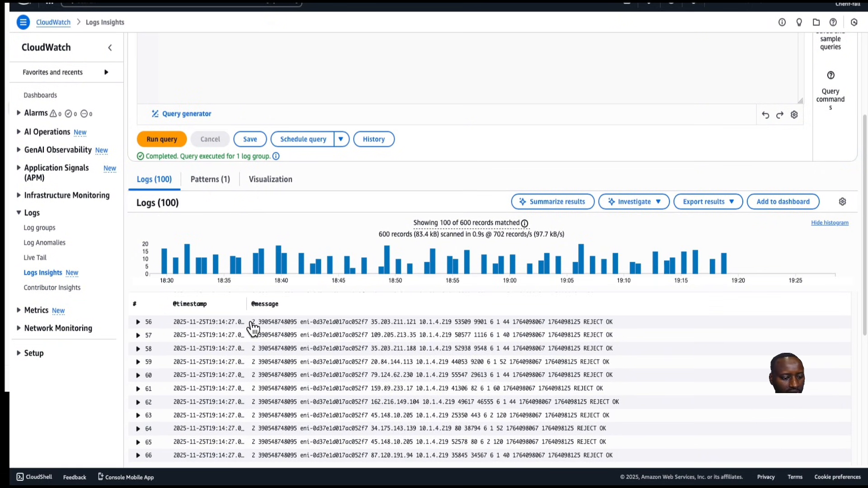
scroll(249, 332, "down", 8)
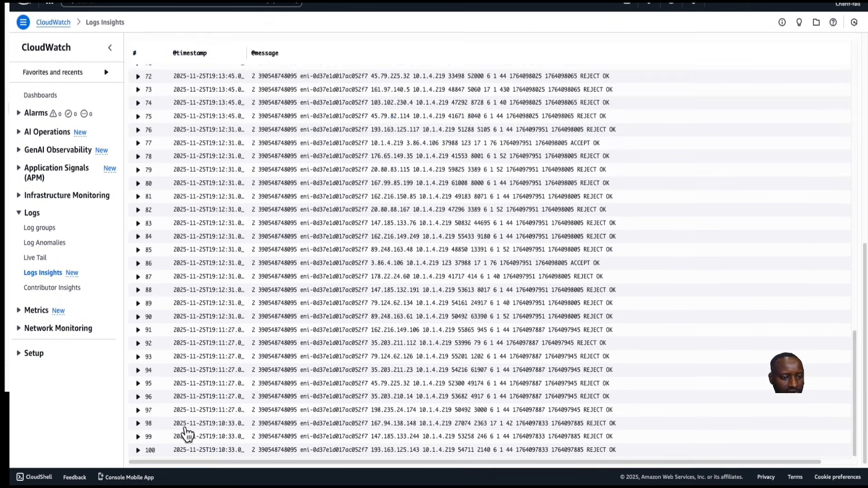
scroll(297, 304, "up", 20)
scroll(294, 297, "down", 3)
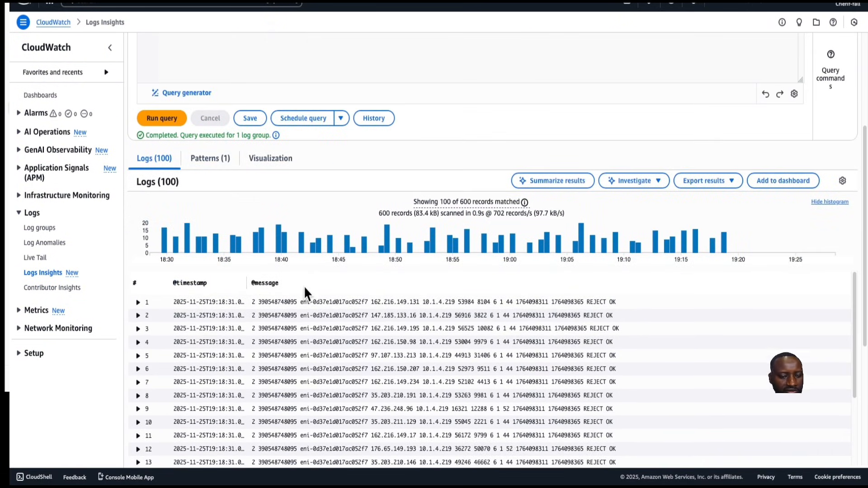
scroll(300, 293, "down", 1)
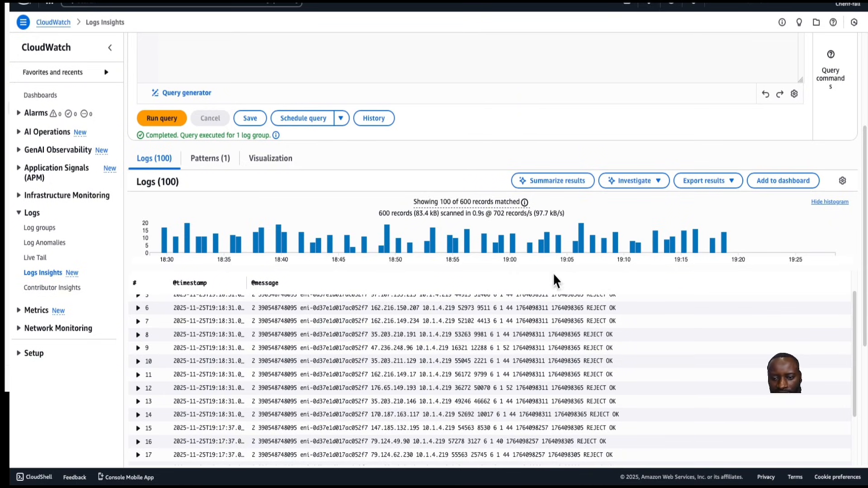
mouse_move(657, 247)
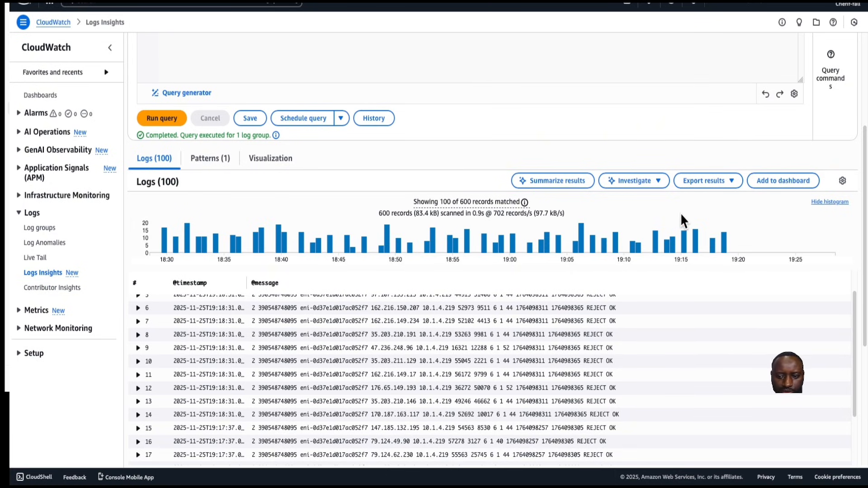
left_click(736, 181)
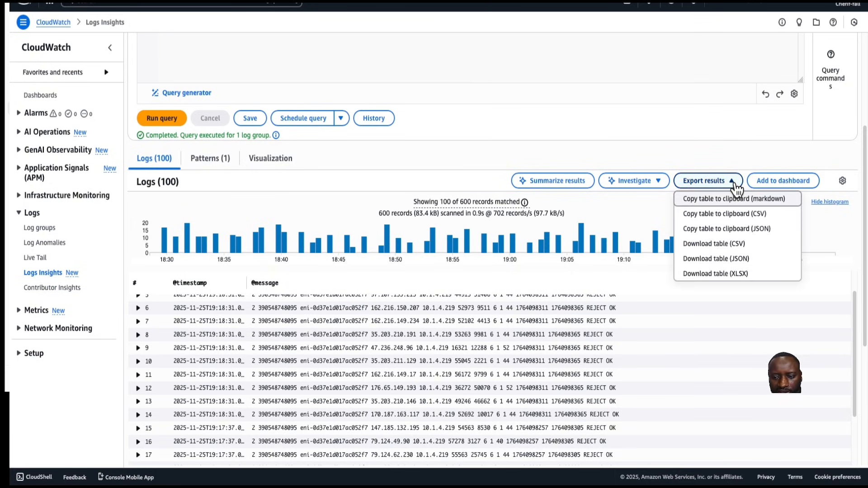
left_click(735, 182)
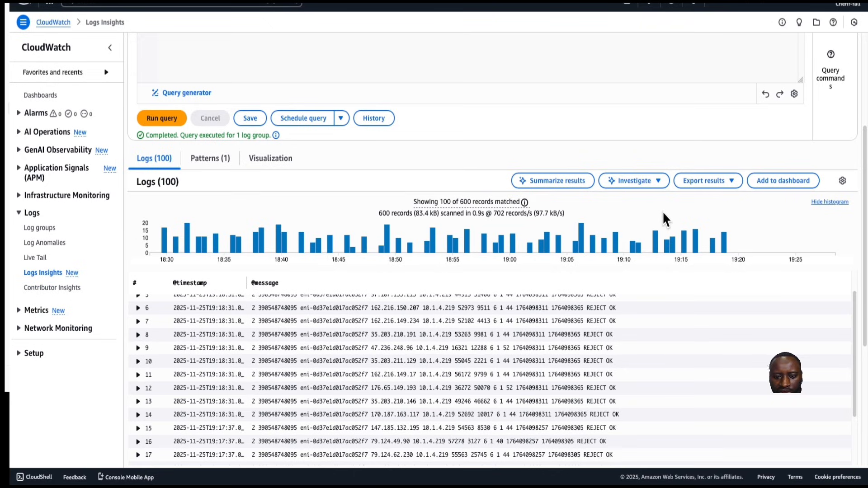
left_click(658, 191)
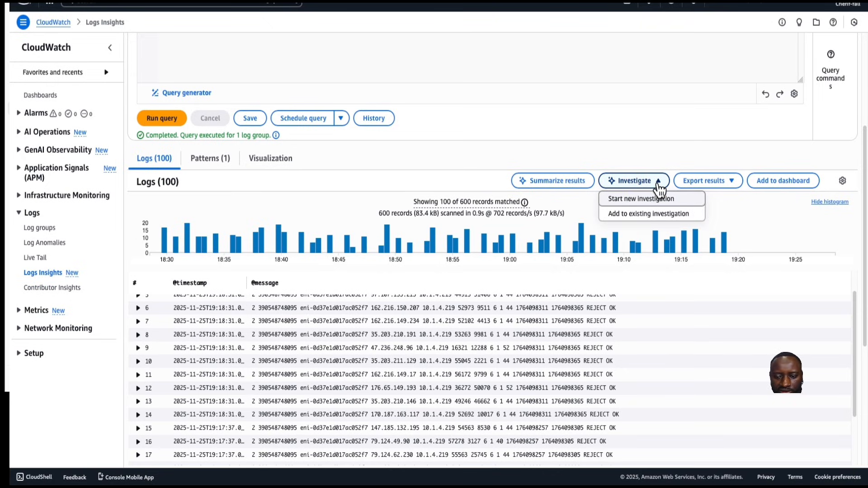
left_click(659, 186)
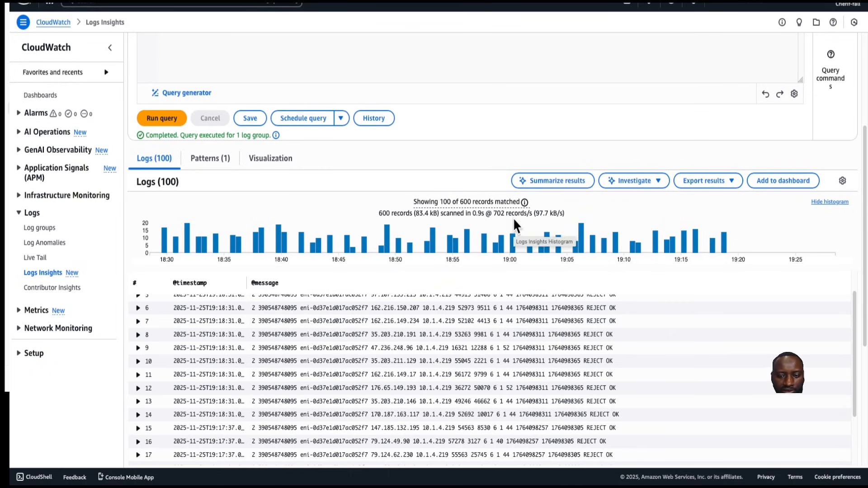
scroll(515, 226, "down", 5)
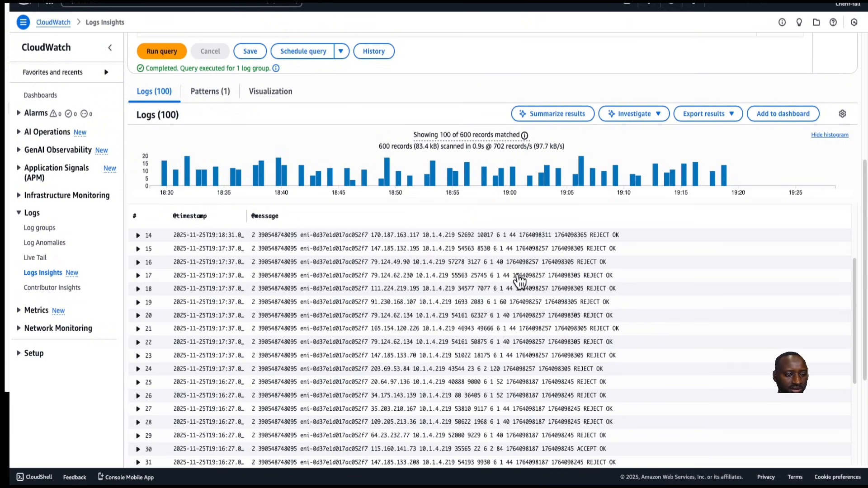
scroll(519, 283, "down", 1)
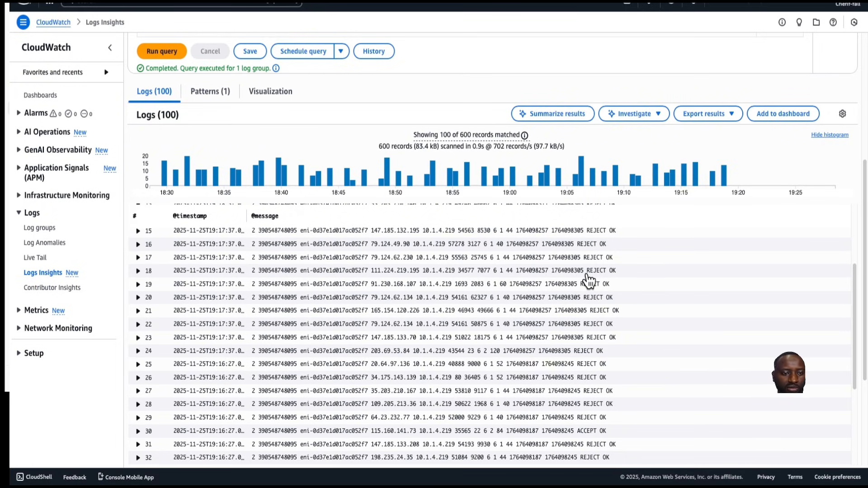
Set the query limit to 10 and rerun the query on FITFlowlogsGroup
scroll(484, 289, "up", 5)
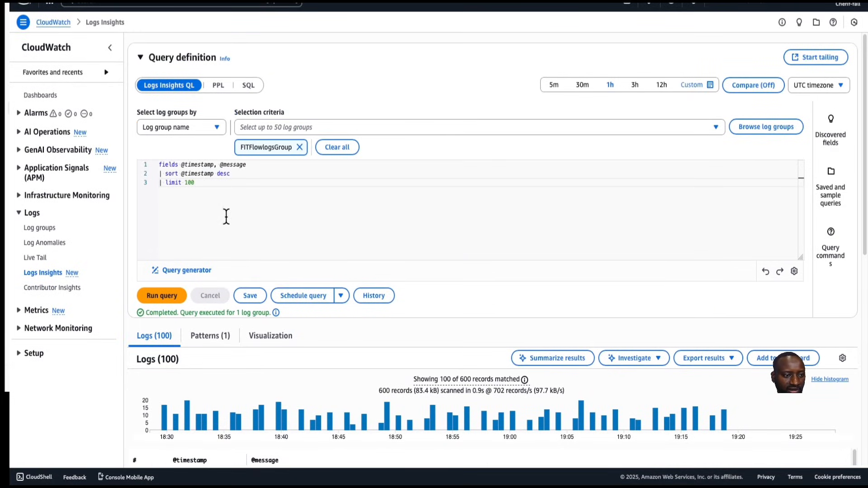
left_click(210, 183)
key("BackSpace")
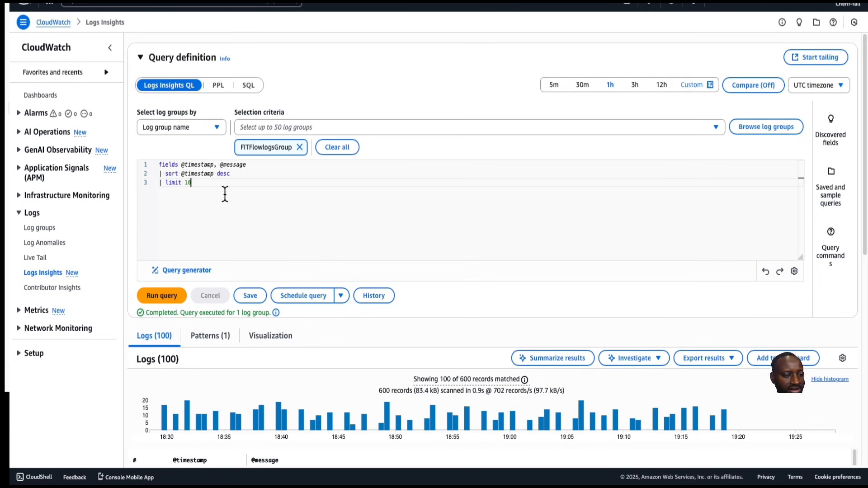
left_click(163, 298)
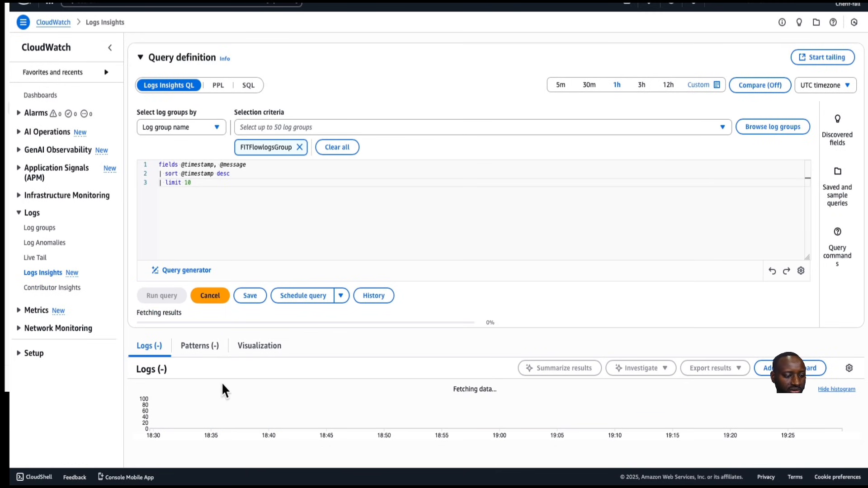
scroll(230, 367, "down", 3)
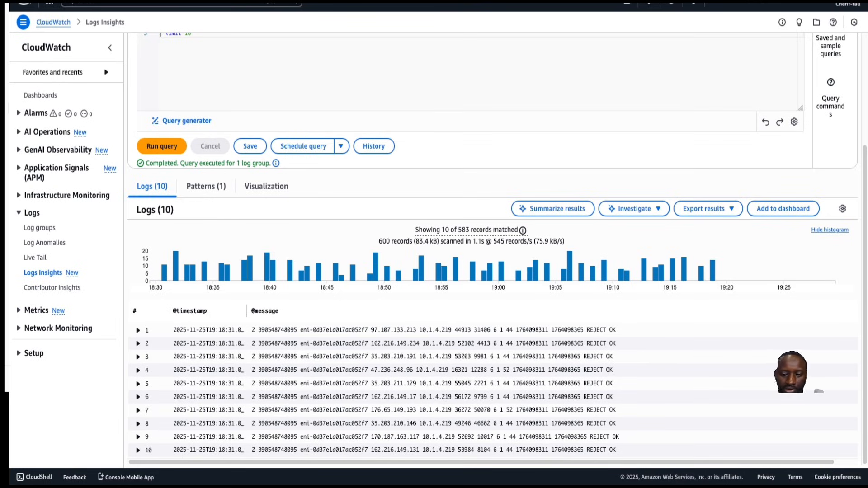
scroll(651, 428, "up", 3)
mouse_move(656, 417)
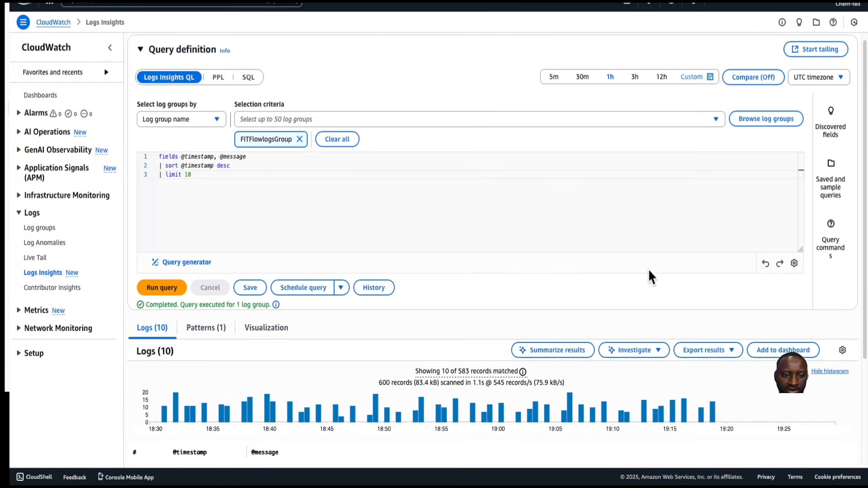
scroll(624, 317, "down", 3)
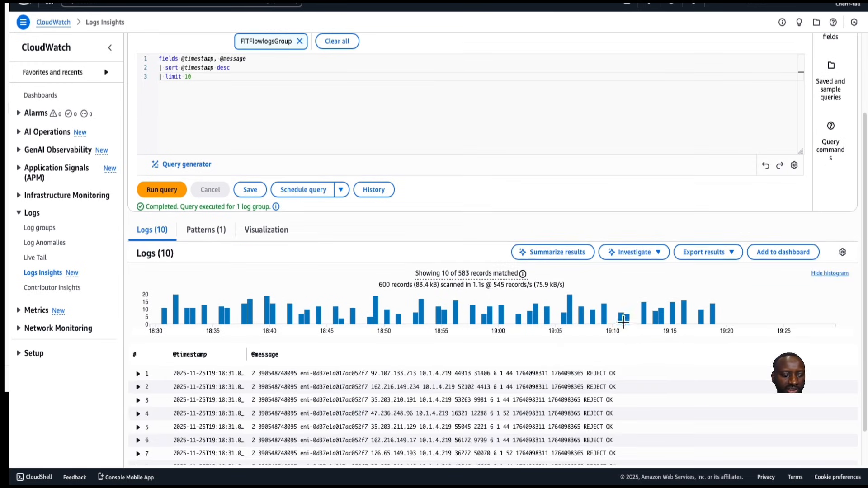